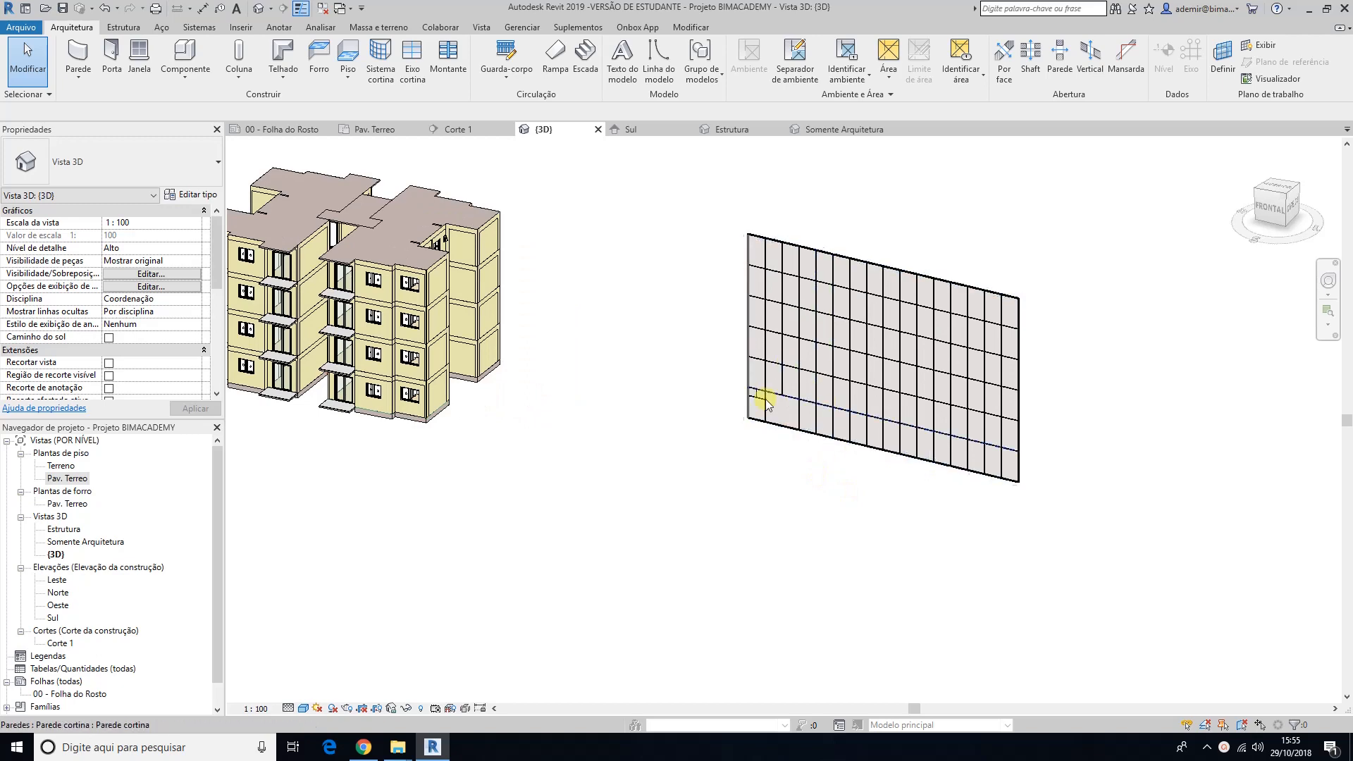
Step: Delete the freestanding curtain wall beside the building in the 3D view
{"action": "left_click", "coordinate": [803, 431]}
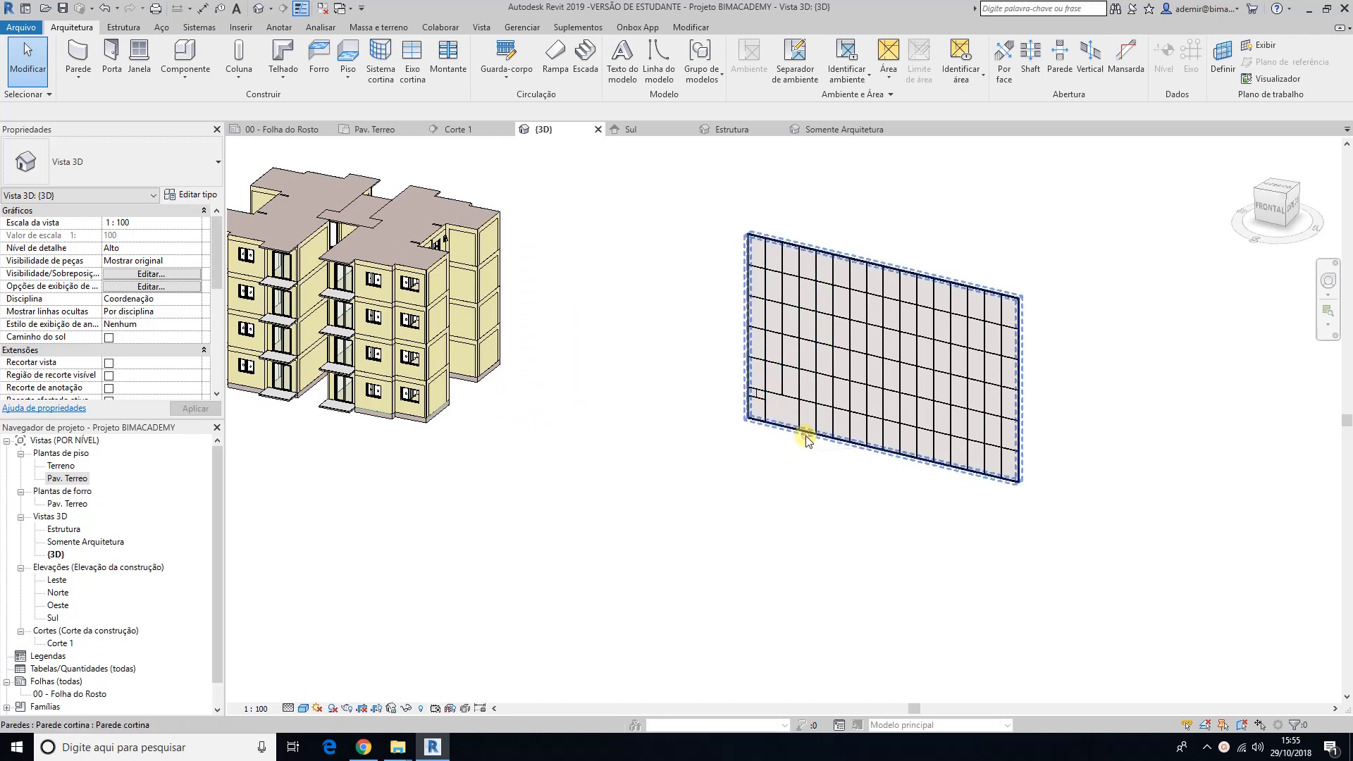
{"action": "left_click", "coordinate": [806, 438]}
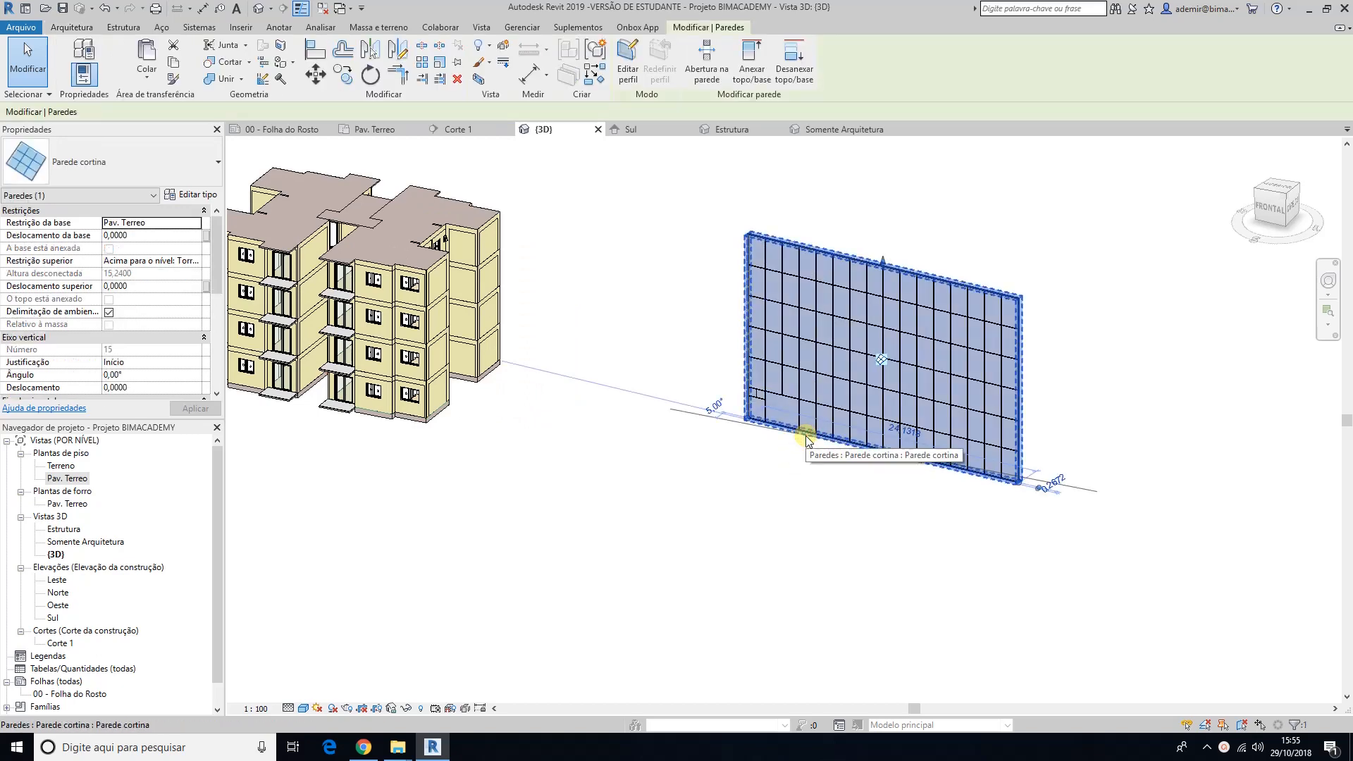
{"action": "key", "text": "Delete"}
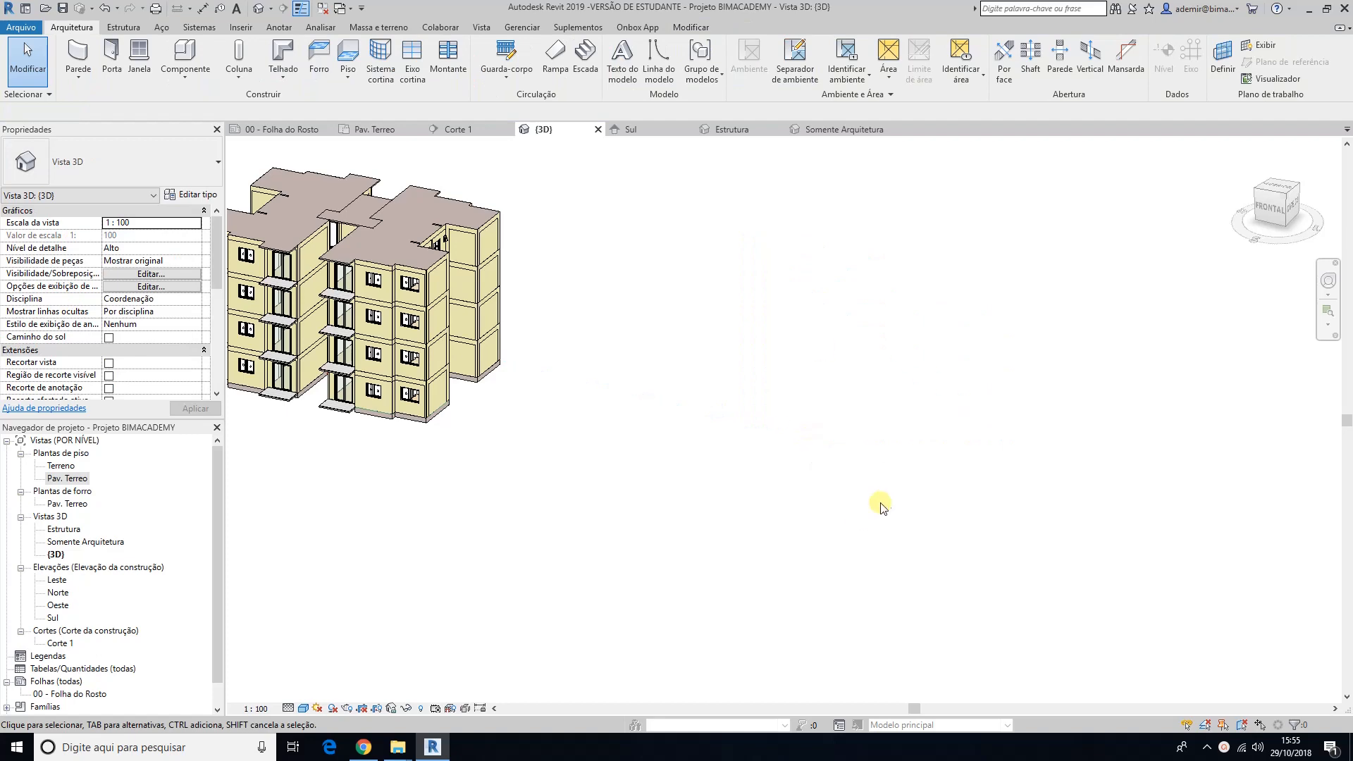
Step: In the Pav. Terreo floor plan, set up a new Fachada Externa curtain wall with its height up to Cobertura
{"action": "double_click", "coordinate": [69, 477]}
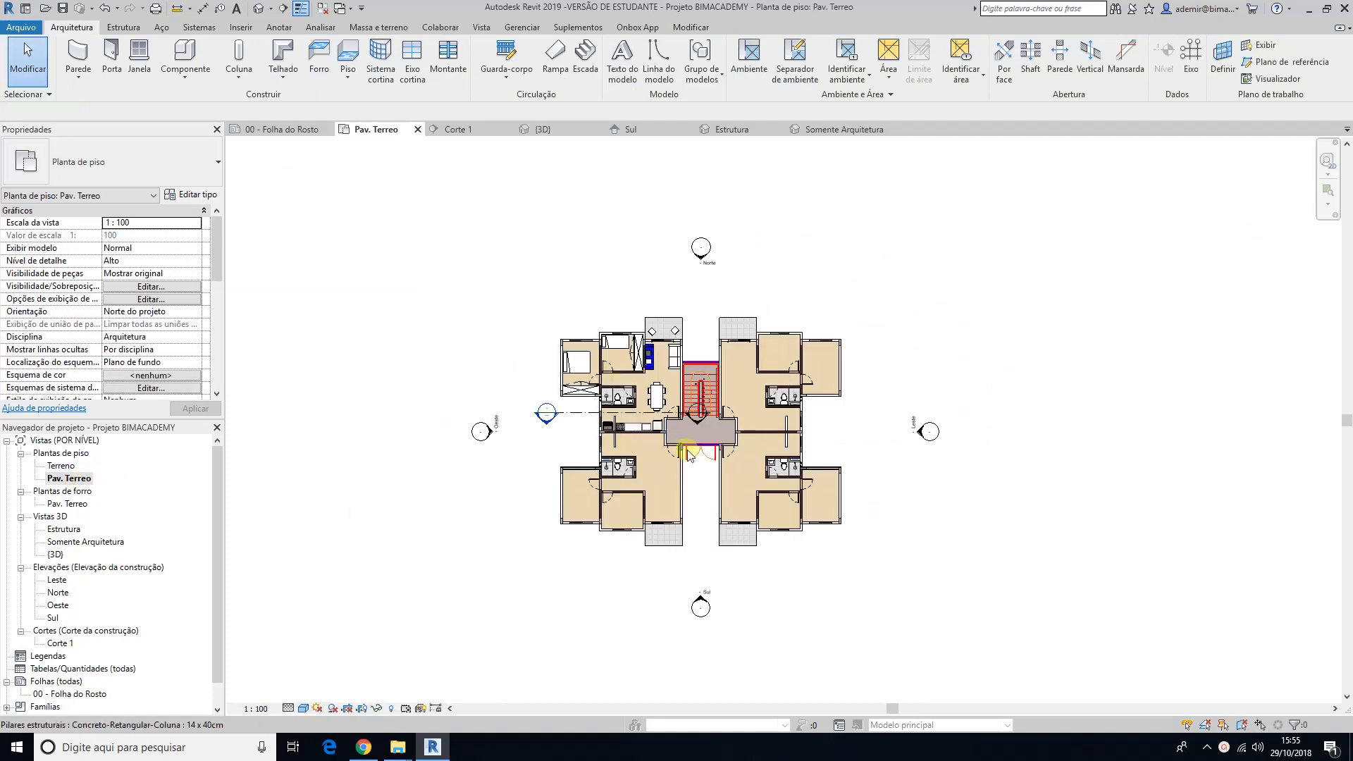
{"action": "scroll", "coordinate": [710, 383], "scroll_direction": "up", "scroll_amount": 5}
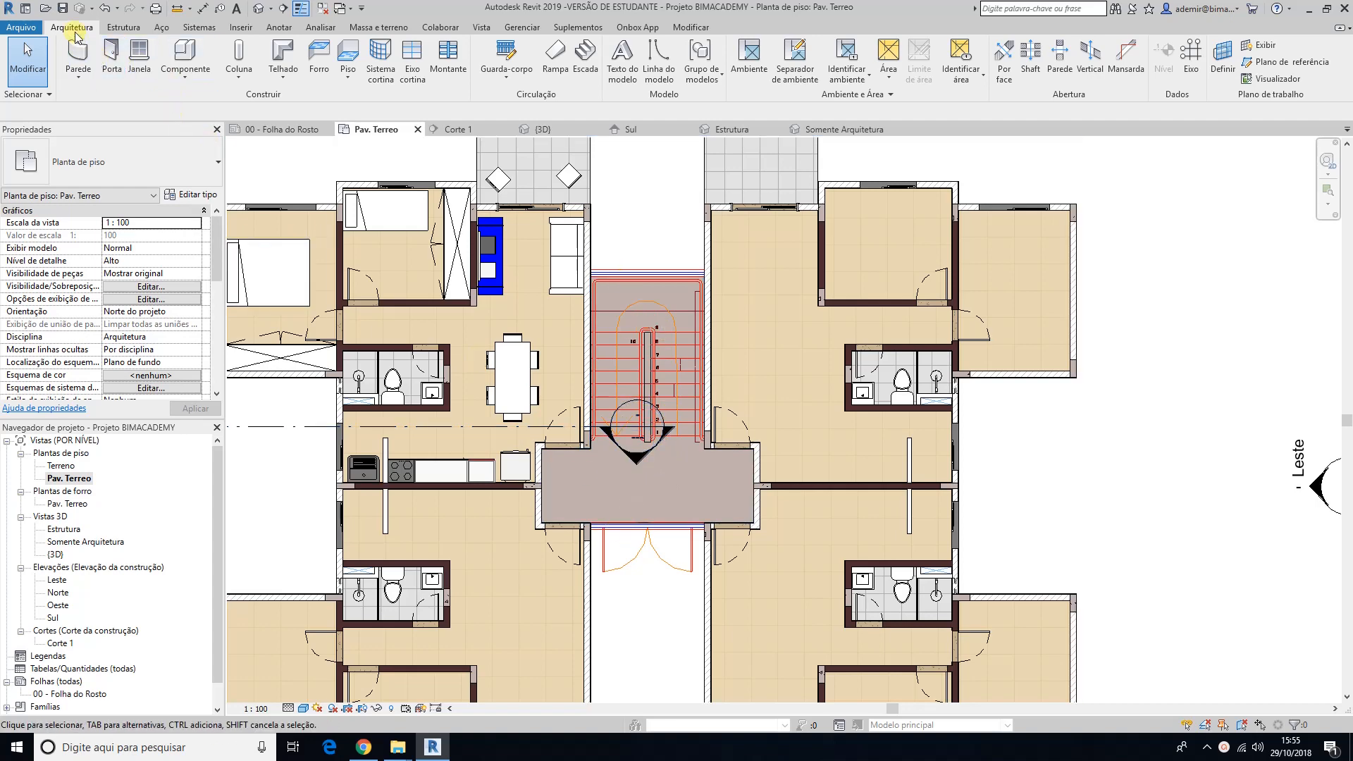
{"action": "left_click", "coordinate": [79, 55]}
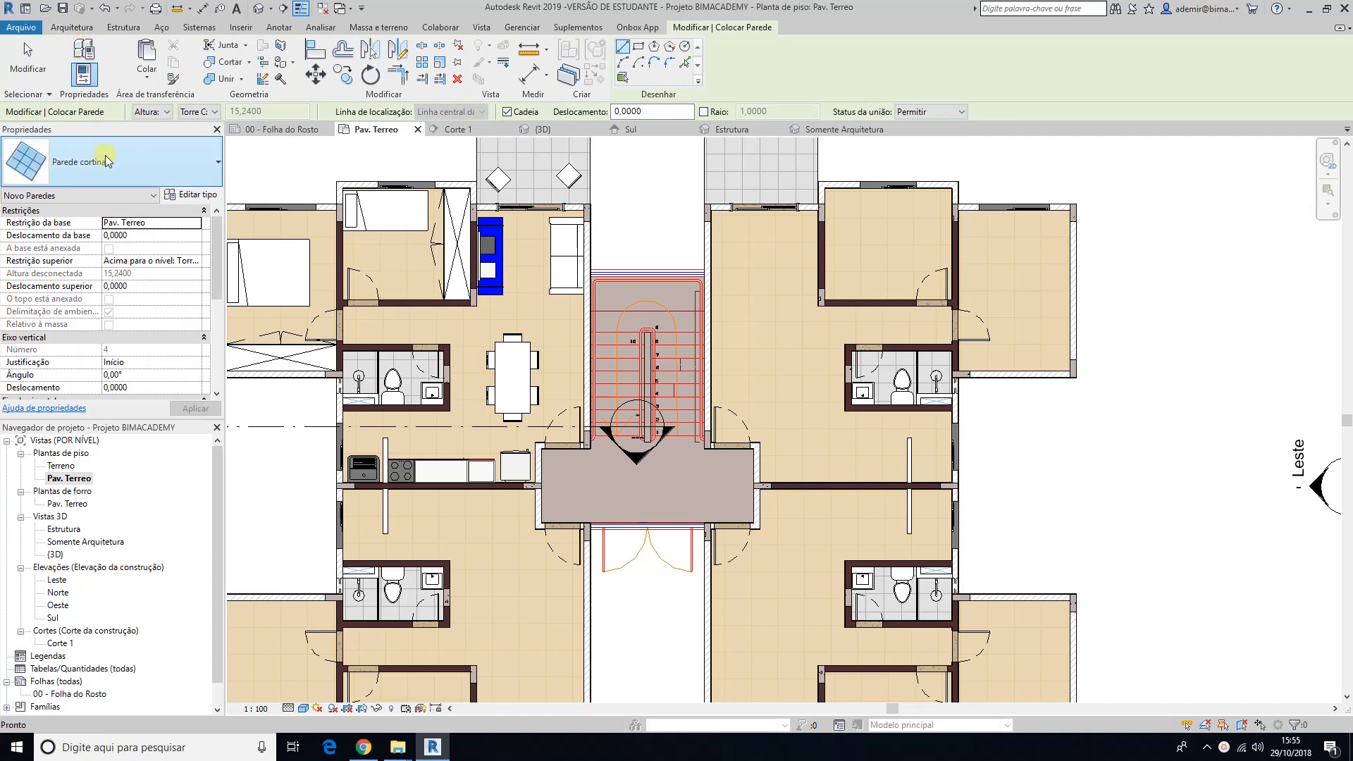
{"action": "left_click", "coordinate": [105, 160]}
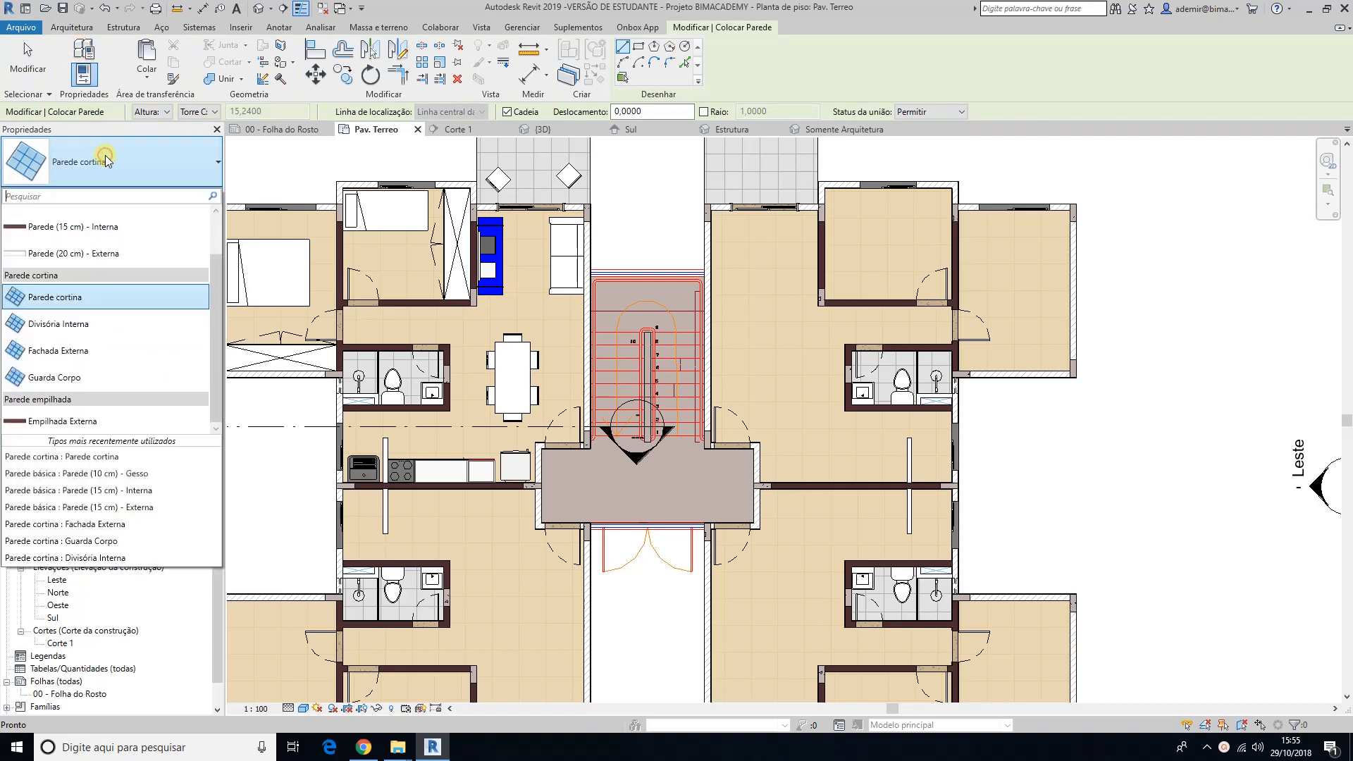
{"action": "left_click", "coordinate": [46, 352]}
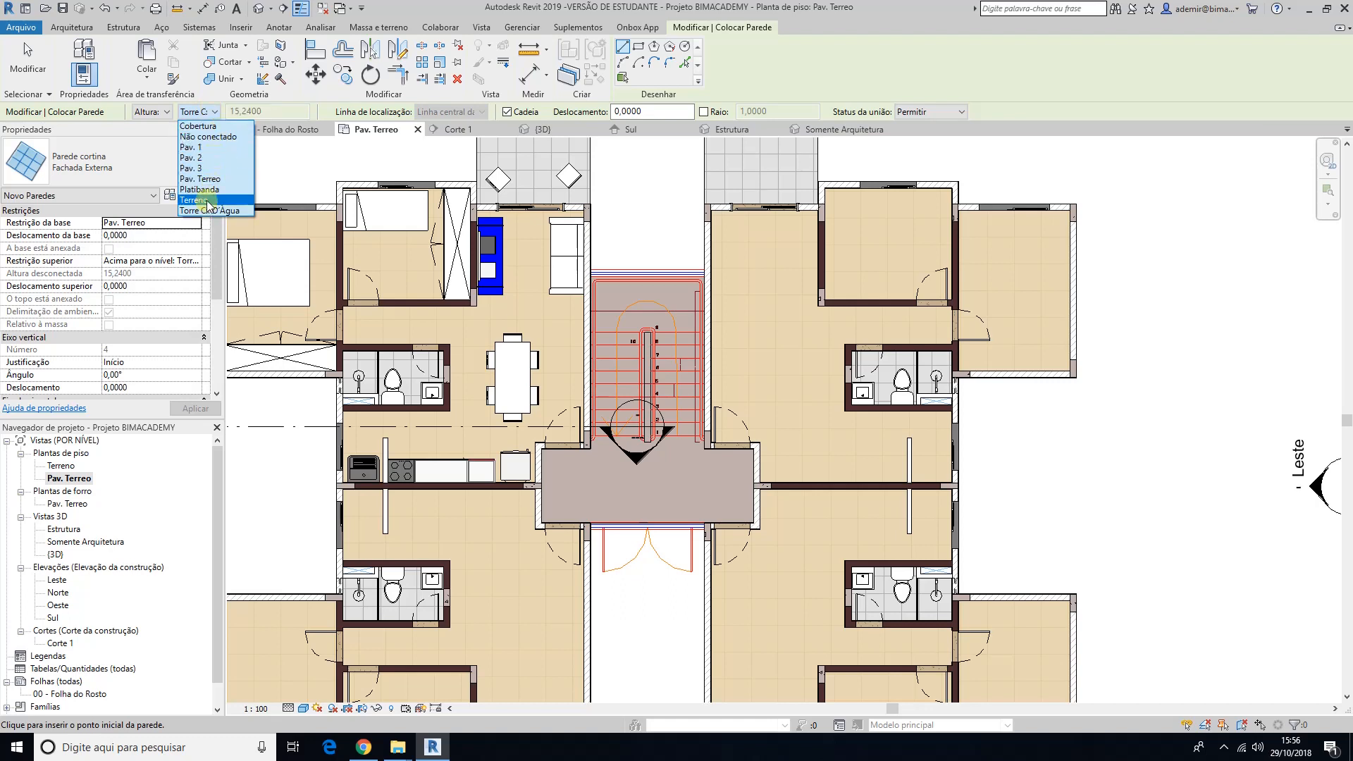
{"action": "left_click", "coordinate": [199, 126]}
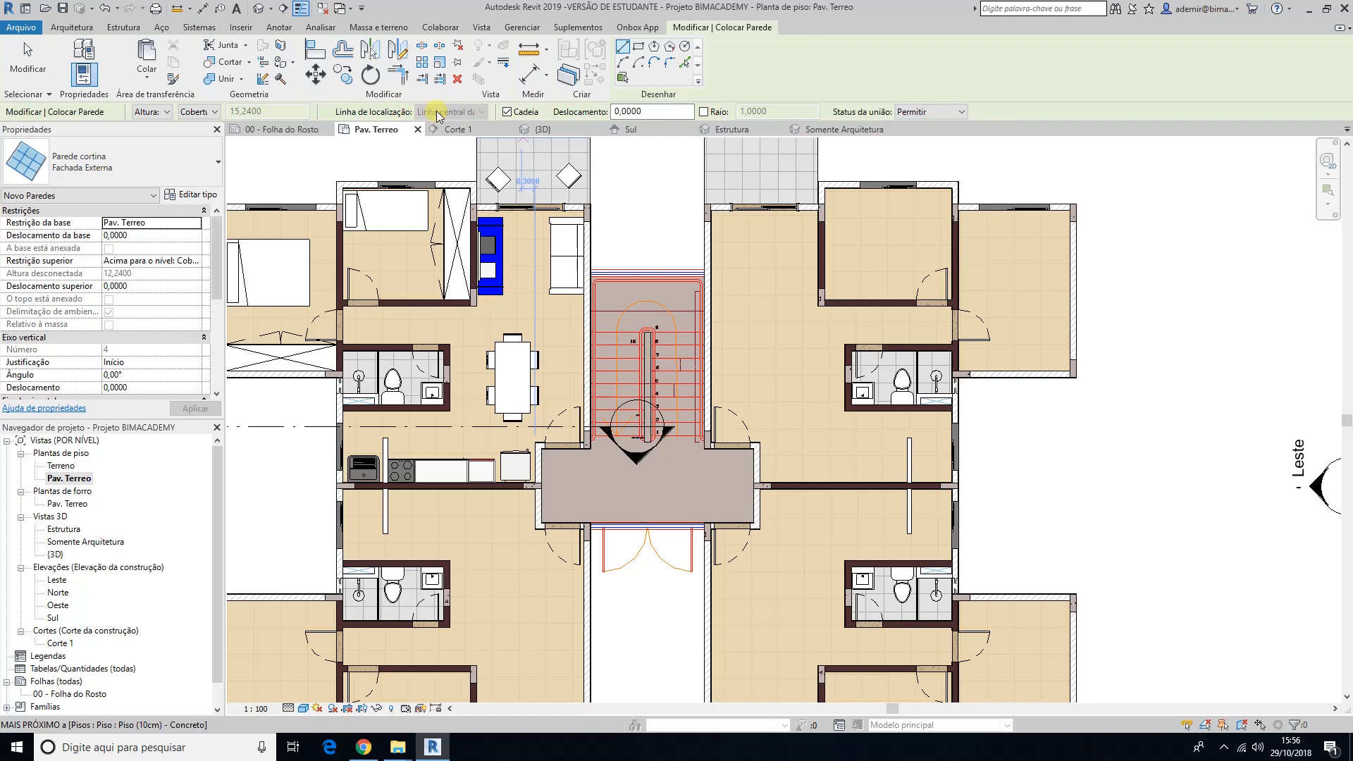
Step: Draw a 2.55 m curtain wall across the opening at the north end of the staircase, centred between the imported plan's blue lines
{"action": "scroll", "coordinate": [594, 275], "scroll_direction": "up", "scroll_amount": 5}
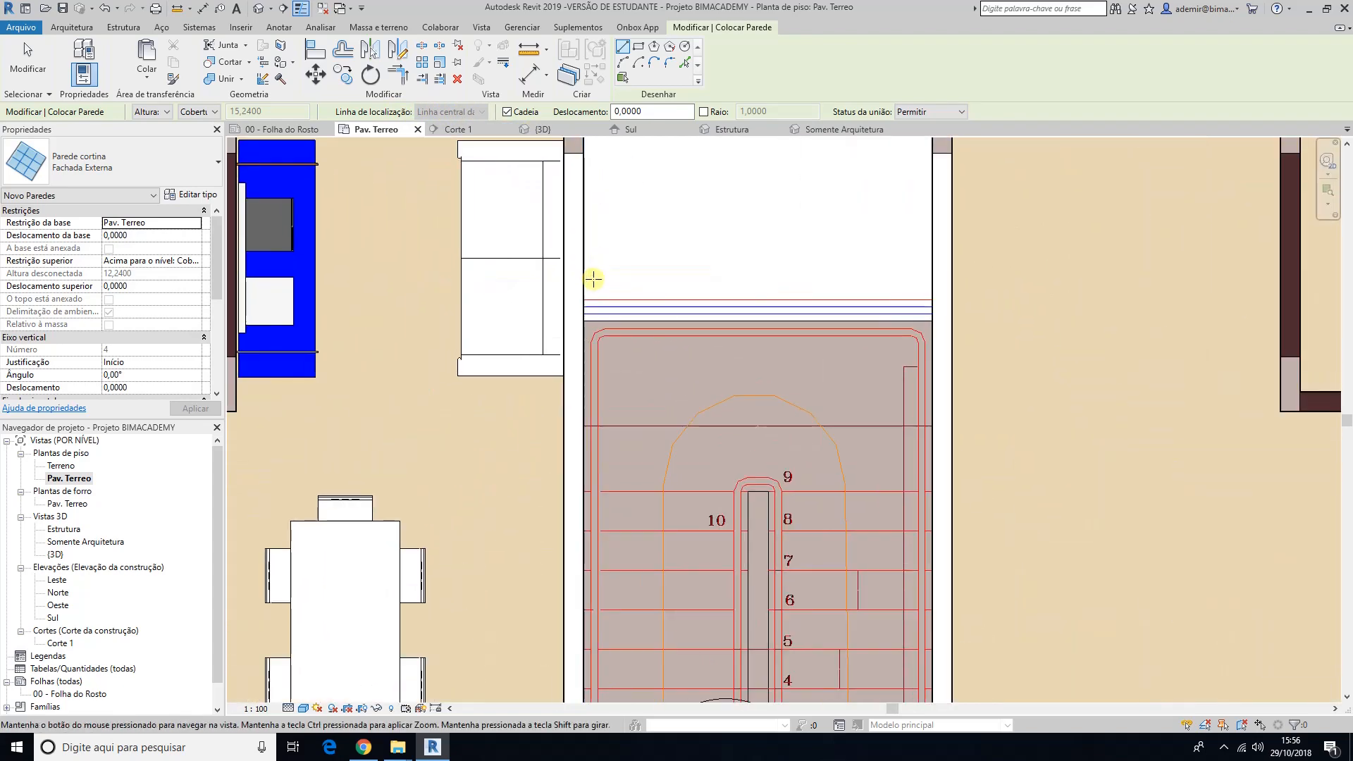
{"action": "scroll", "coordinate": [564, 267], "scroll_direction": "up", "scroll_amount": 2}
{"action": "scroll", "coordinate": [523, 243], "scroll_direction": "up", "scroll_amount": 1}
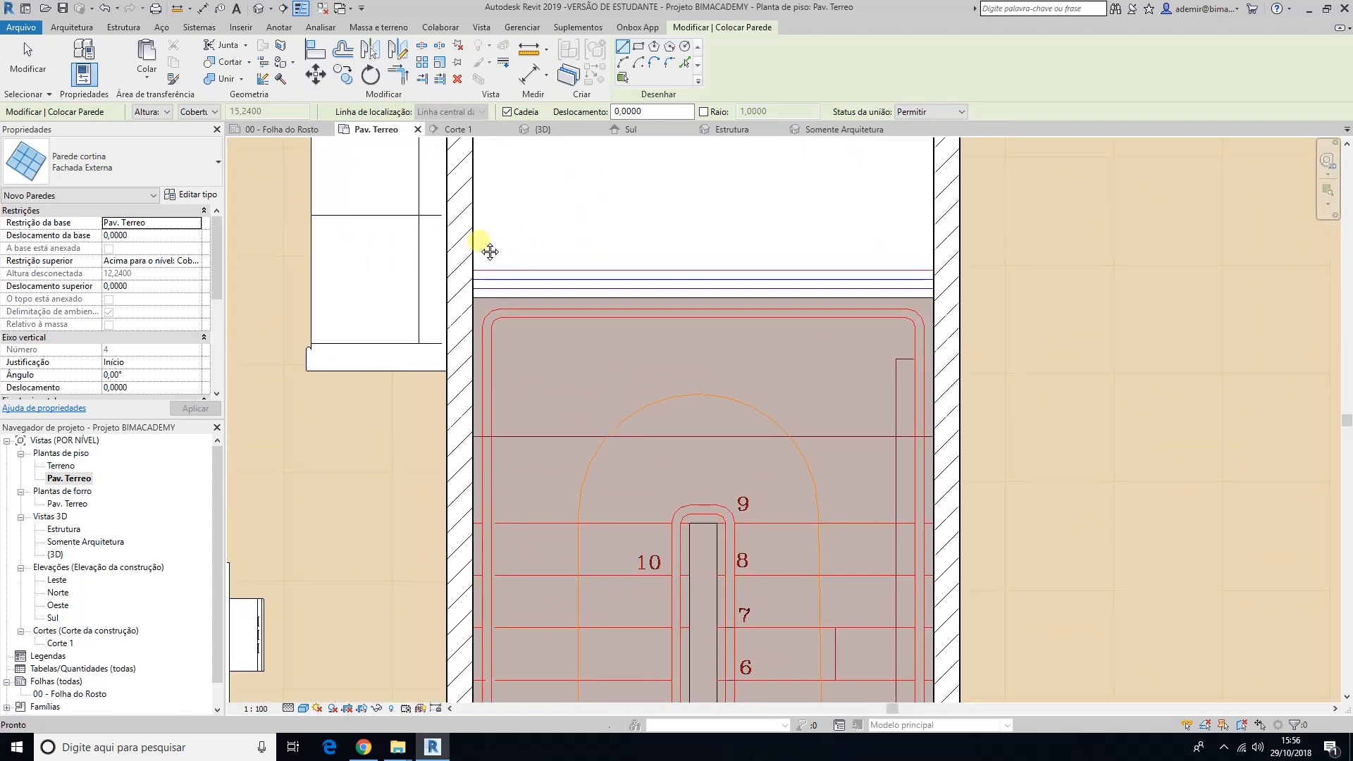
{"action": "scroll", "coordinate": [486, 246], "scroll_direction": "up", "scroll_amount": 1}
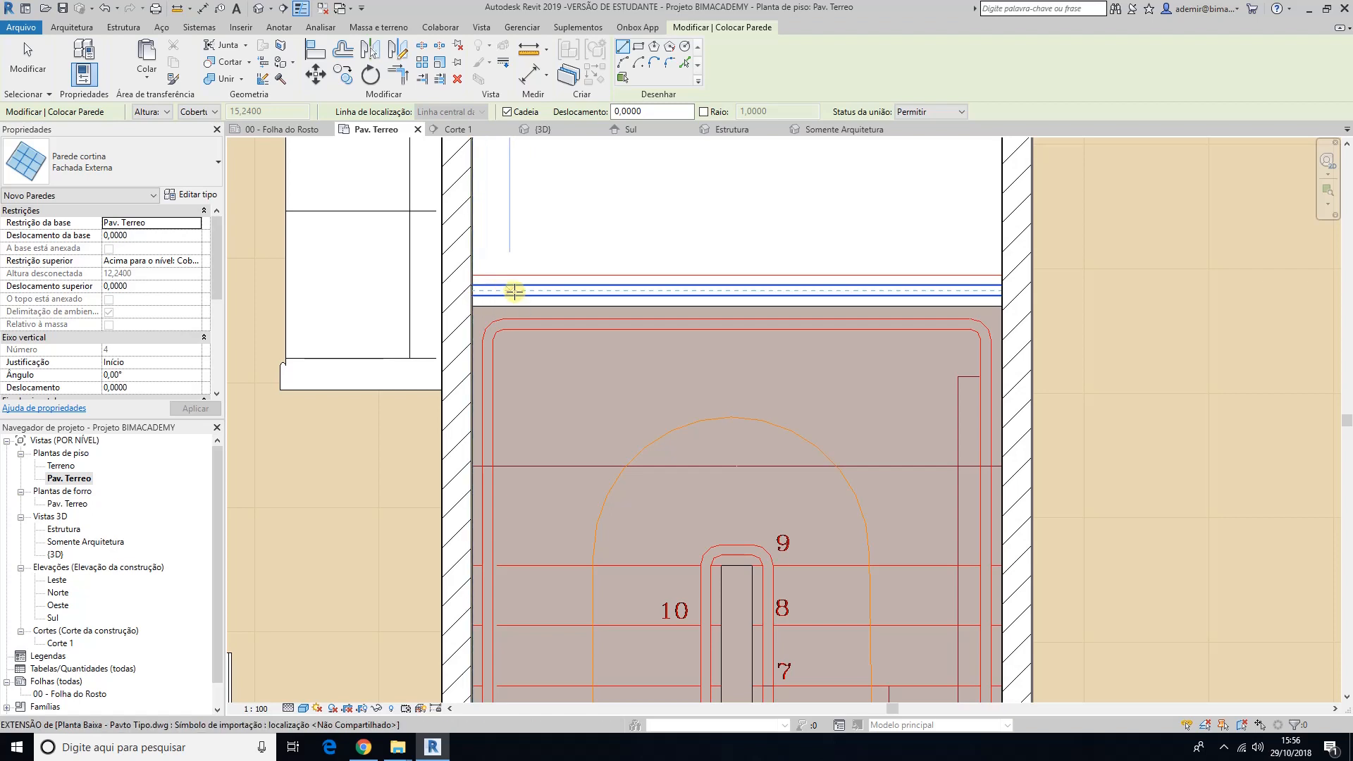
{"action": "scroll", "coordinate": [479, 291], "scroll_direction": "up", "scroll_amount": 5}
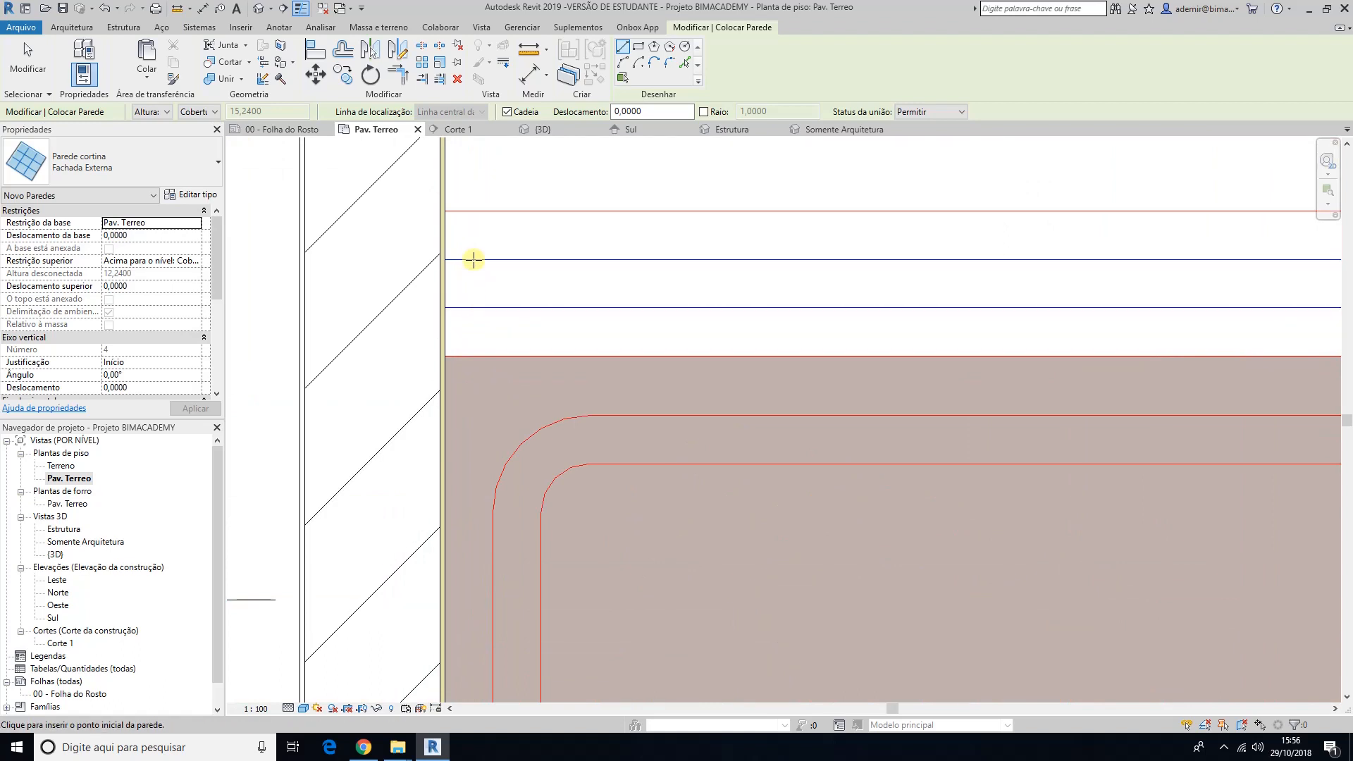
{"action": "scroll", "coordinate": [475, 285], "scroll_direction": "down", "scroll_amount": 3}
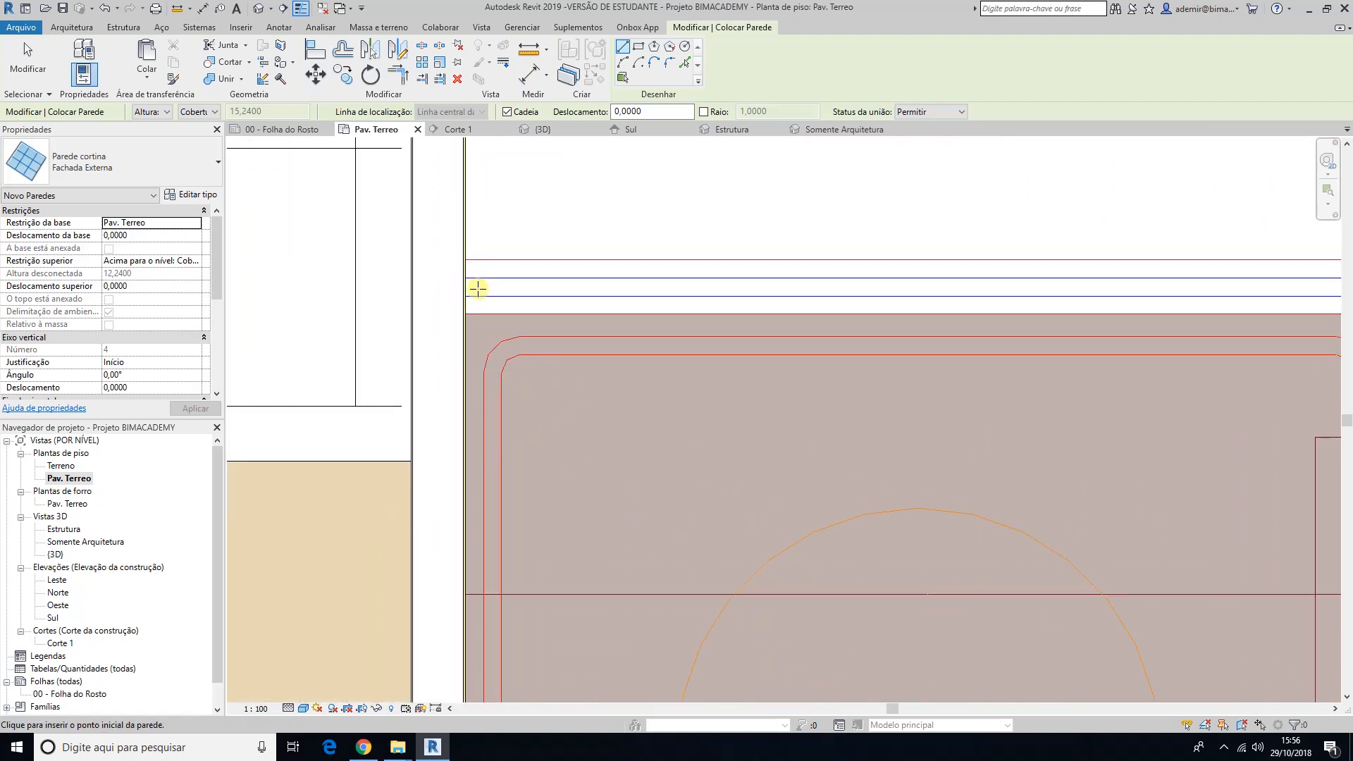
{"action": "scroll", "coordinate": [476, 288], "scroll_direction": "down", "scroll_amount": 2}
{"action": "scroll", "coordinate": [479, 287], "scroll_direction": "up", "scroll_amount": 1}
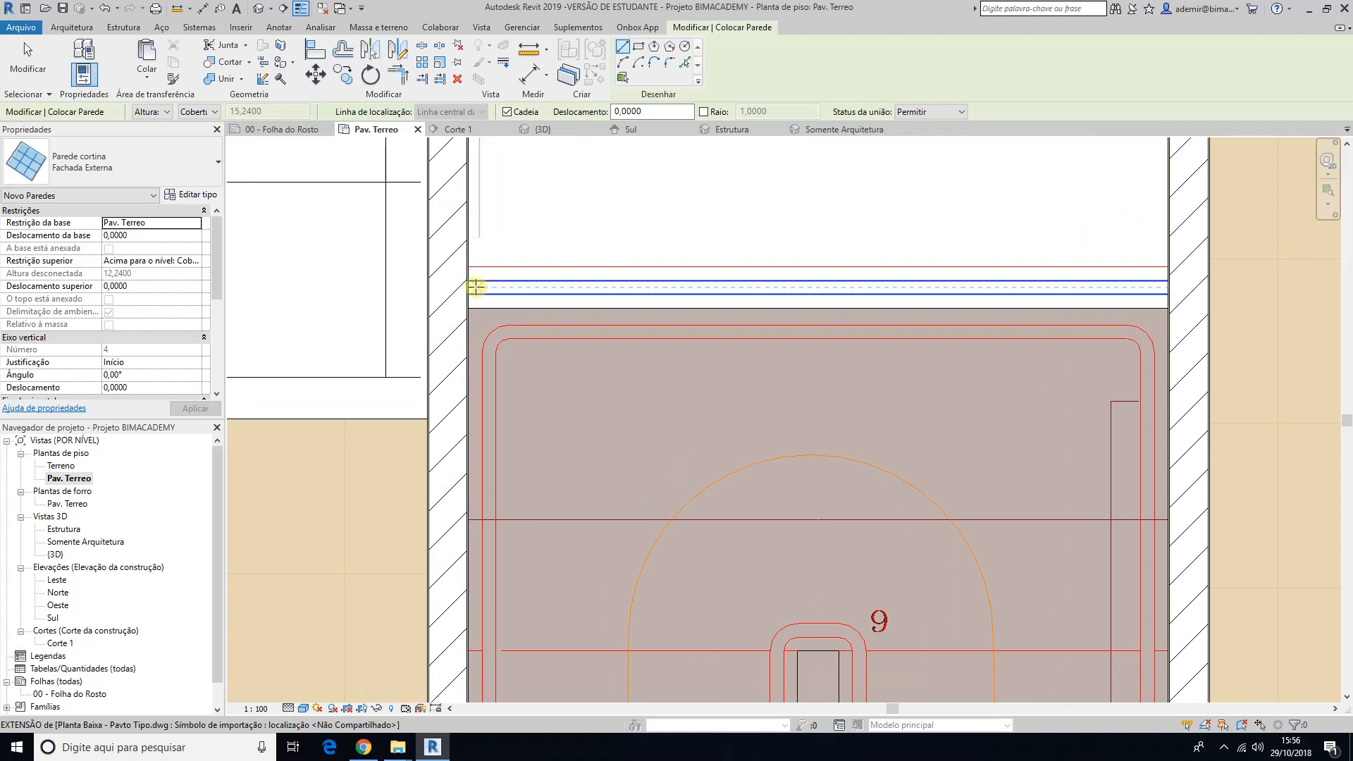
{"action": "left_click", "coordinate": [472, 287]}
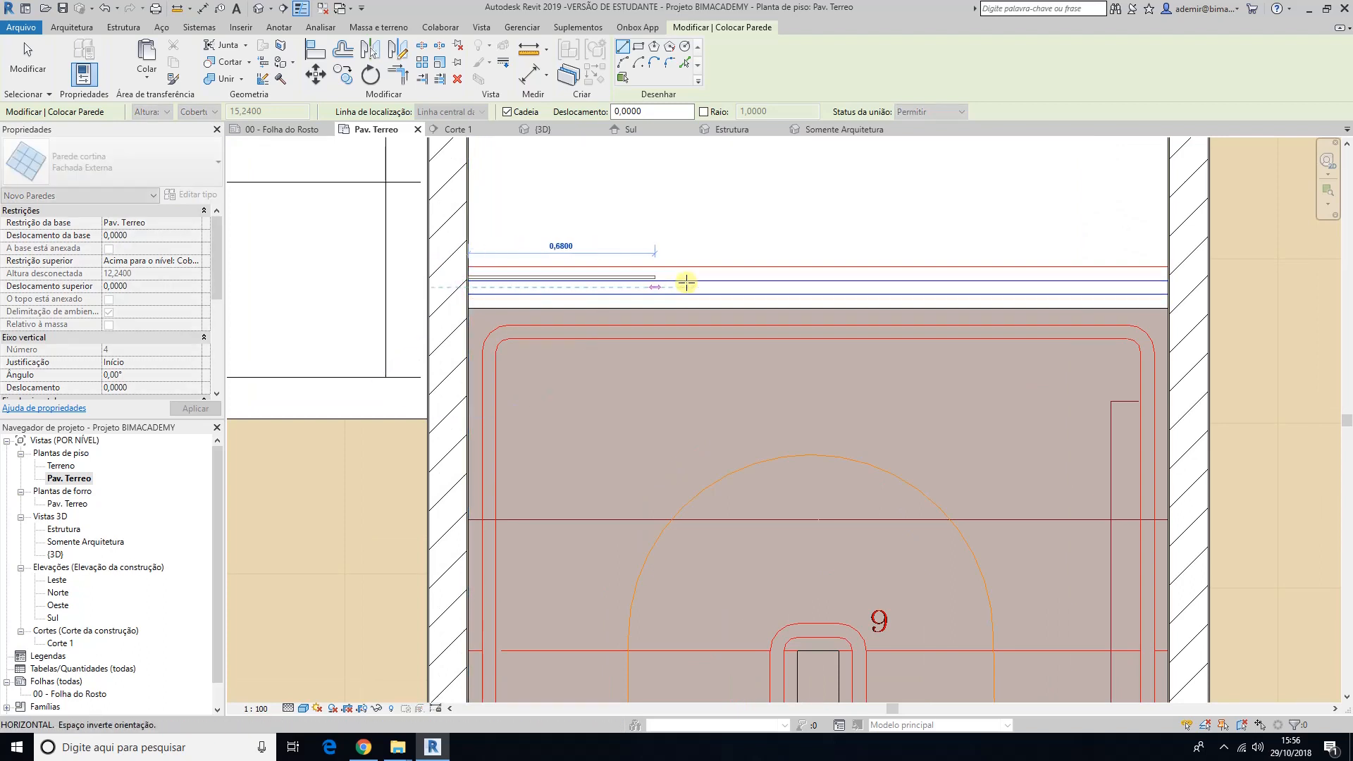
{"action": "left_click", "coordinate": [1168, 290]}
{"action": "key", "text": "Escape"}
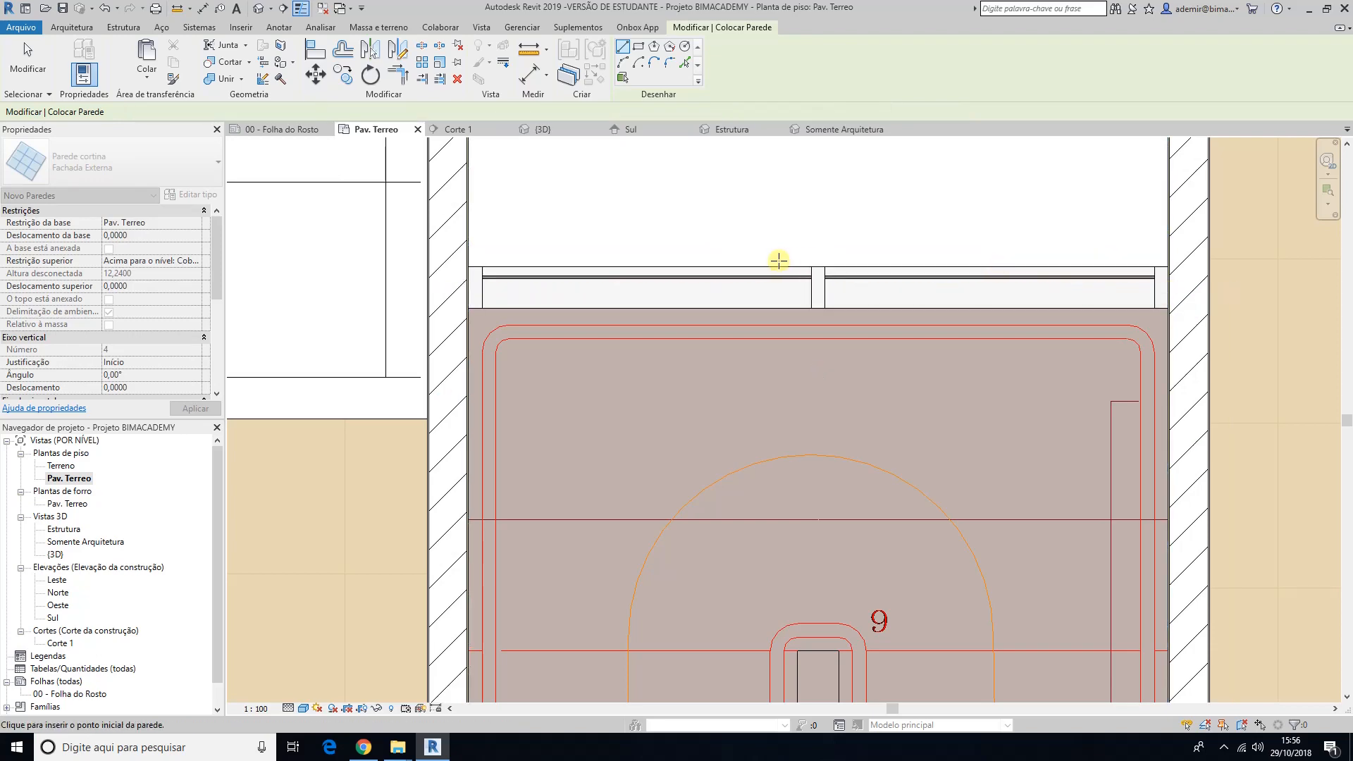
Step: Draw a second 2.55 m Fachada Externa curtain wall across the south entrance opening at the double door, then end wall placement
{"action": "scroll", "coordinate": [769, 261], "scroll_direction": "down", "scroll_amount": 5}
{"action": "middle_click_drag", "start_coordinate": [768, 460], "coordinate": [675, 134]}
{"action": "scroll", "coordinate": [593, 408], "scroll_direction": "up", "scroll_amount": 6}
{"action": "scroll", "coordinate": [595, 407], "scroll_direction": "up", "scroll_amount": 2}
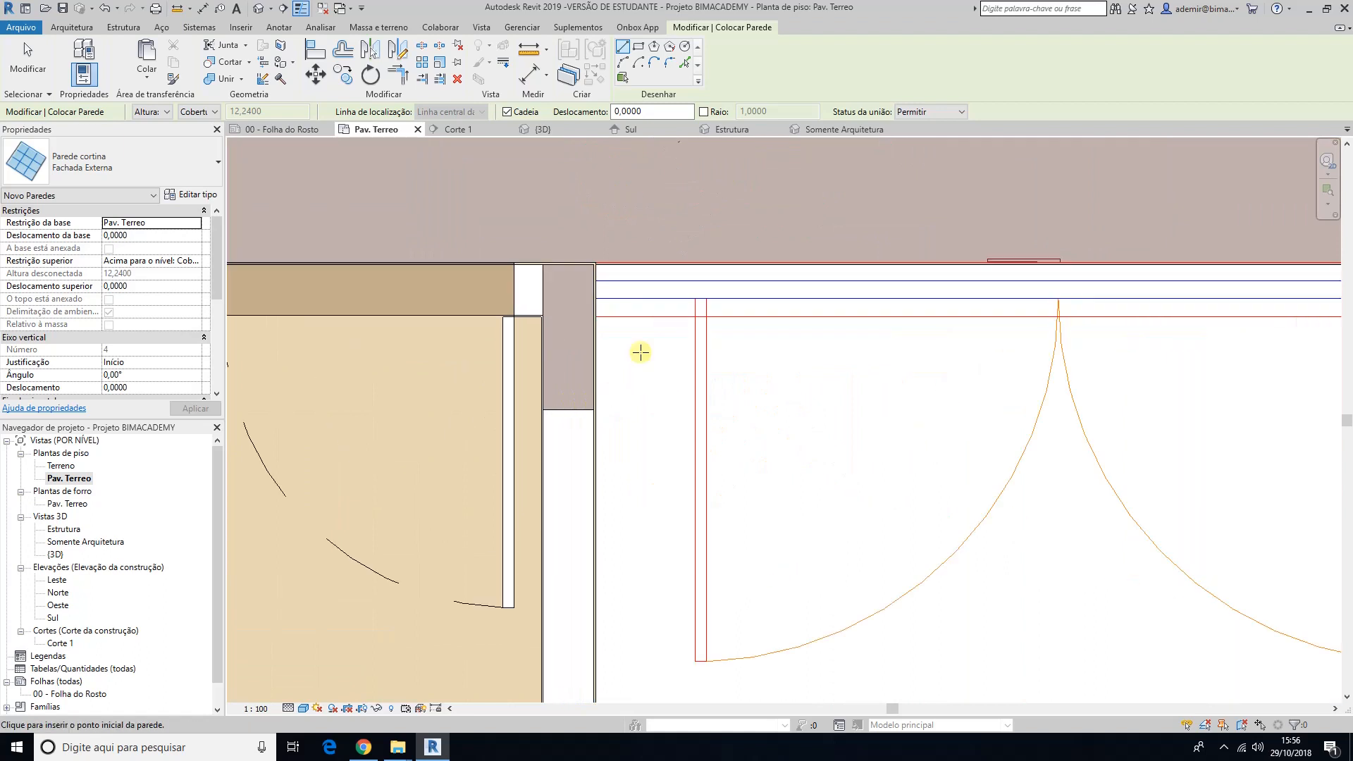
{"action": "scroll", "coordinate": [640, 348], "scroll_direction": "down", "scroll_amount": 3}
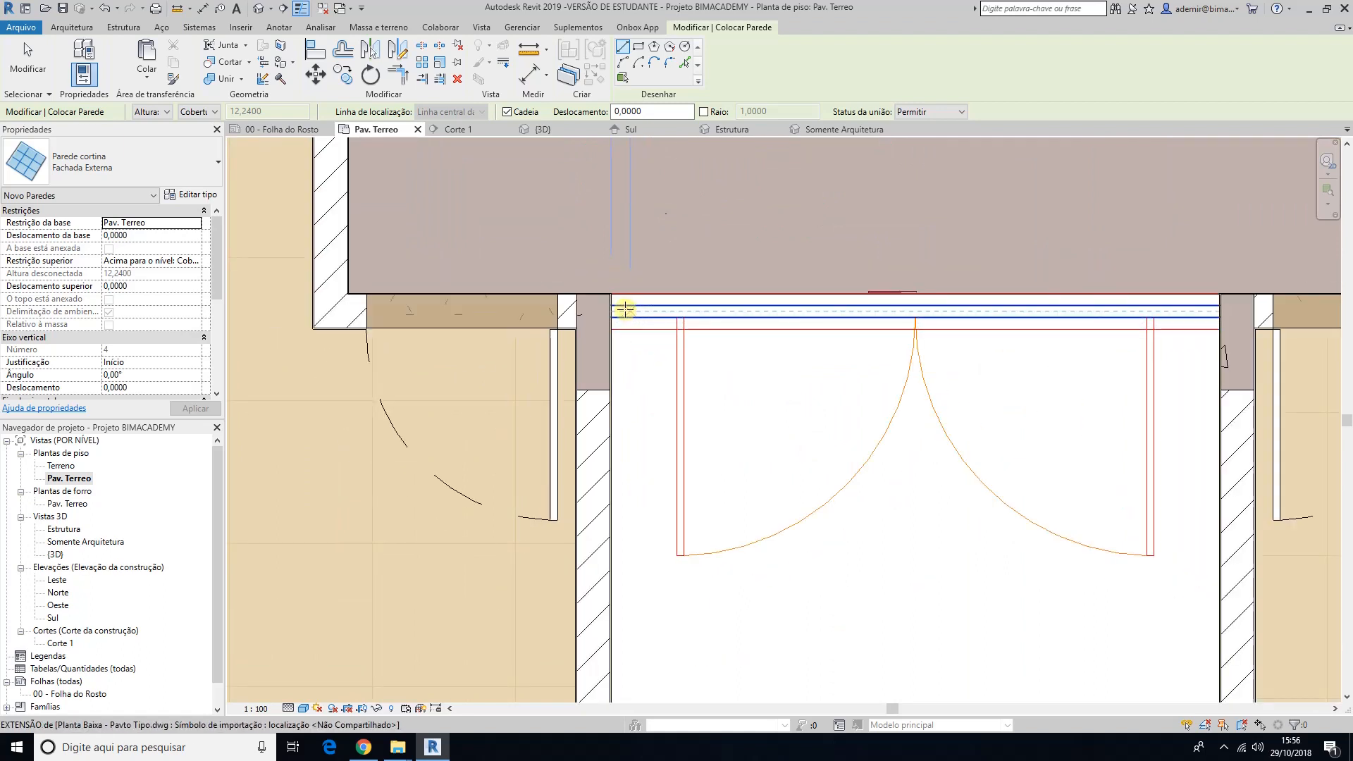
{"action": "left_click", "coordinate": [616, 310]}
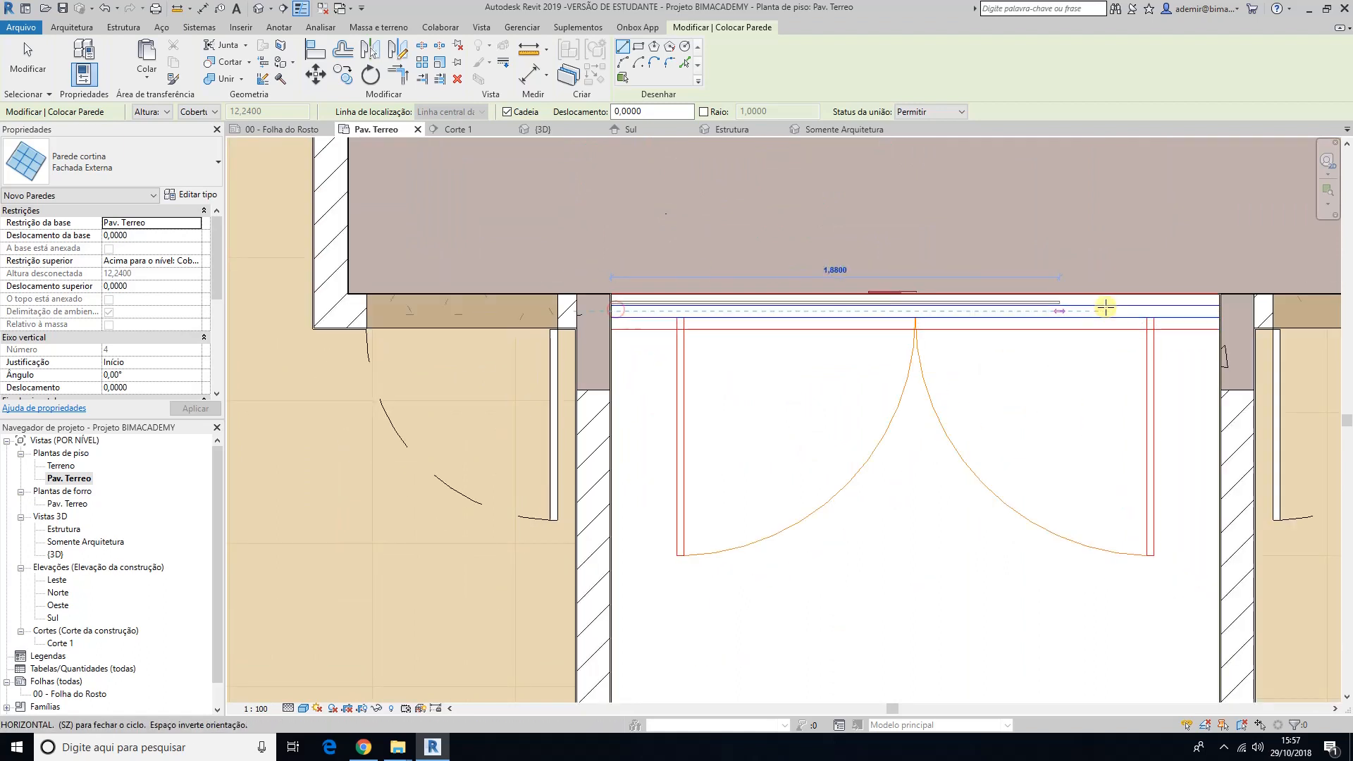
{"action": "left_click", "coordinate": [1215, 309]}
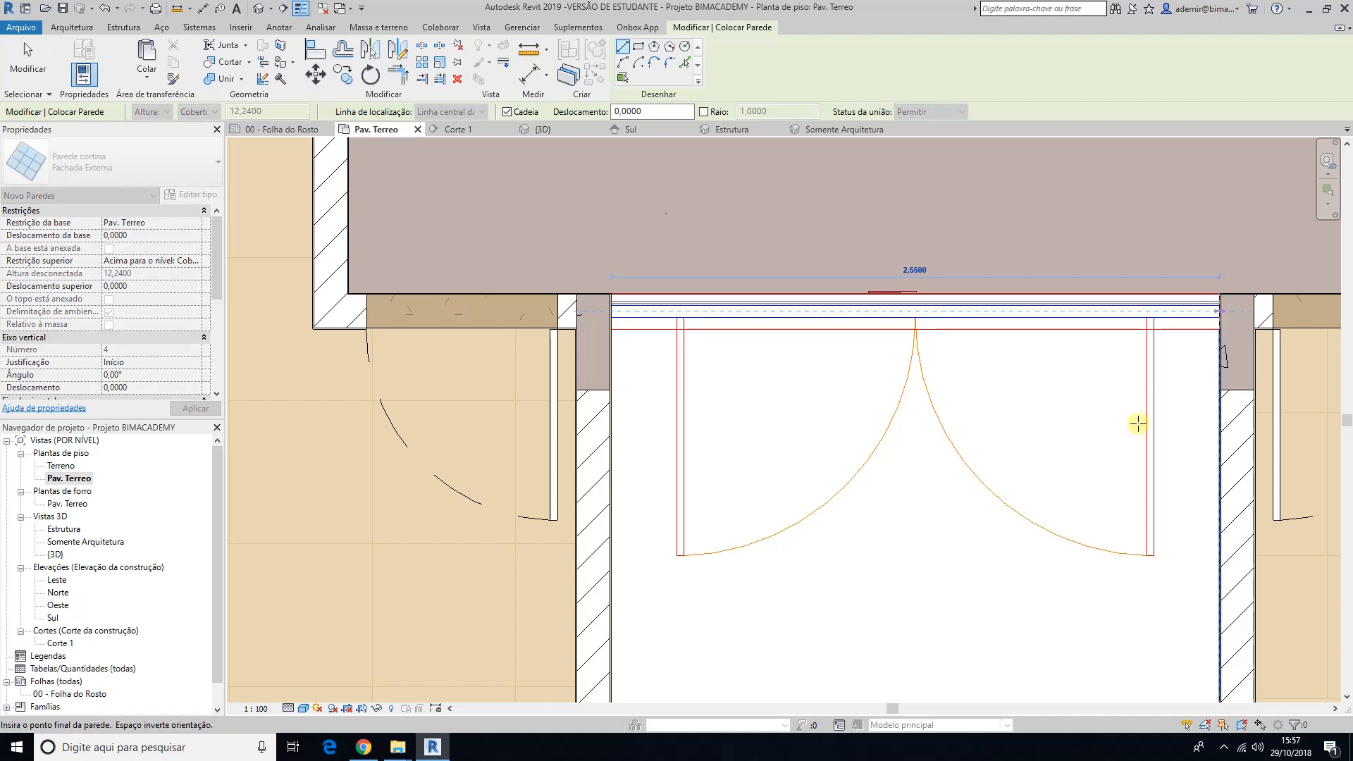
{"action": "key", "text": "Escape"}
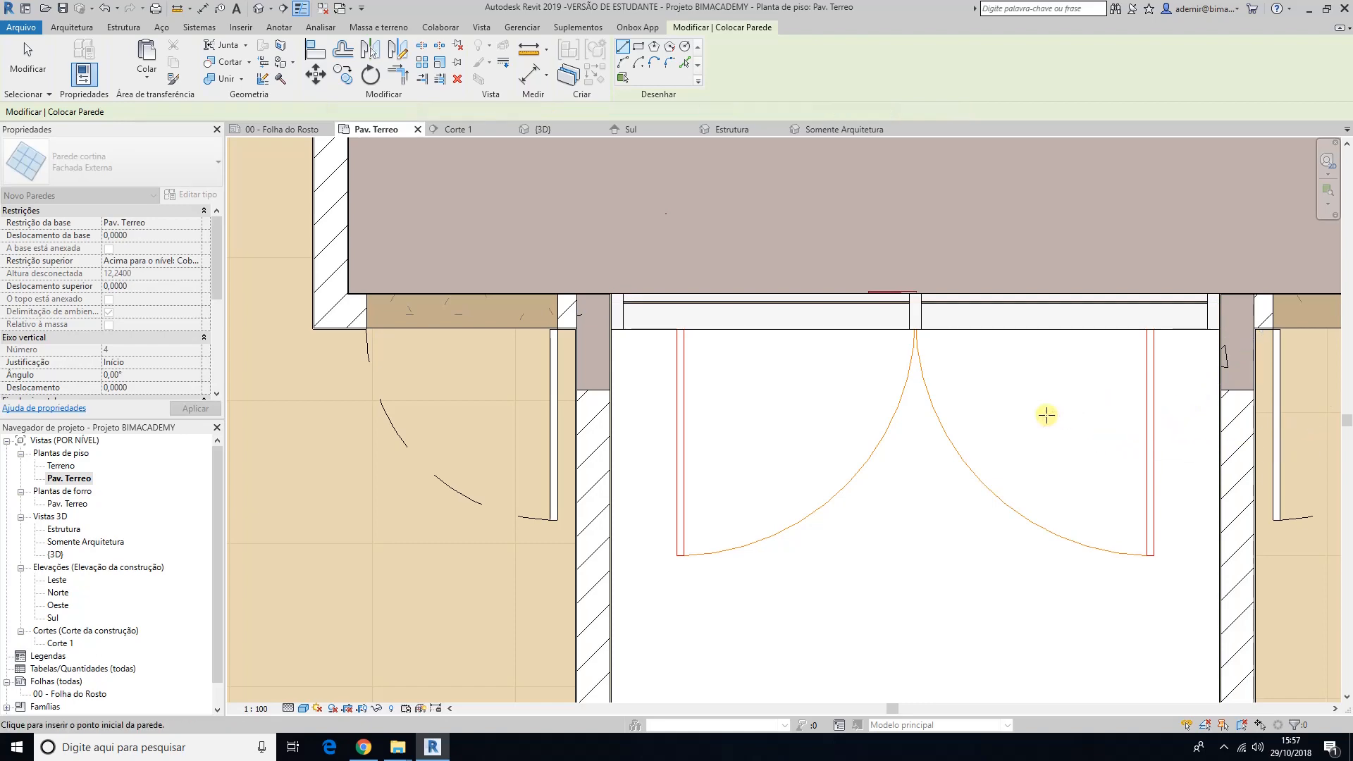
{"action": "key", "text": "Escape"}
Step: Examine the new curtain walls in the 3D view, at the entrance and on the staircase side of the building
{"action": "left_click", "coordinate": [259, 10]}
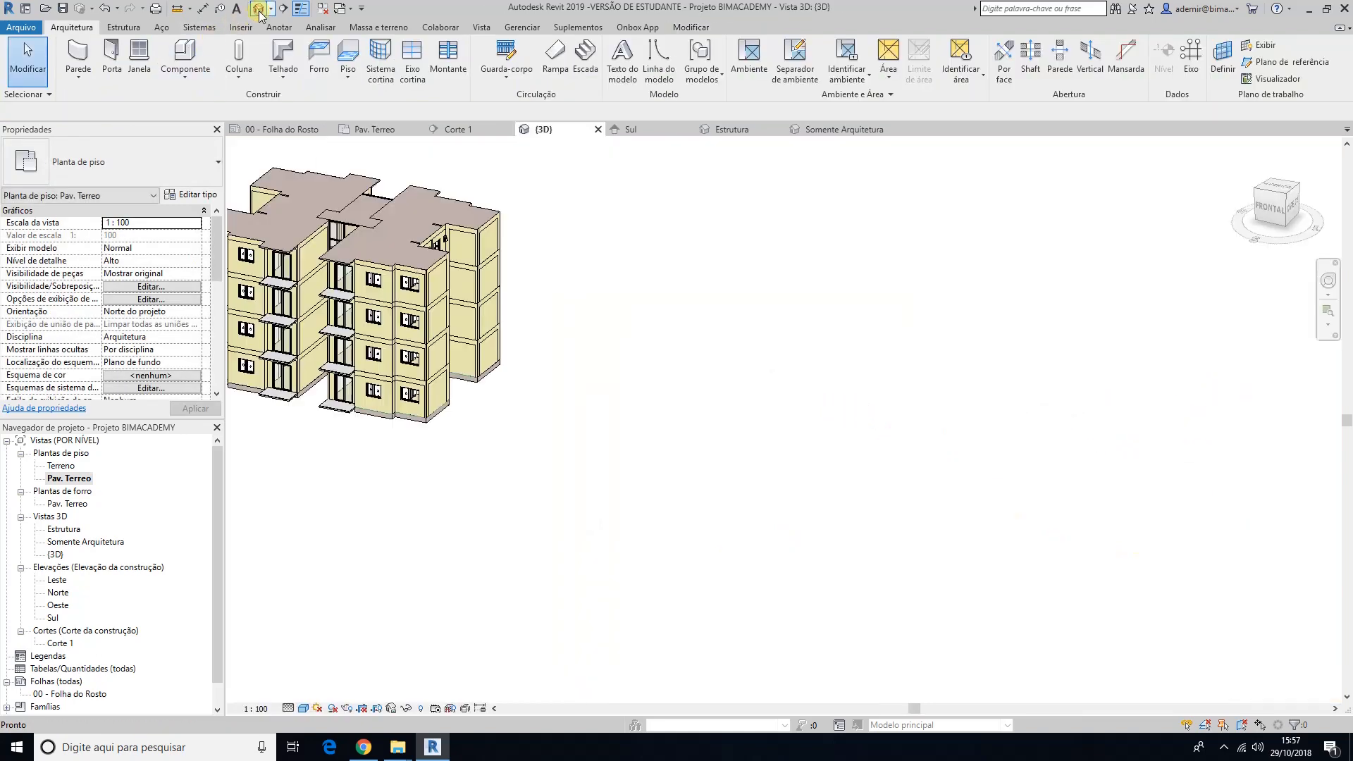
{"action": "middle_click_drag", "start_coordinate": [560, 366], "coordinate": [844, 457], "text": "shift"}
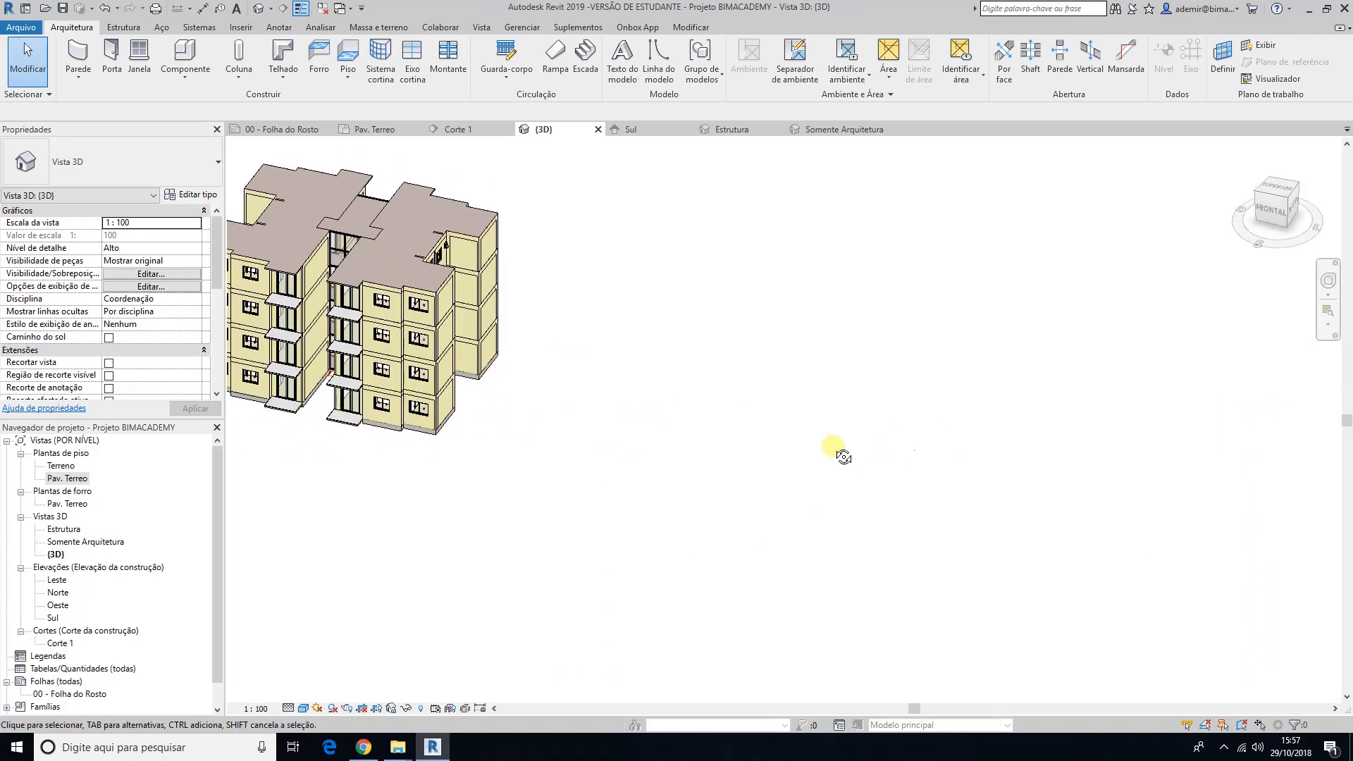
{"action": "scroll", "coordinate": [364, 378], "scroll_direction": "up", "scroll_amount": 5}
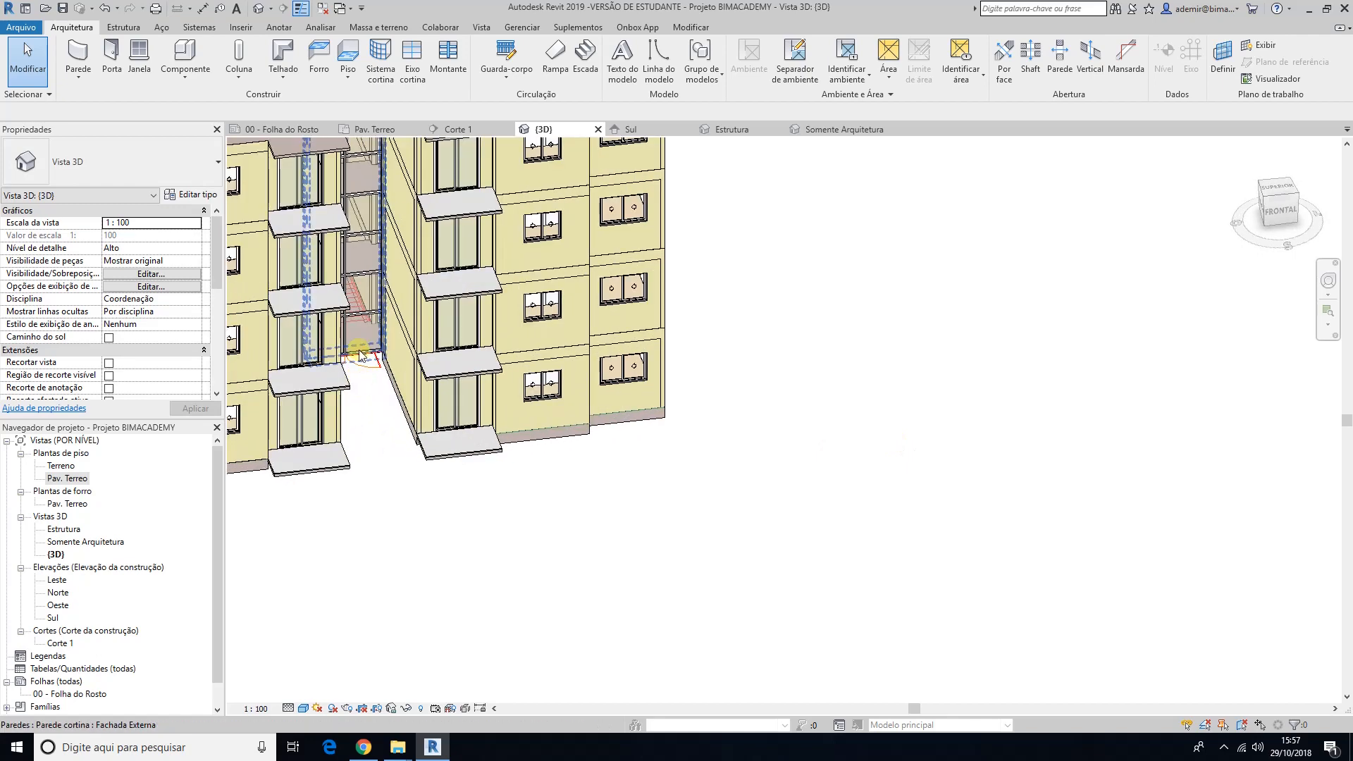
{"action": "scroll", "coordinate": [364, 379], "scroll_direction": "up", "scroll_amount": 4}
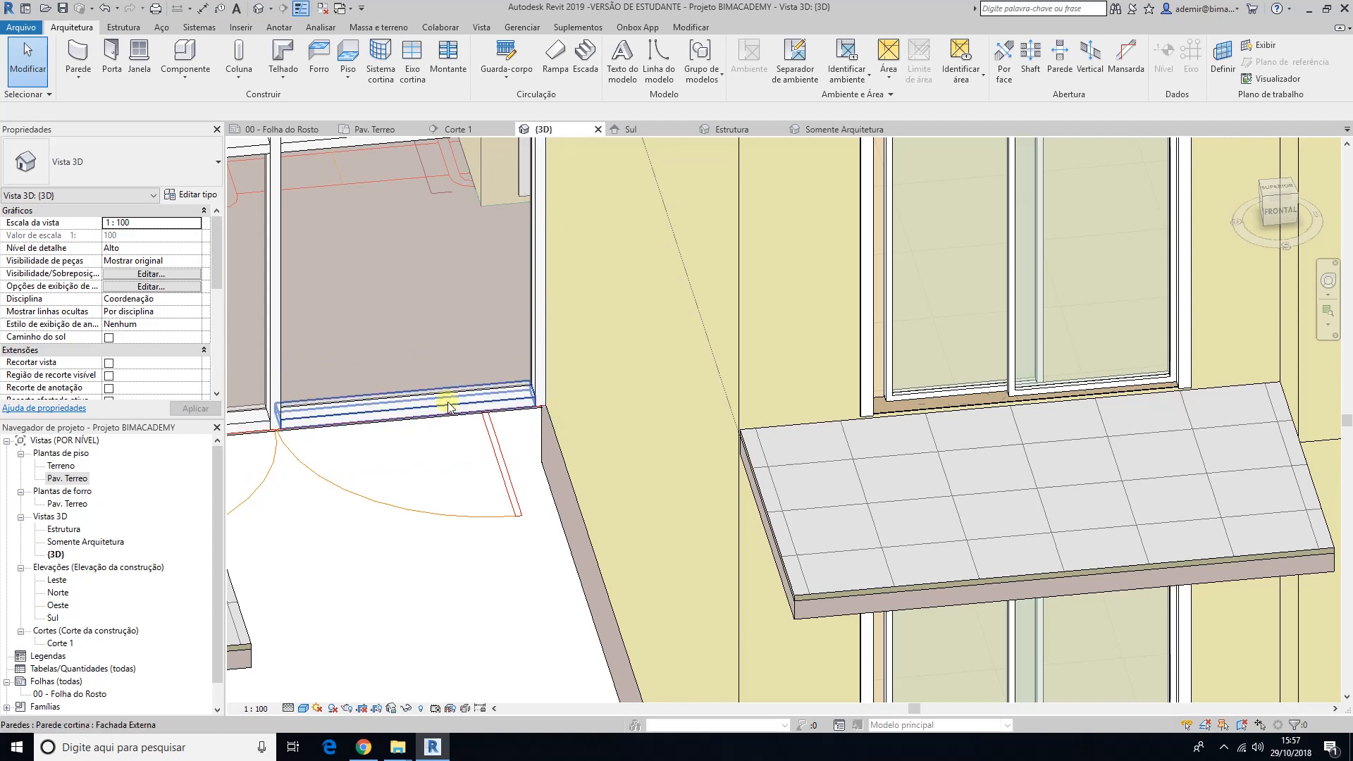
{"action": "scroll", "coordinate": [449, 407], "scroll_direction": "down", "scroll_amount": 5}
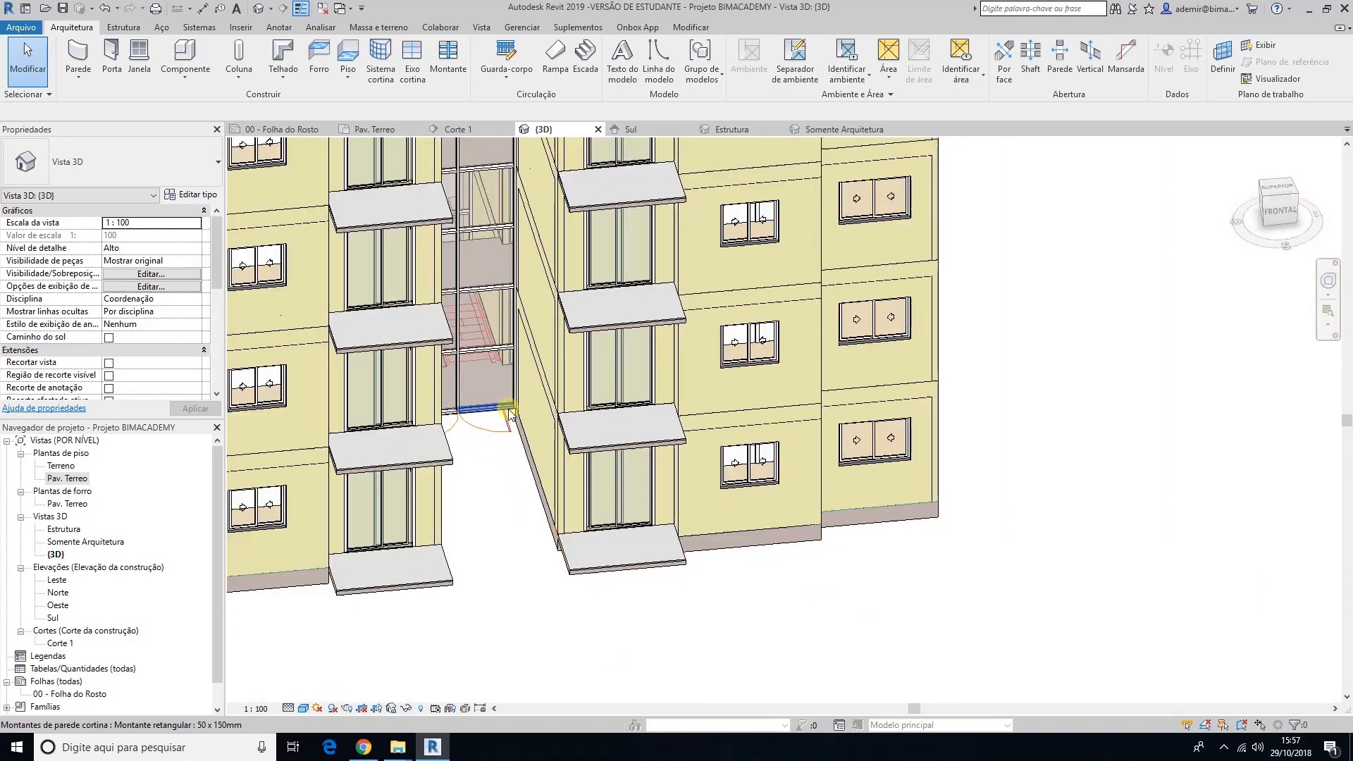
{"action": "scroll", "coordinate": [509, 414], "scroll_direction": "down", "scroll_amount": 3}
{"action": "middle_click_drag", "start_coordinate": [583, 447], "coordinate": [748, 488], "text": "shift"}
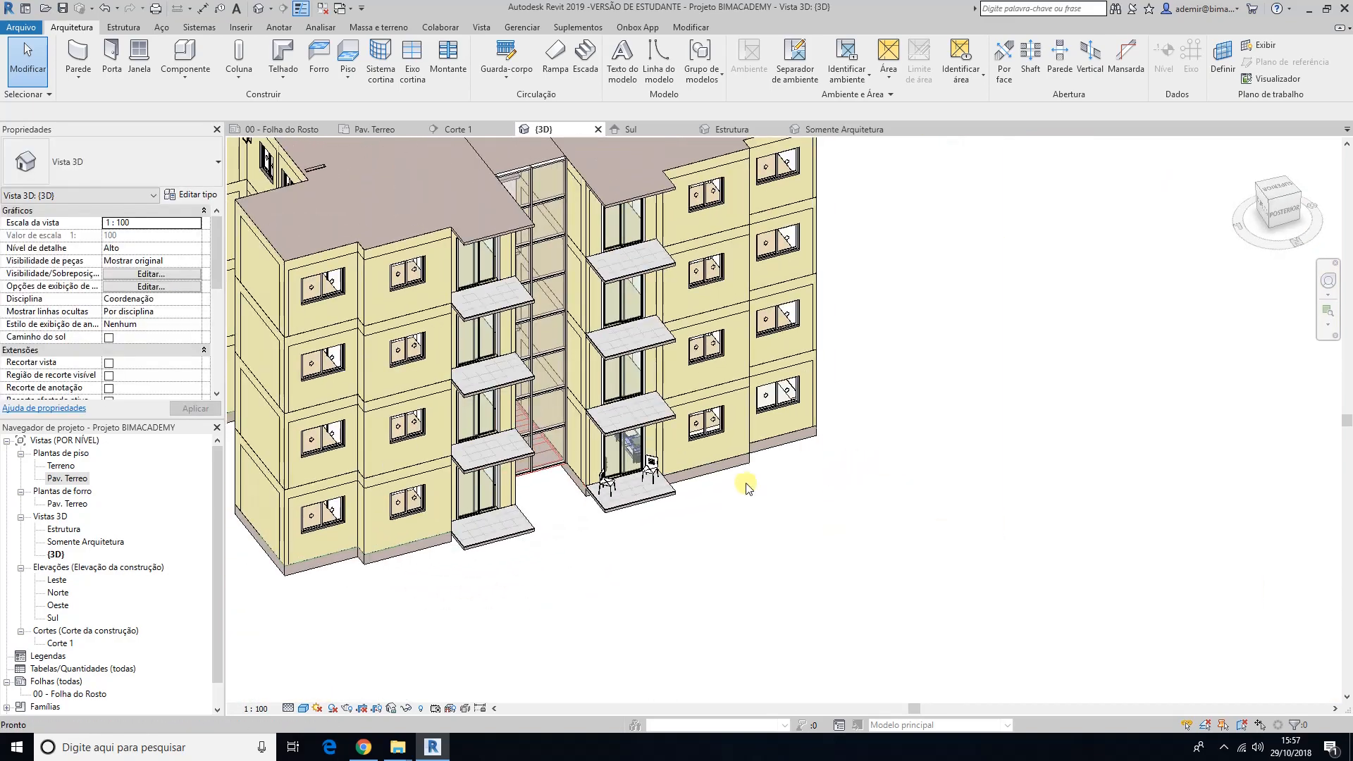
{"action": "scroll", "coordinate": [748, 488], "scroll_direction": "up", "scroll_amount": 8}
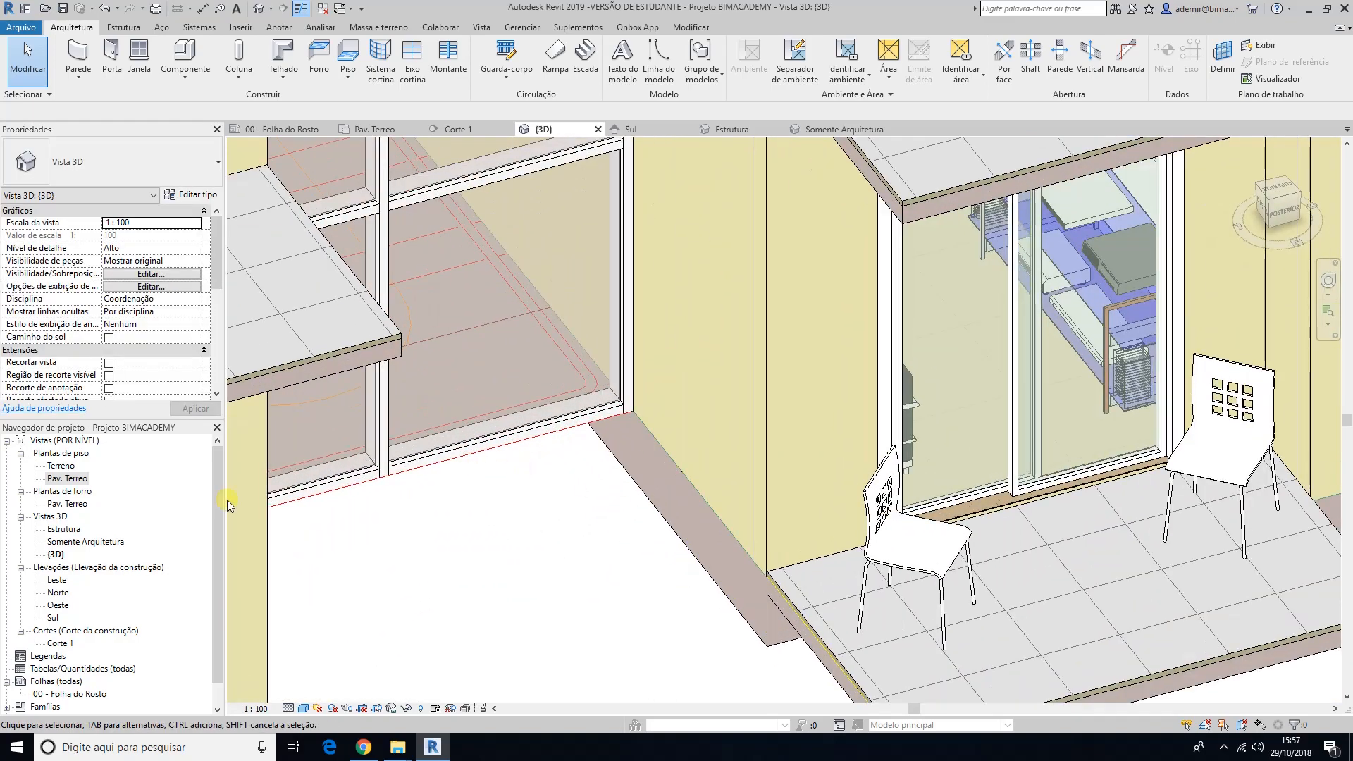
Step: Examine both curtain walls in the Pav. Terreo floor plan, at the staircase end and at the entrance double door
{"action": "double_click", "coordinate": [62, 479]}
{"action": "scroll", "coordinate": [526, 474], "scroll_direction": "down", "scroll_amount": 3}
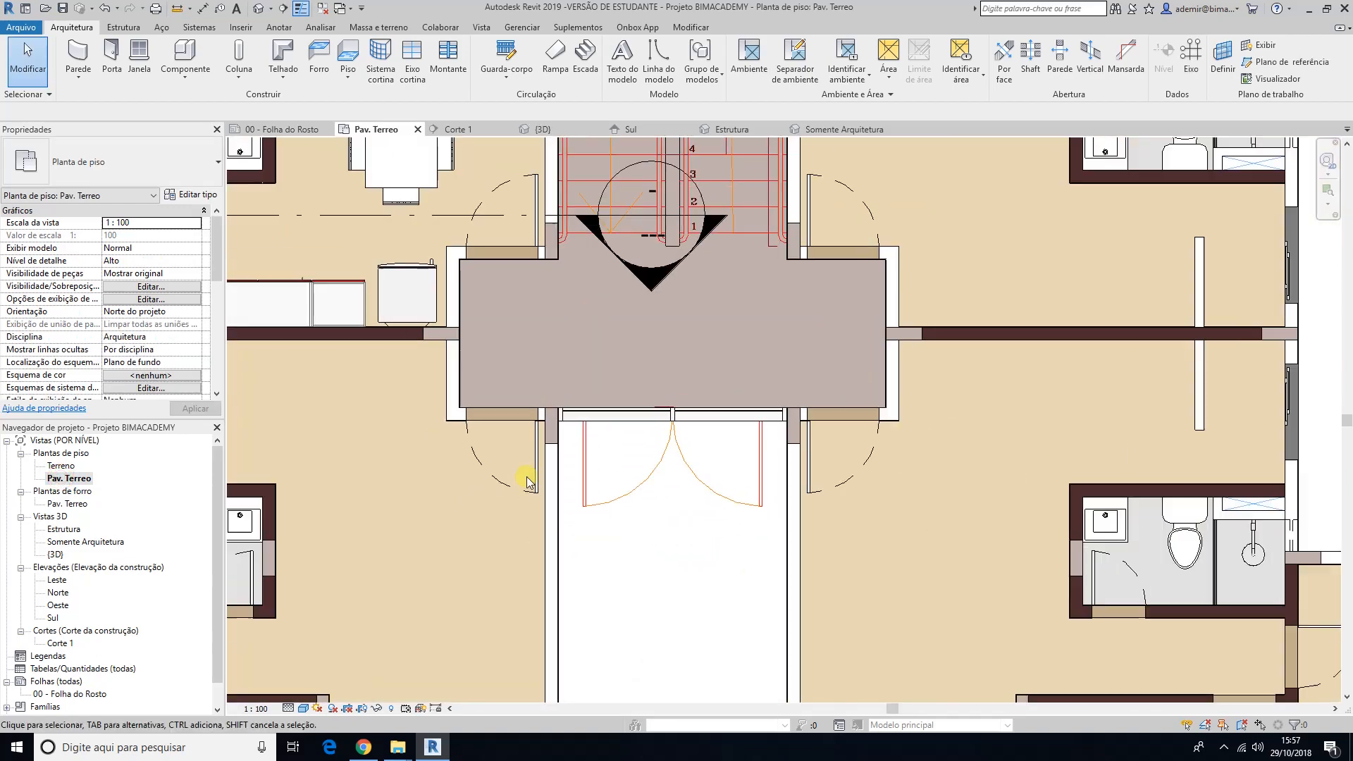
{"action": "scroll", "coordinate": [620, 493], "scroll_direction": "down", "scroll_amount": 3}
{"action": "scroll", "coordinate": [574, 477], "scroll_direction": "up", "scroll_amount": 6}
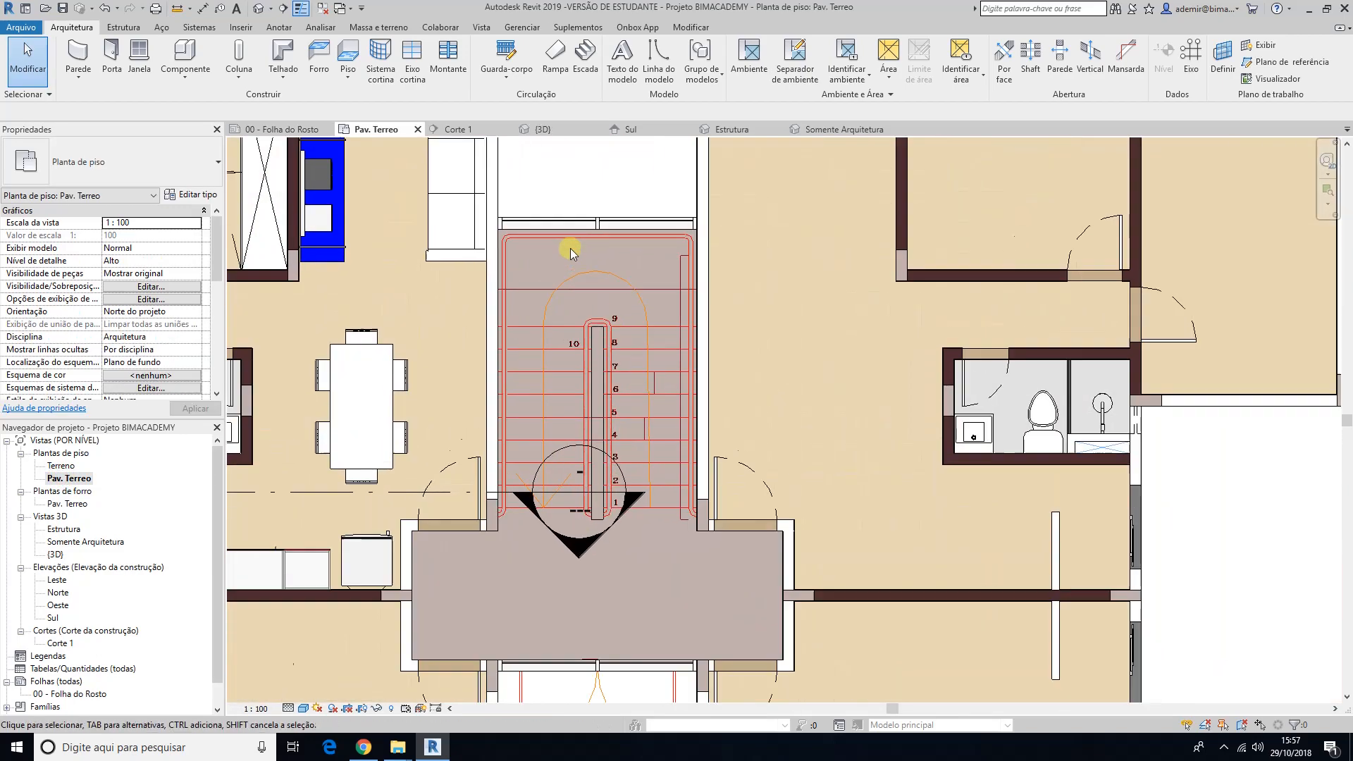
{"action": "scroll", "coordinate": [519, 211], "scroll_direction": "up", "scroll_amount": 3}
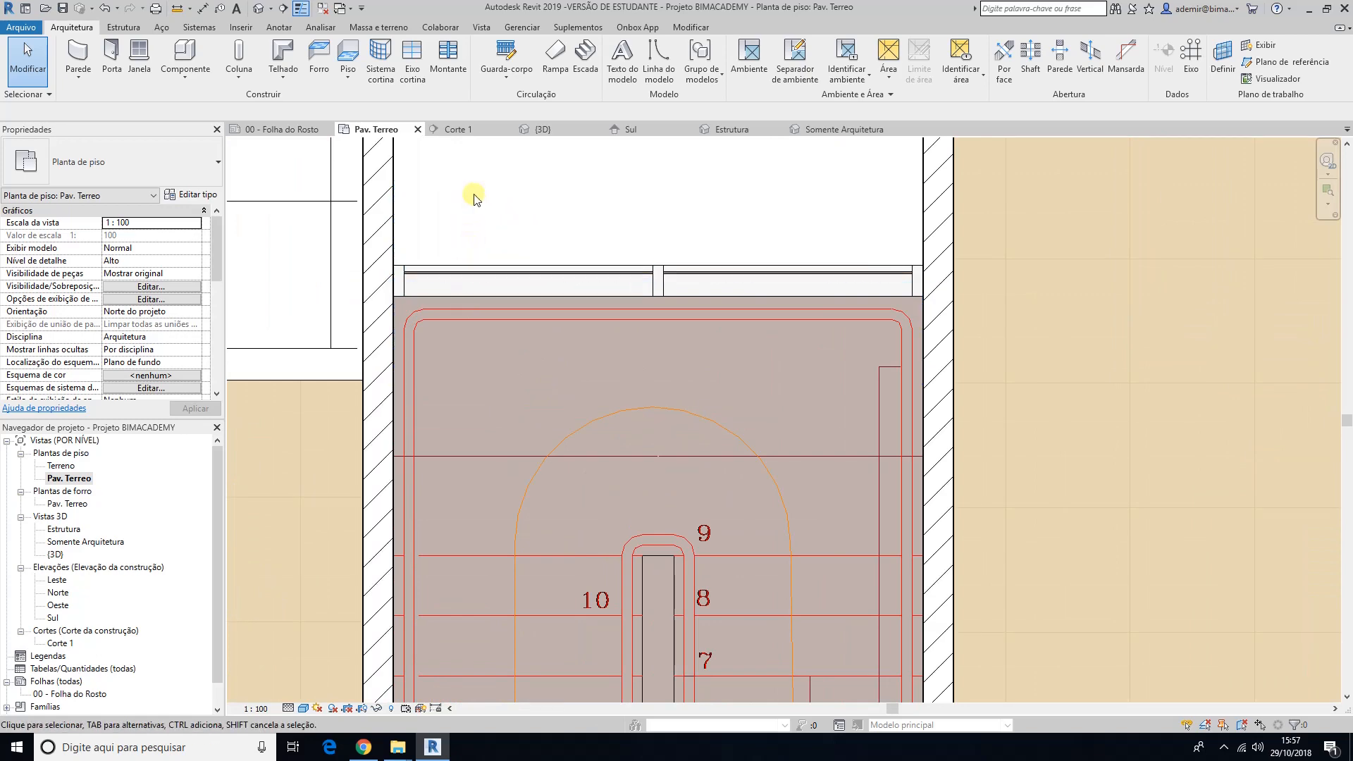
{"action": "scroll", "coordinate": [484, 344], "scroll_direction": "down", "scroll_amount": 2}
{"action": "scroll", "coordinate": [484, 344], "scroll_direction": "down", "scroll_amount": 3}
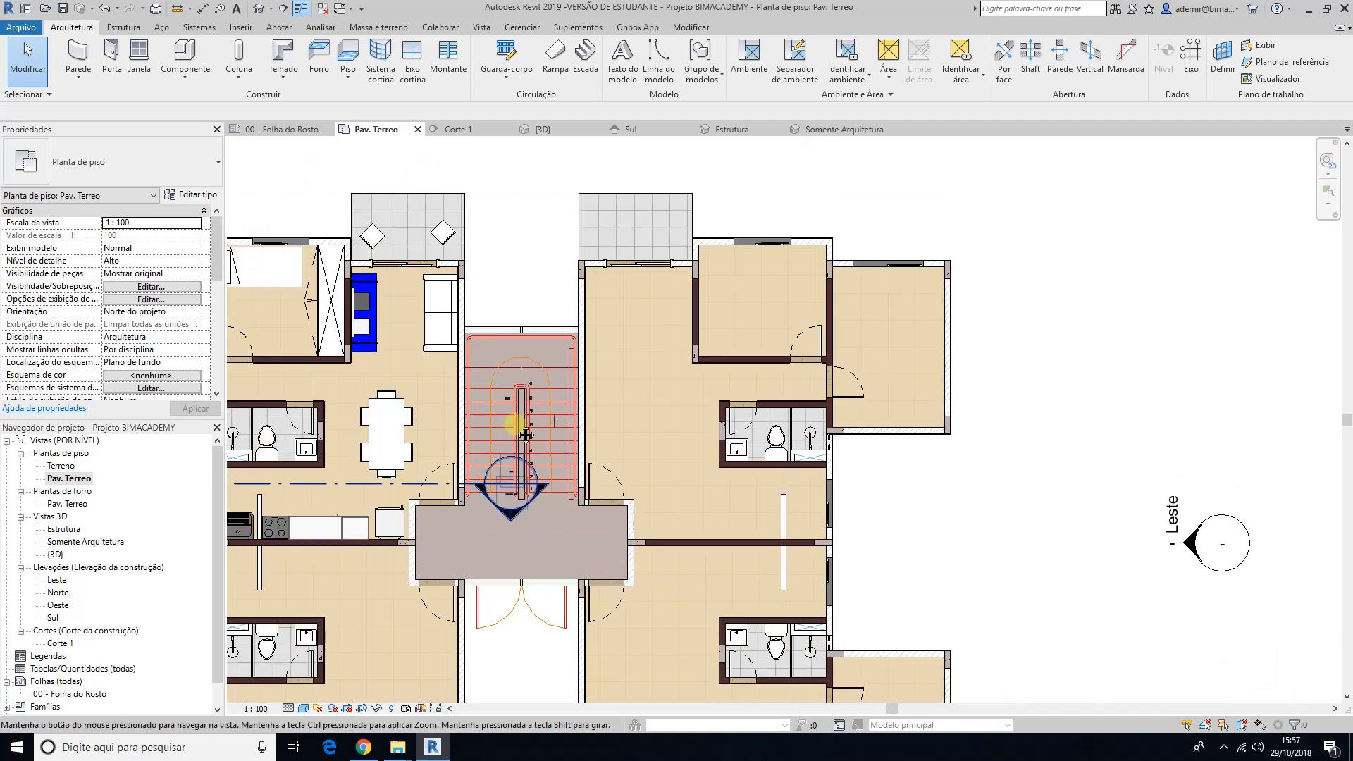
{"action": "scroll", "coordinate": [465, 416], "scroll_direction": "up", "scroll_amount": 5}
{"action": "scroll", "coordinate": [457, 462], "scroll_direction": "up", "scroll_amount": 2}
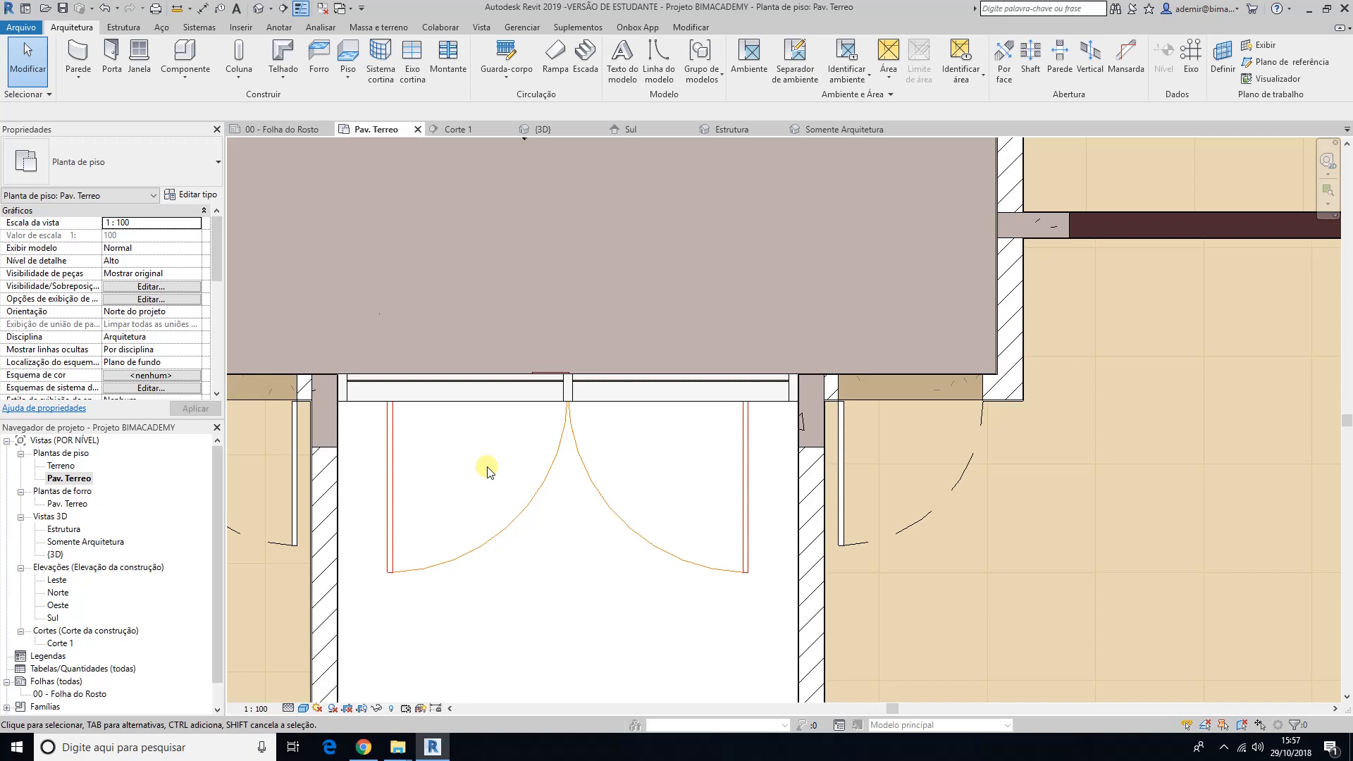
{"action": "scroll", "coordinate": [486, 470], "scroll_direction": "down", "scroll_amount": 3}
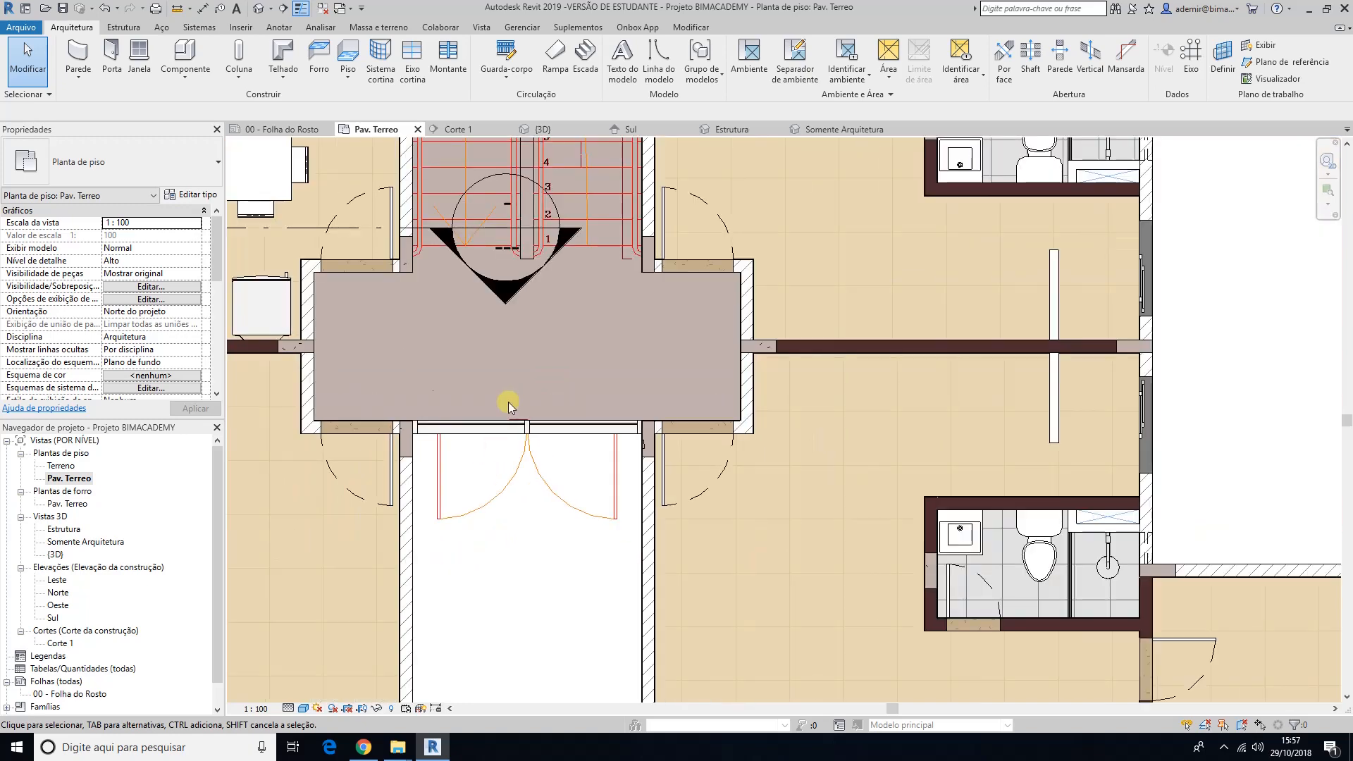
Step: Flip the orientation of the curtain wall at the south entrance so its exterior side faces out of the building, then deselect it
{"action": "middle_click_drag", "start_coordinate": [509, 401], "coordinate": [463, 544]}
{"action": "scroll", "coordinate": [477, 390], "scroll_direction": "down", "scroll_amount": 1}
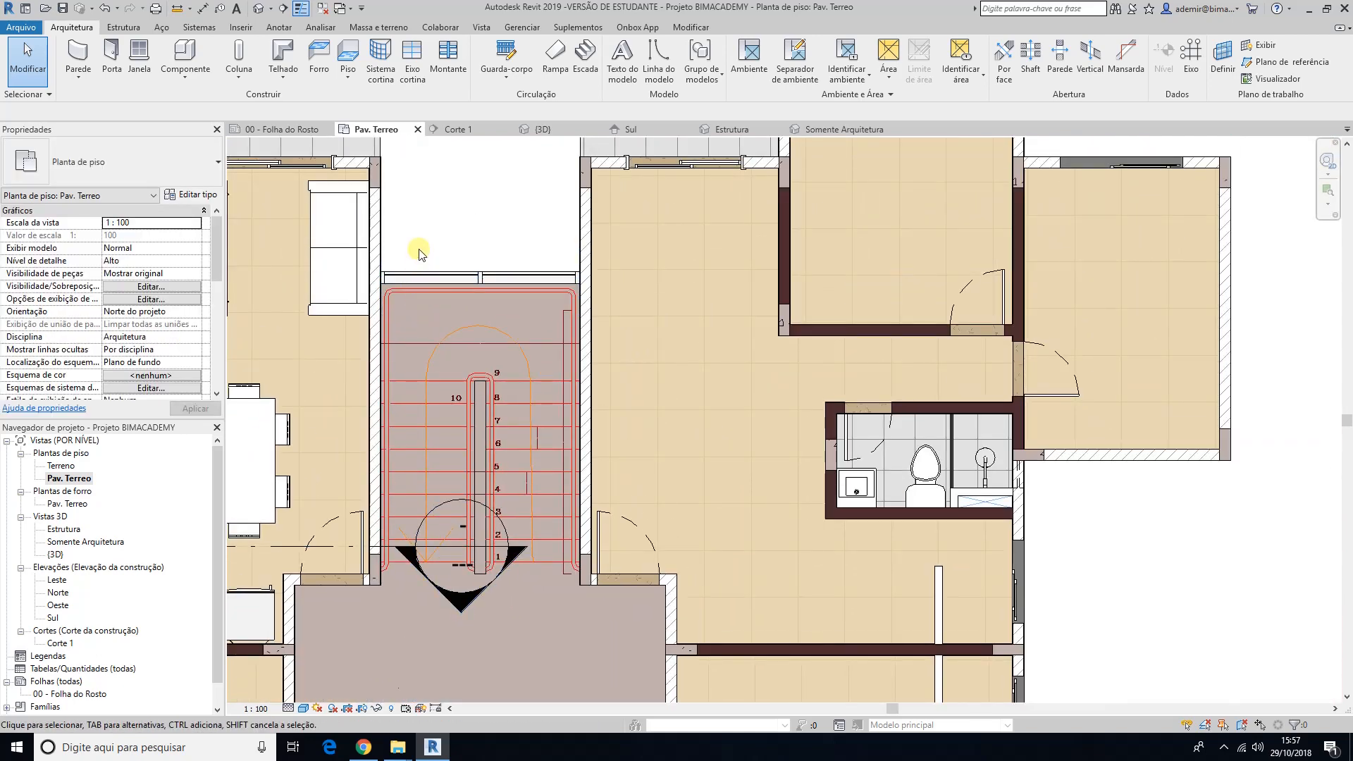
{"action": "scroll", "coordinate": [420, 297], "scroll_direction": "down", "scroll_amount": 1}
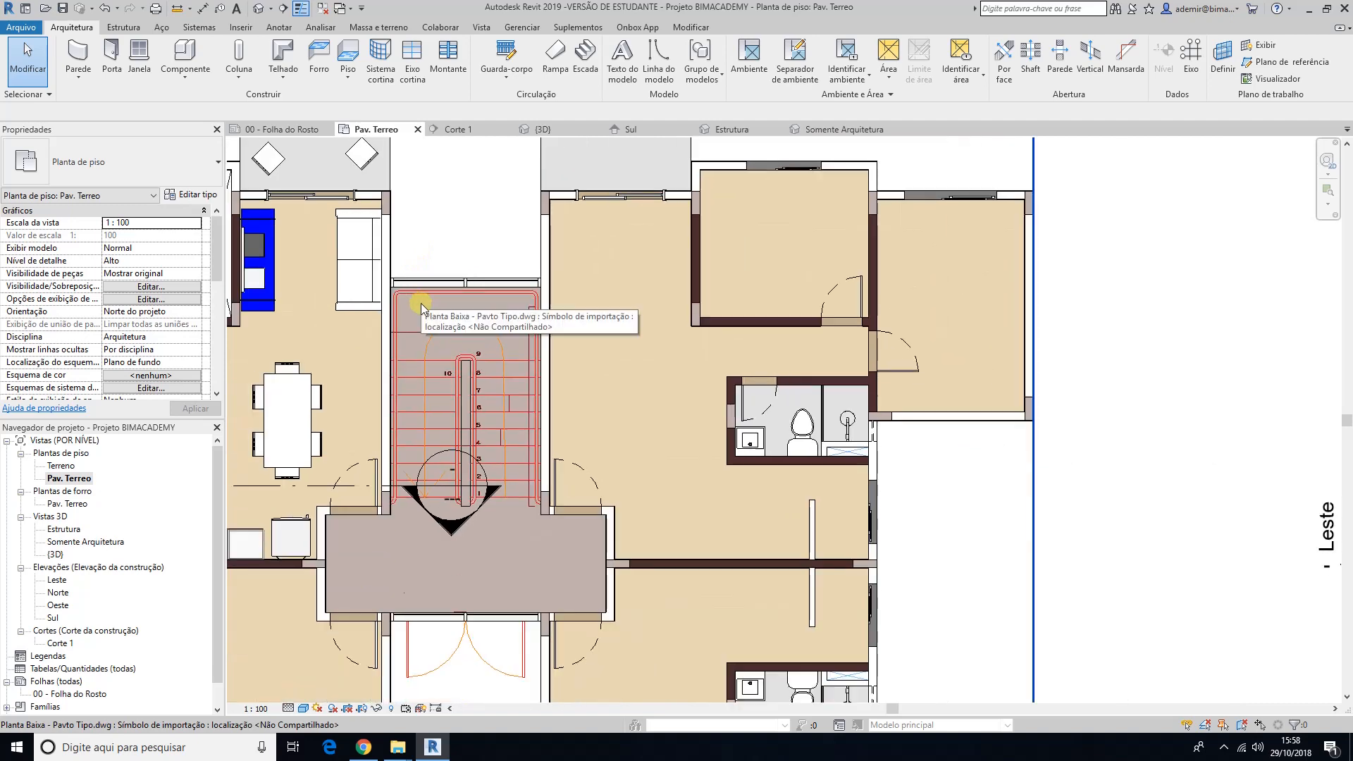
{"action": "middle_click_drag", "start_coordinate": [449, 357], "coordinate": [423, 239]}
{"action": "scroll", "coordinate": [461, 541], "scroll_direction": "up", "scroll_amount": 6}
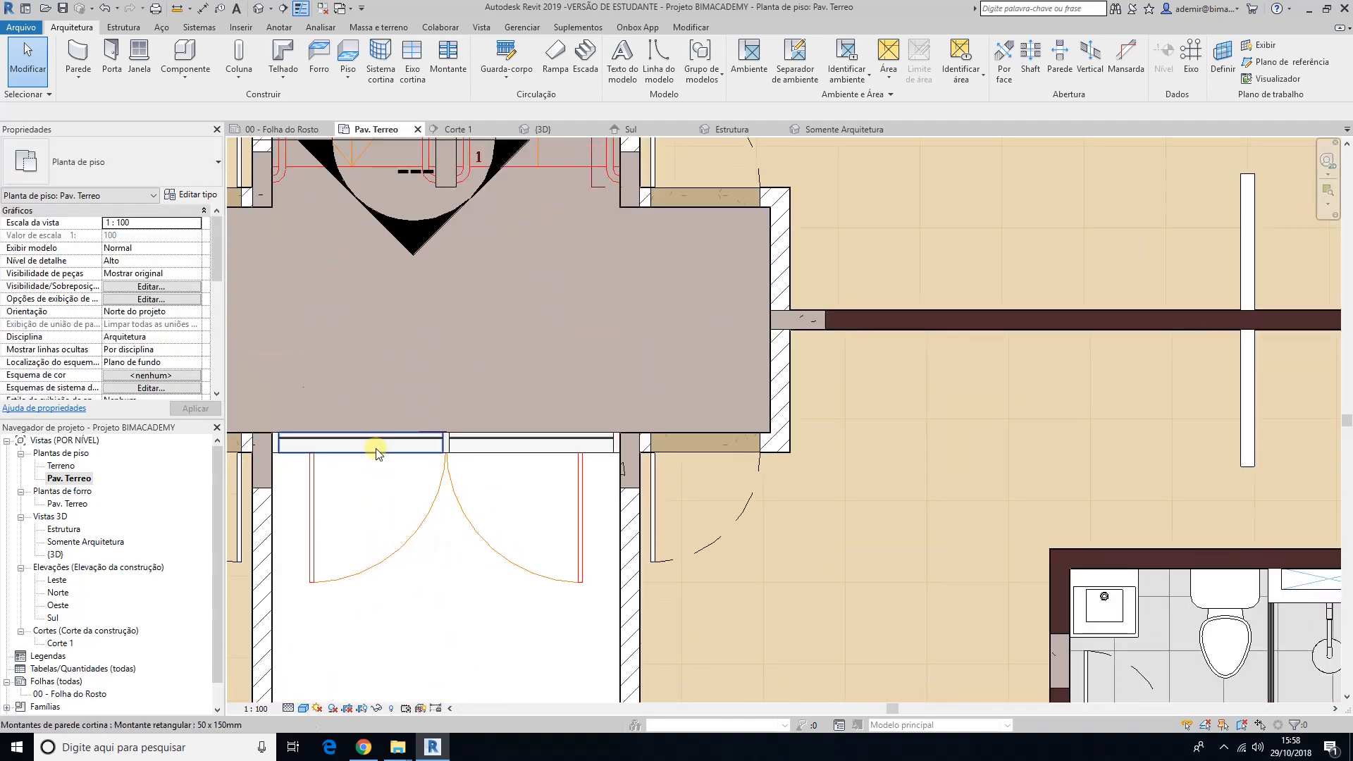
{"action": "middle_click_drag", "start_coordinate": [395, 493], "coordinate": [526, 474]}
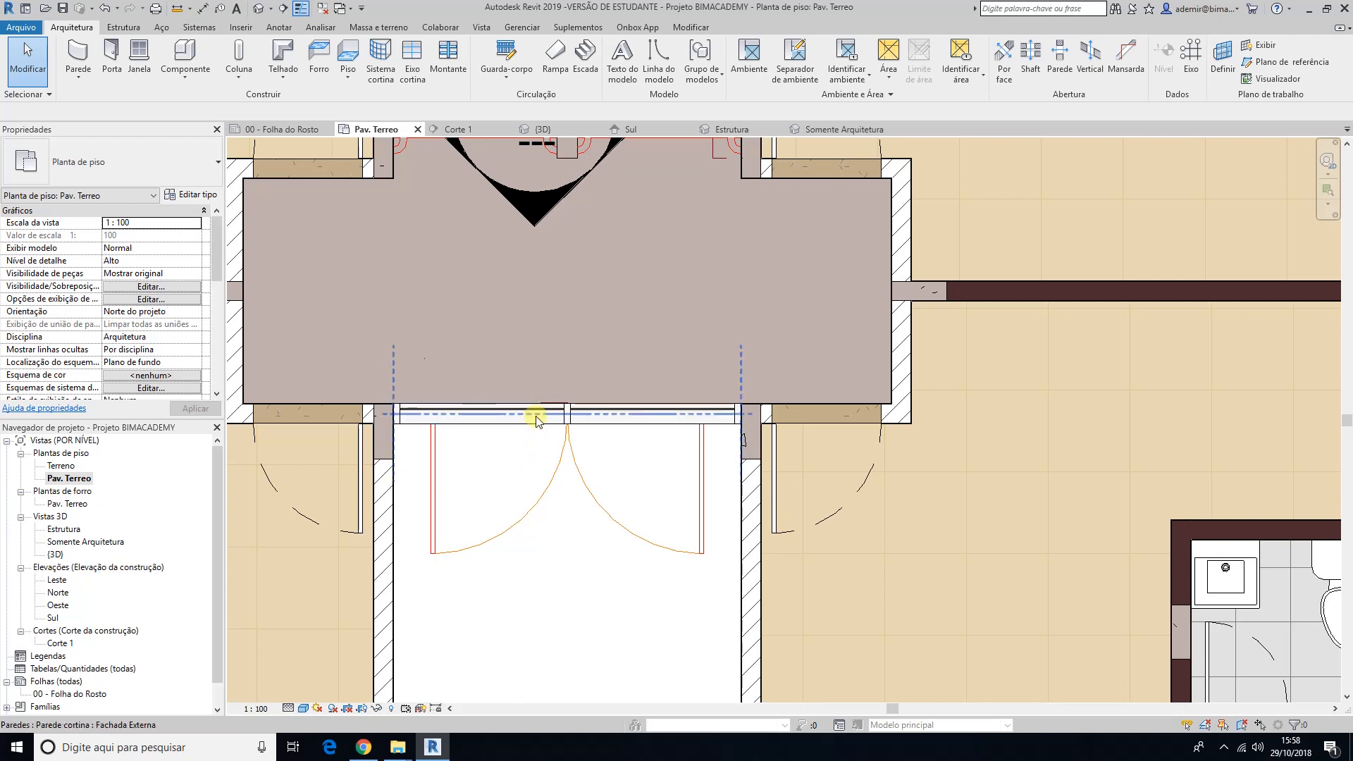
{"action": "left_click", "coordinate": [535, 417]}
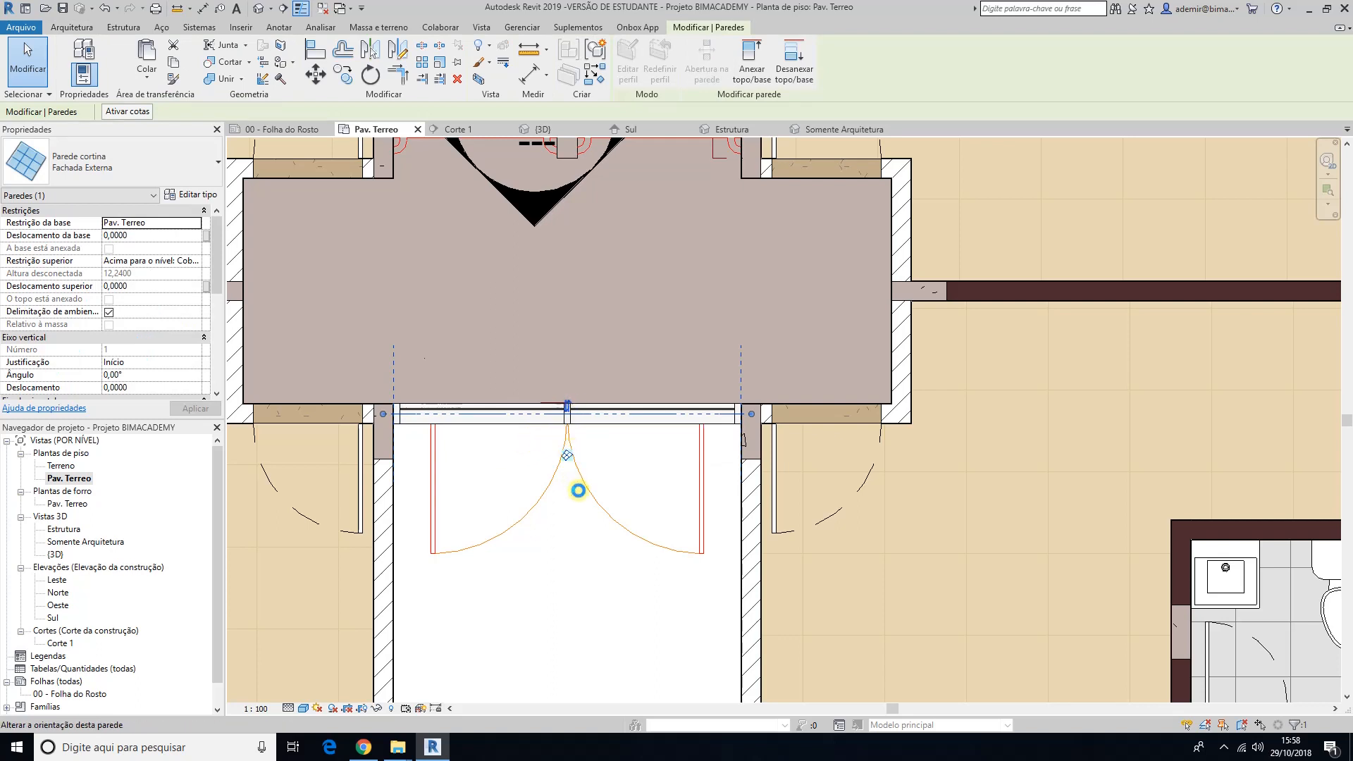
{"action": "left_click", "coordinate": [566, 427]}
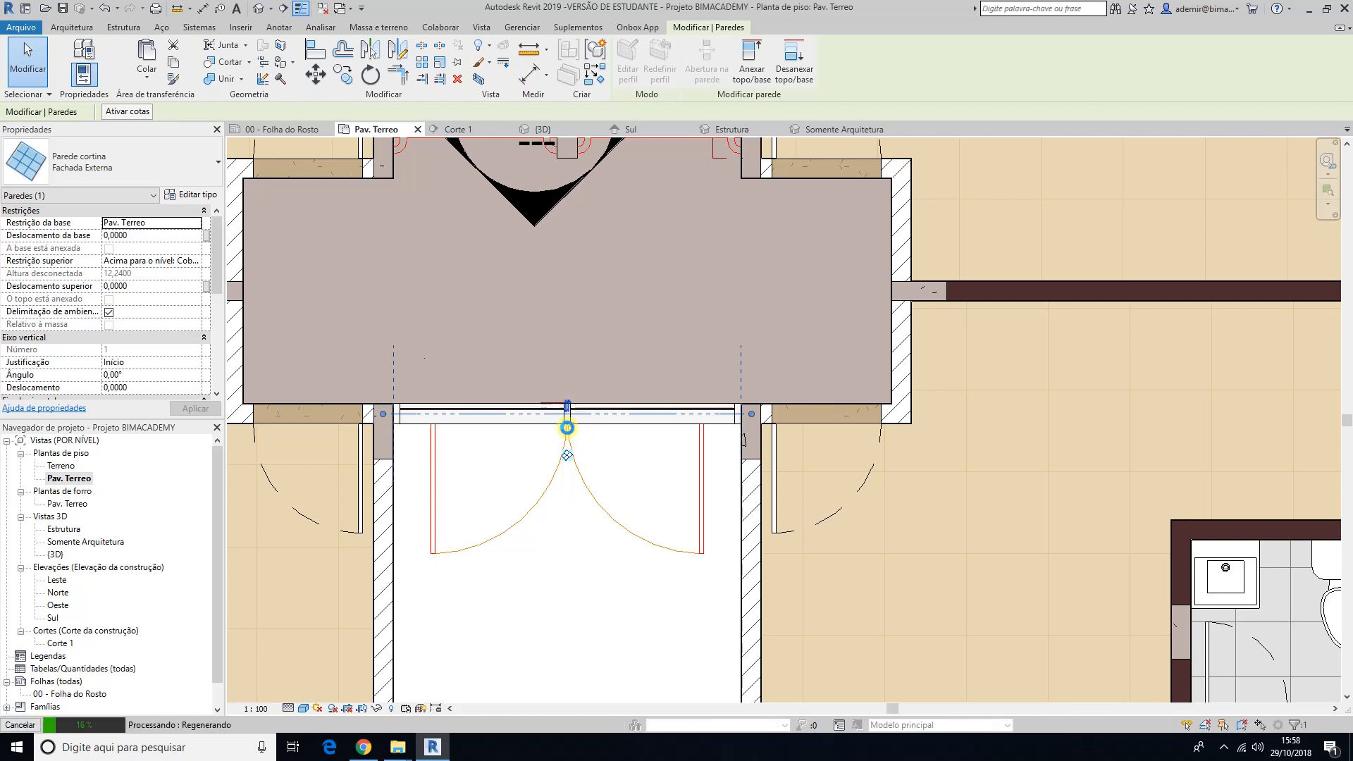
{"action": "left_click", "coordinate": [583, 525]}
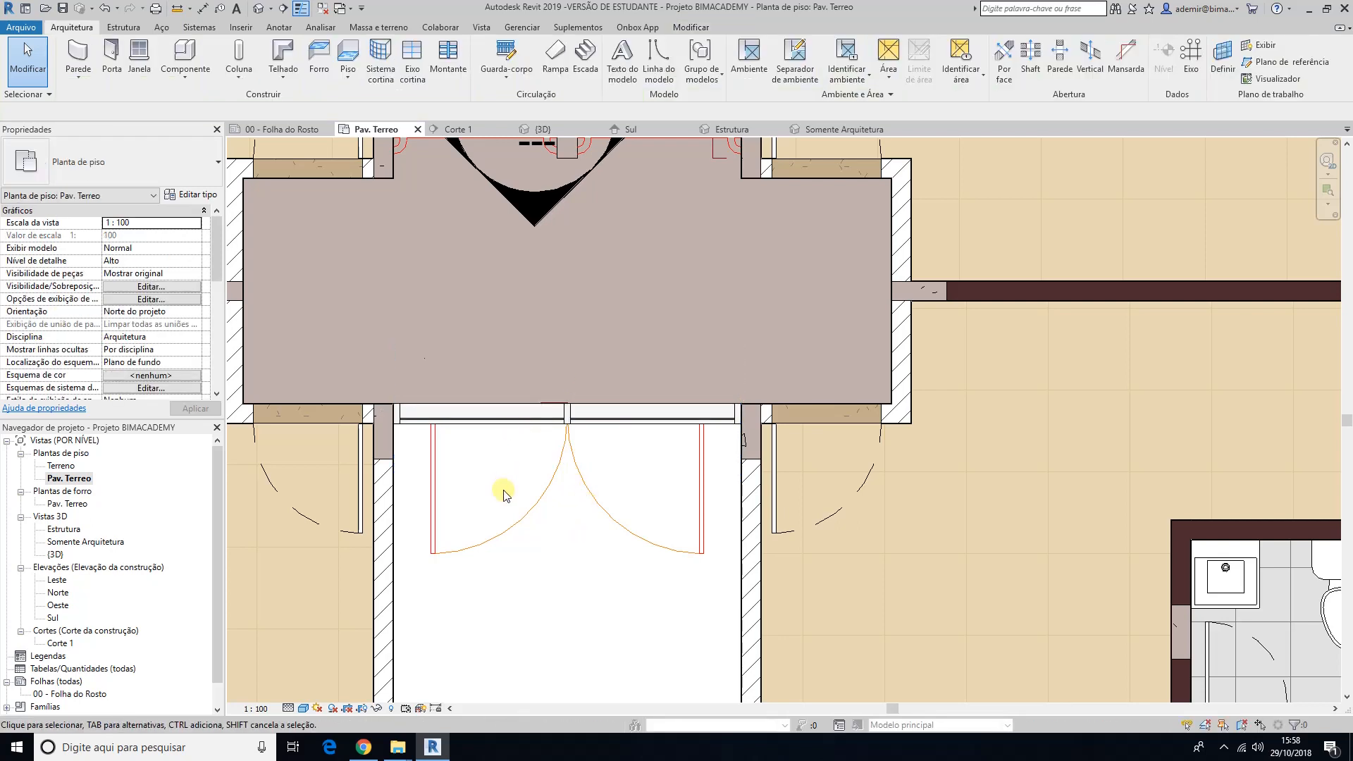
Step: Examine the flipped entrance curtain wall together with the staircase area in the floor plan, and in the 3D view from the front
{"action": "scroll", "coordinate": [507, 492], "scroll_direction": "down", "scroll_amount": 2}
{"action": "middle_click_drag", "start_coordinate": [546, 612], "coordinate": [541, 653]}
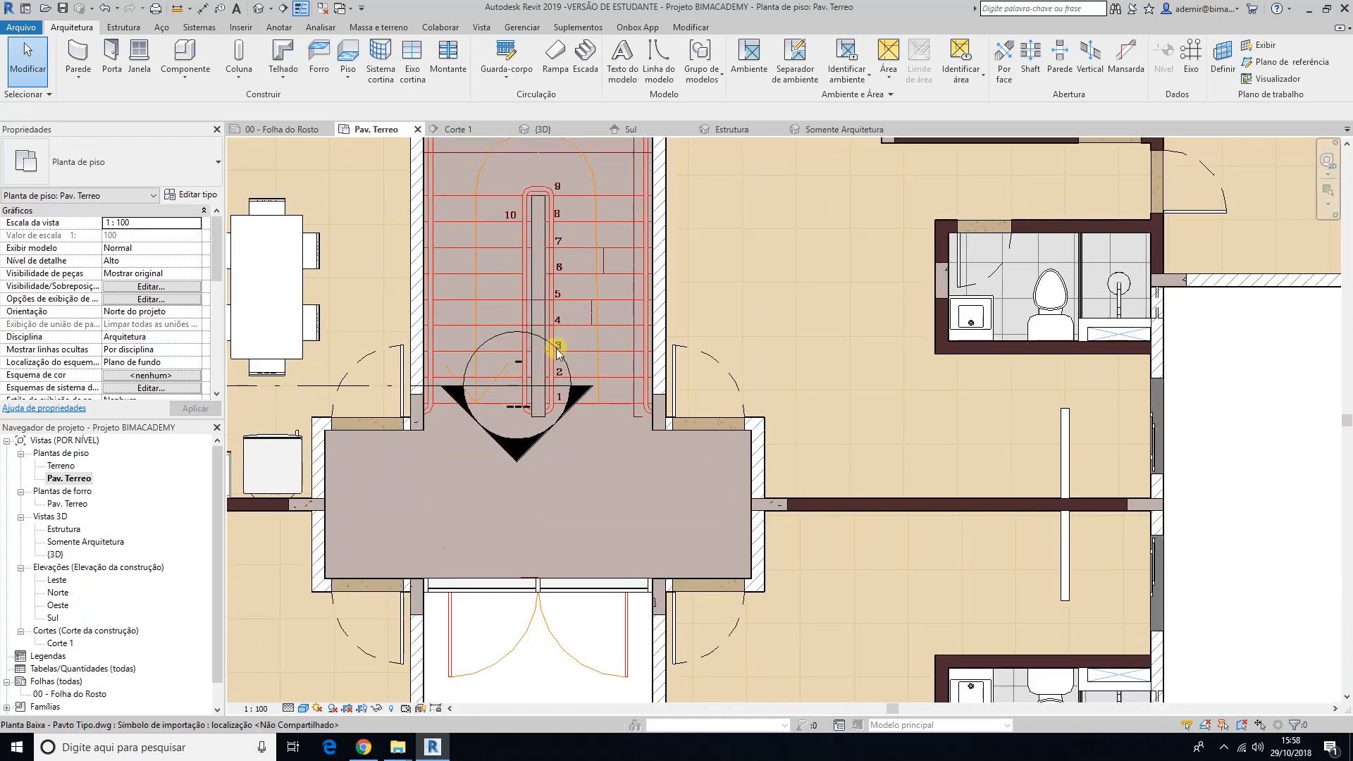
{"action": "middle_click_drag", "start_coordinate": [556, 339], "coordinate": [528, 479]}
{"action": "scroll", "coordinate": [518, 211], "scroll_direction": "down", "scroll_amount": 2}
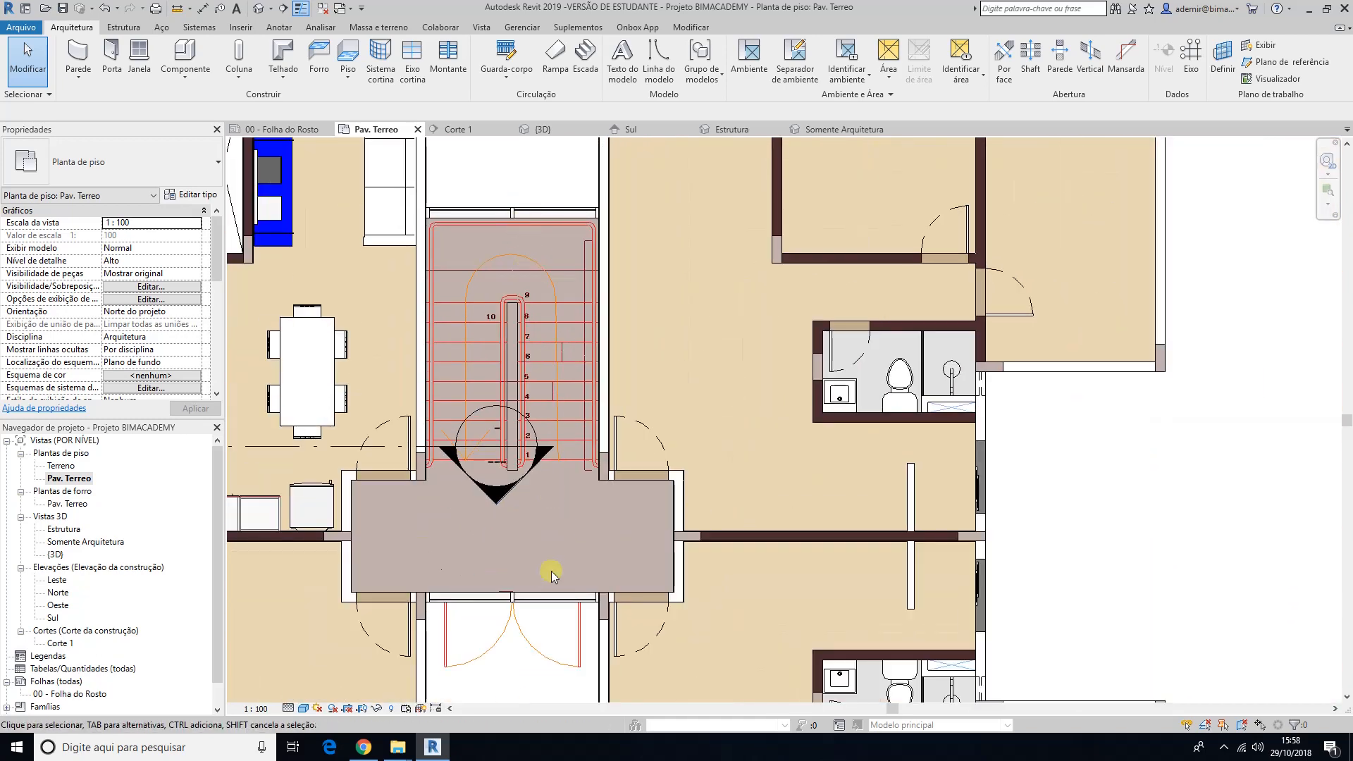
{"action": "left_click", "coordinate": [260, 14]}
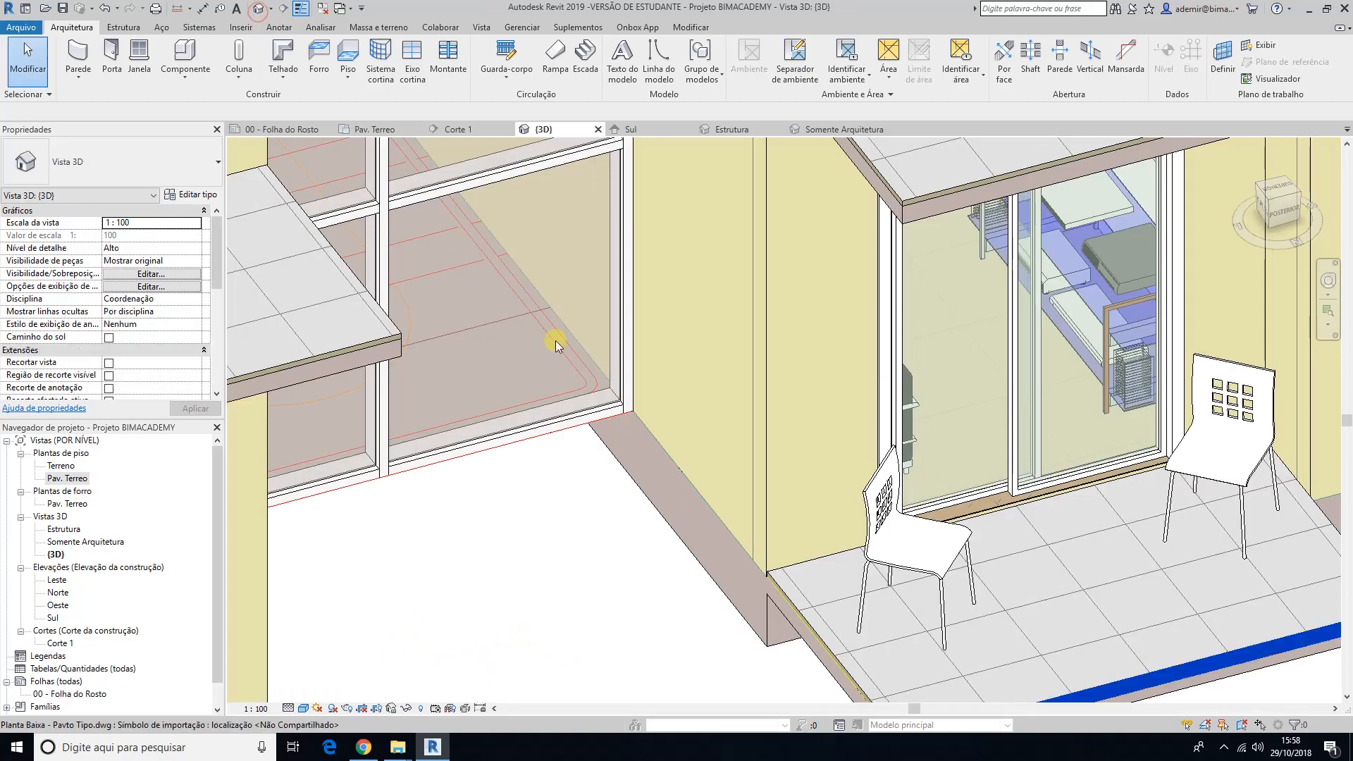
{"action": "scroll", "coordinate": [553, 338], "scroll_direction": "down", "scroll_amount": 3}
{"action": "mouse_move", "coordinate": [568, 429]}
{"action": "middle_mouse_down", "text": "shift"}
{"action": "mouse_move", "coordinate": [730, 462]}
{"action": "mouse_move", "coordinate": [1046, 467]}
{"action": "mouse_move", "coordinate": [688, 293]}
{"action": "mouse_move", "coordinate": [574, 468]}
{"action": "mouse_move", "coordinate": [565, 431]}
{"action": "middle_mouse_up", "text": "shift"}
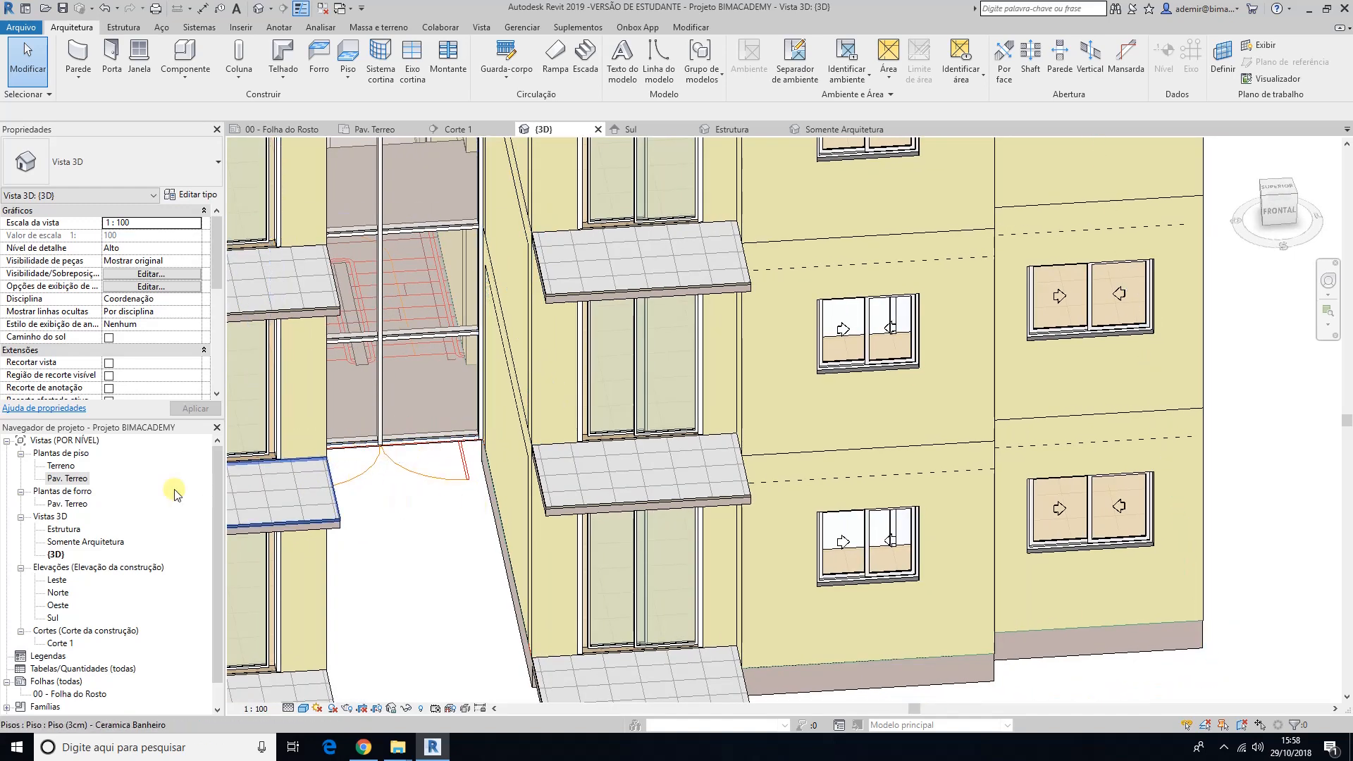
Step: Open the Pav. Terreo floor plan at the entrance, check the door type offered for placement, and leave door placement
{"action": "double_click", "coordinate": [78, 481]}
{"action": "middle_click_drag", "start_coordinate": [574, 601], "coordinate": [491, 562]}
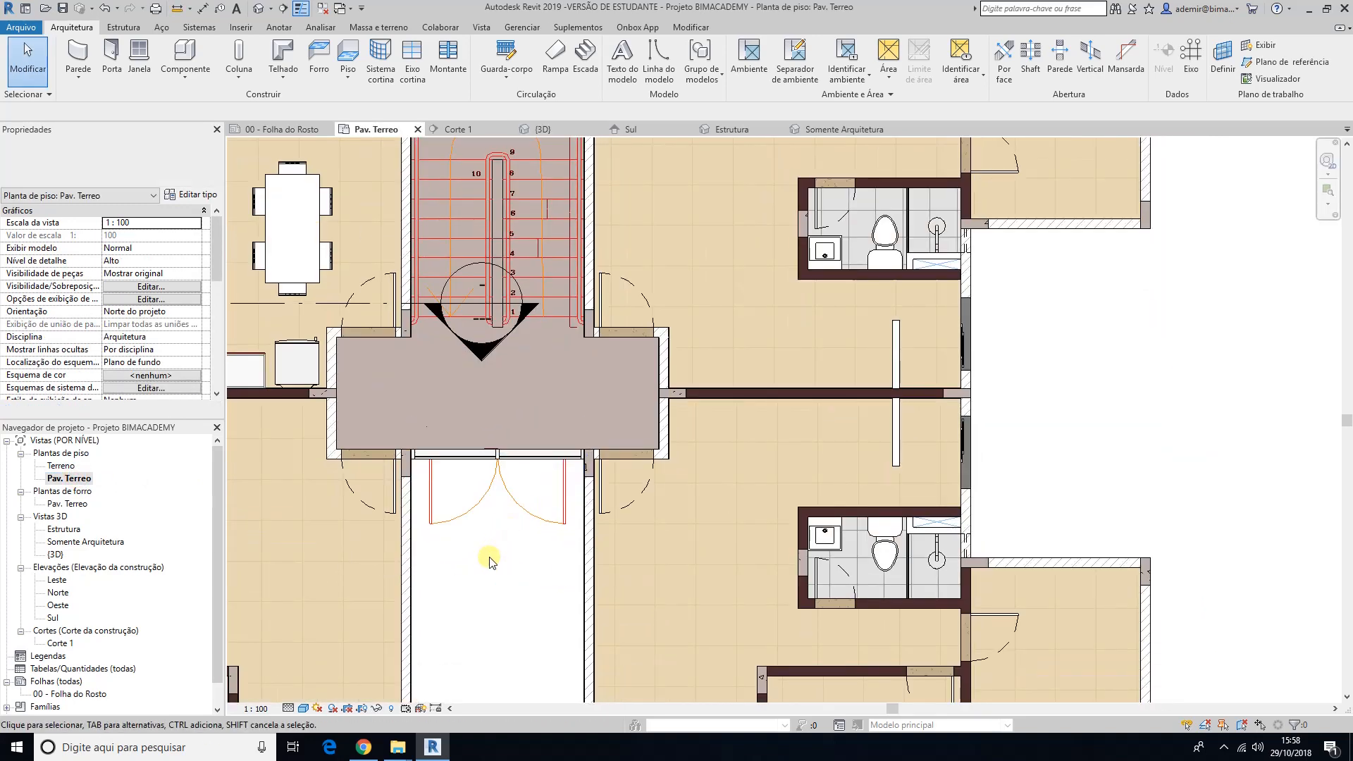
{"action": "left_click", "coordinate": [115, 54]}
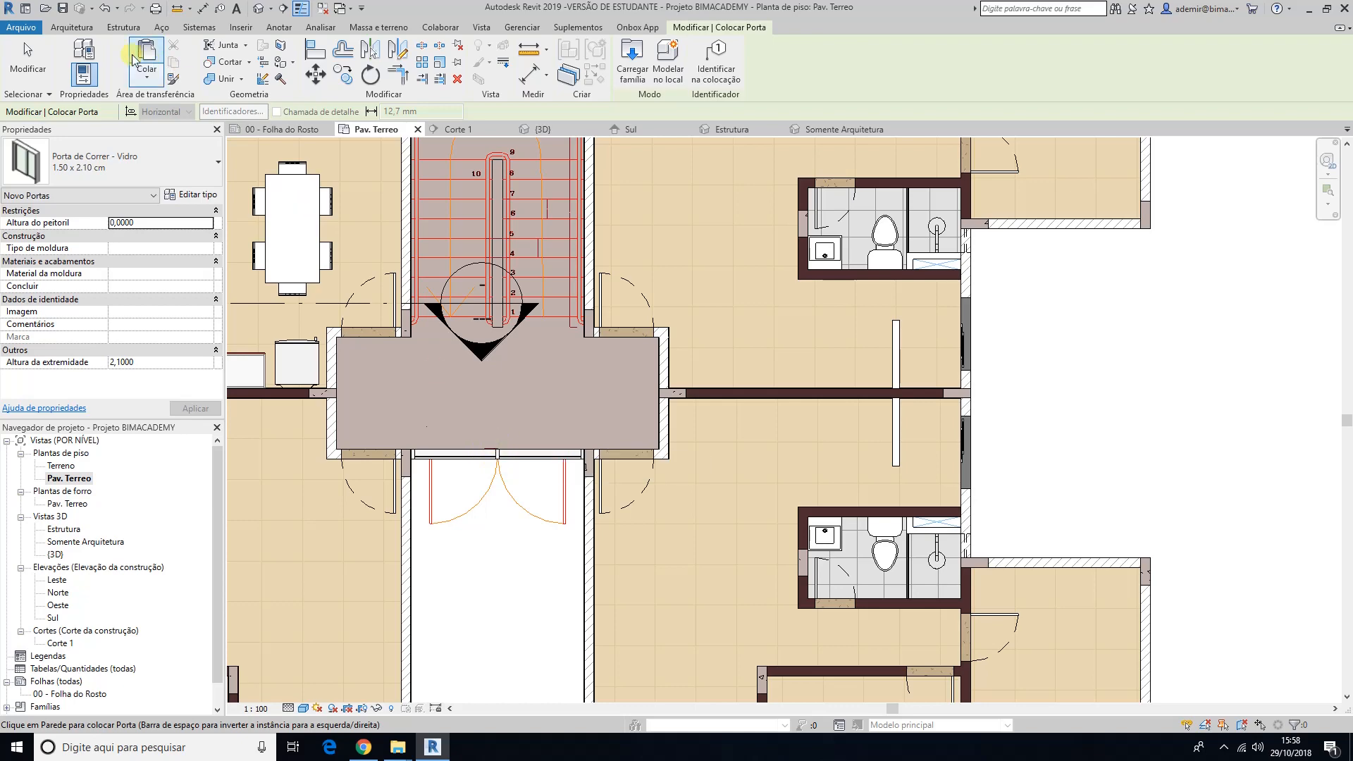
{"action": "key", "text": "Escape"}
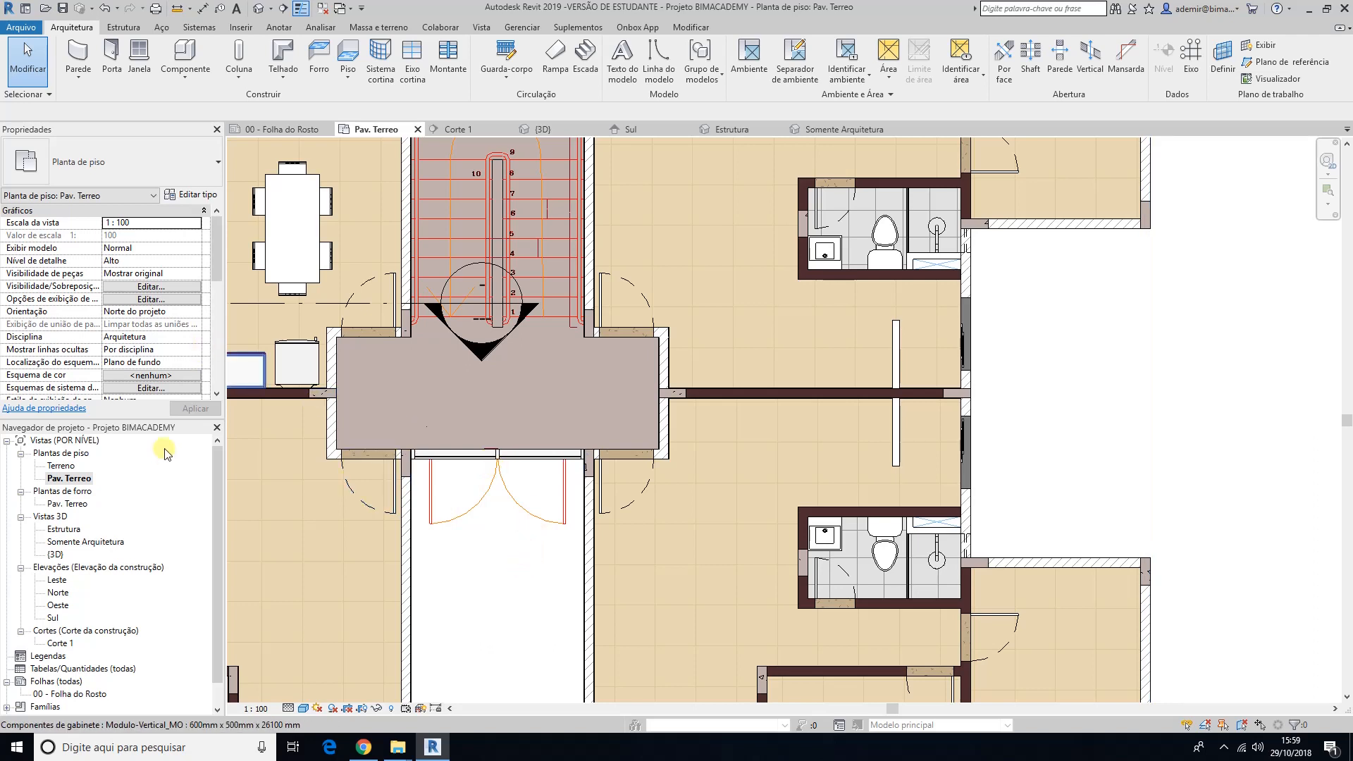
Step: List the door families loaded in the project, collapsing their individual types to compare the curtain wall door families
{"action": "scroll", "coordinate": [159, 479], "scroll_direction": "down", "scroll_amount": 1}
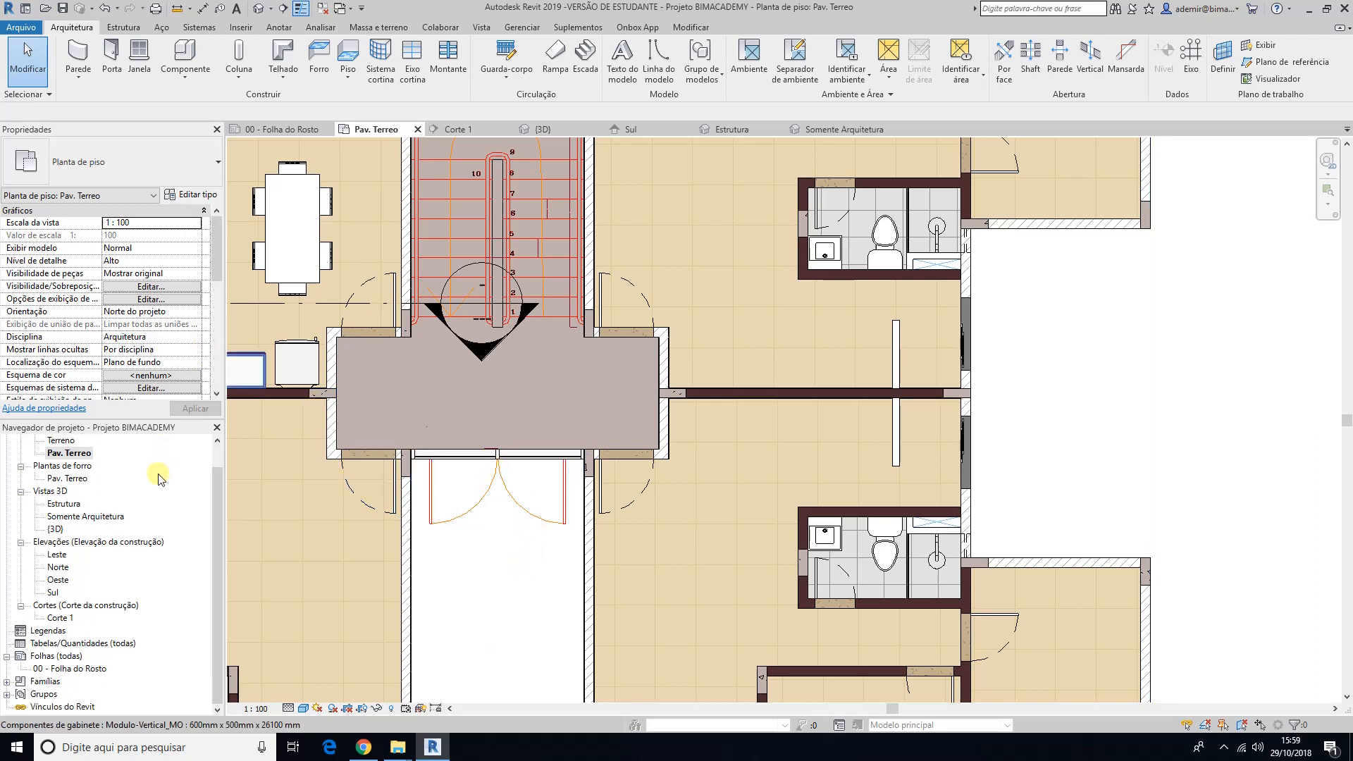
{"action": "left_click", "coordinate": [7, 682]}
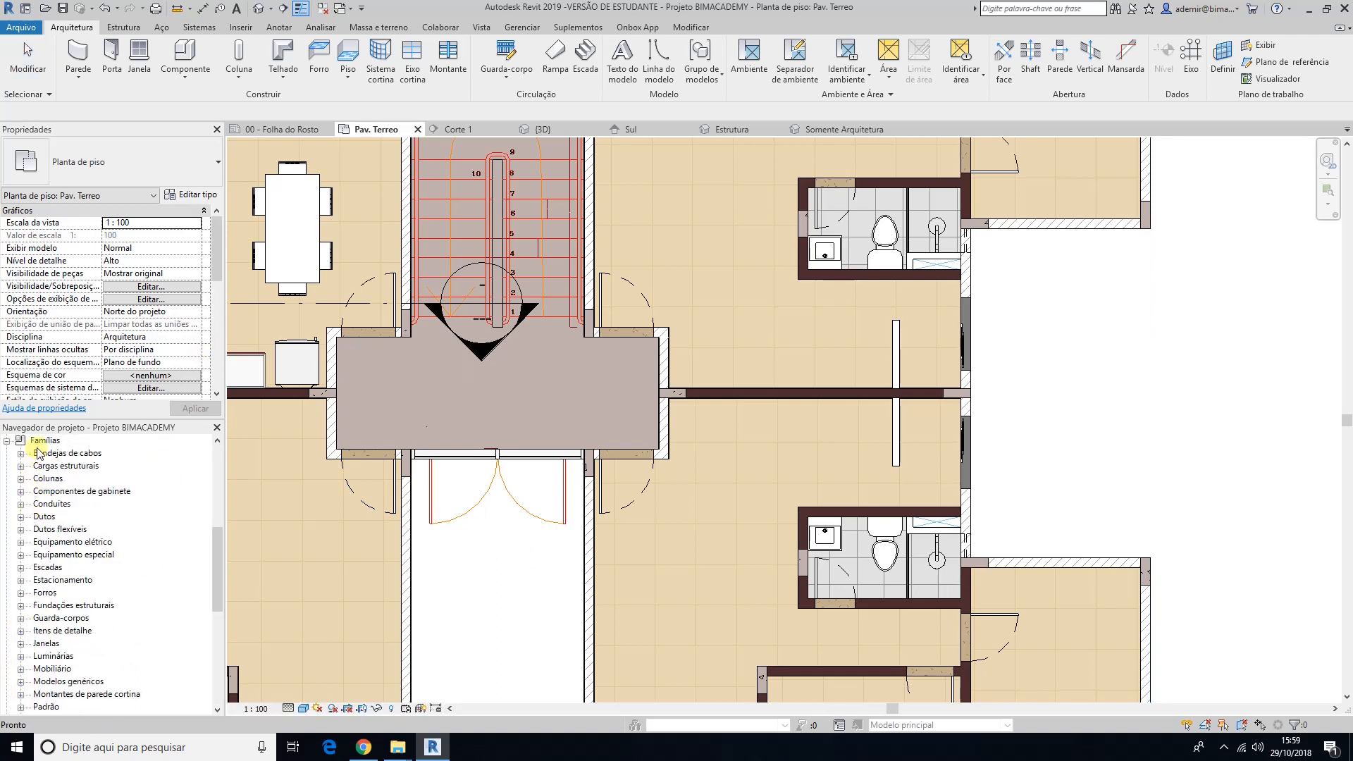
{"action": "scroll", "coordinate": [53, 470], "scroll_direction": "down", "scroll_amount": 7}
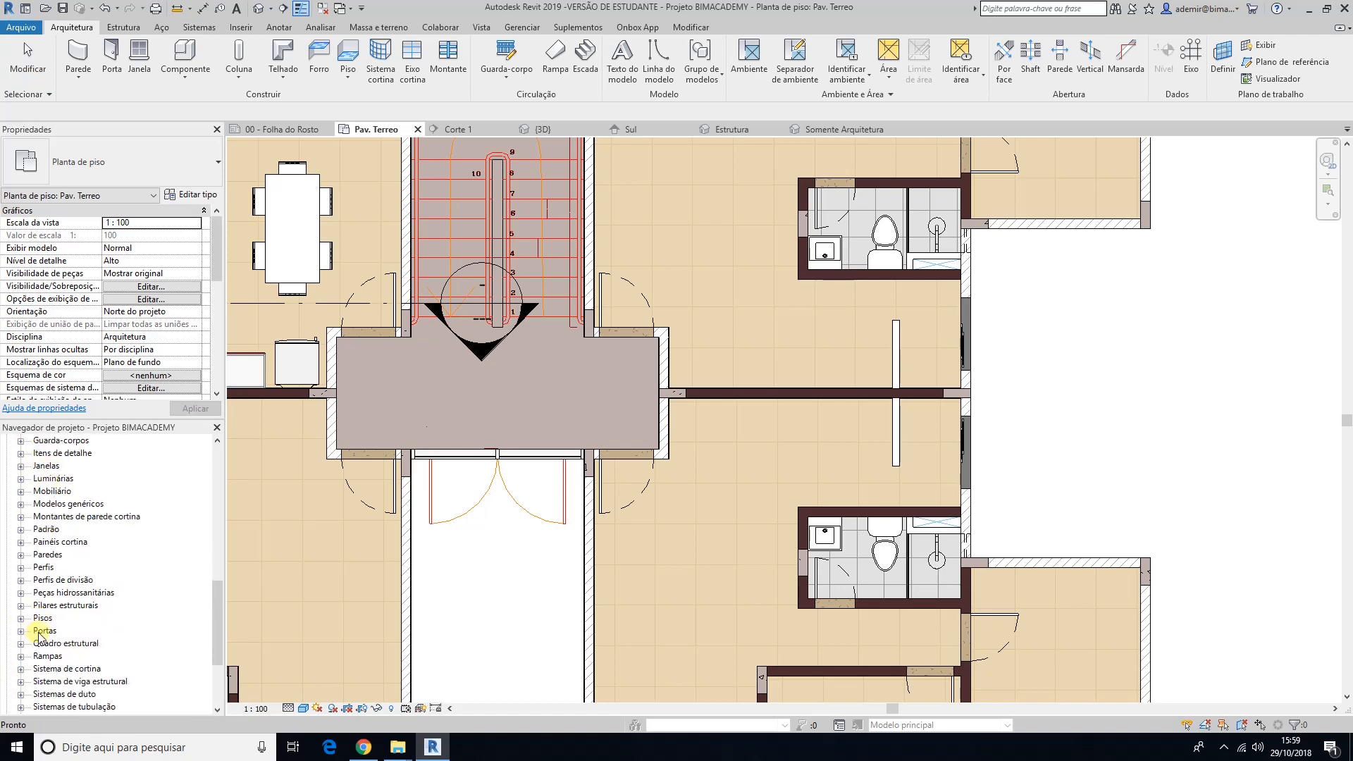
{"action": "left_click", "coordinate": [20, 631]}
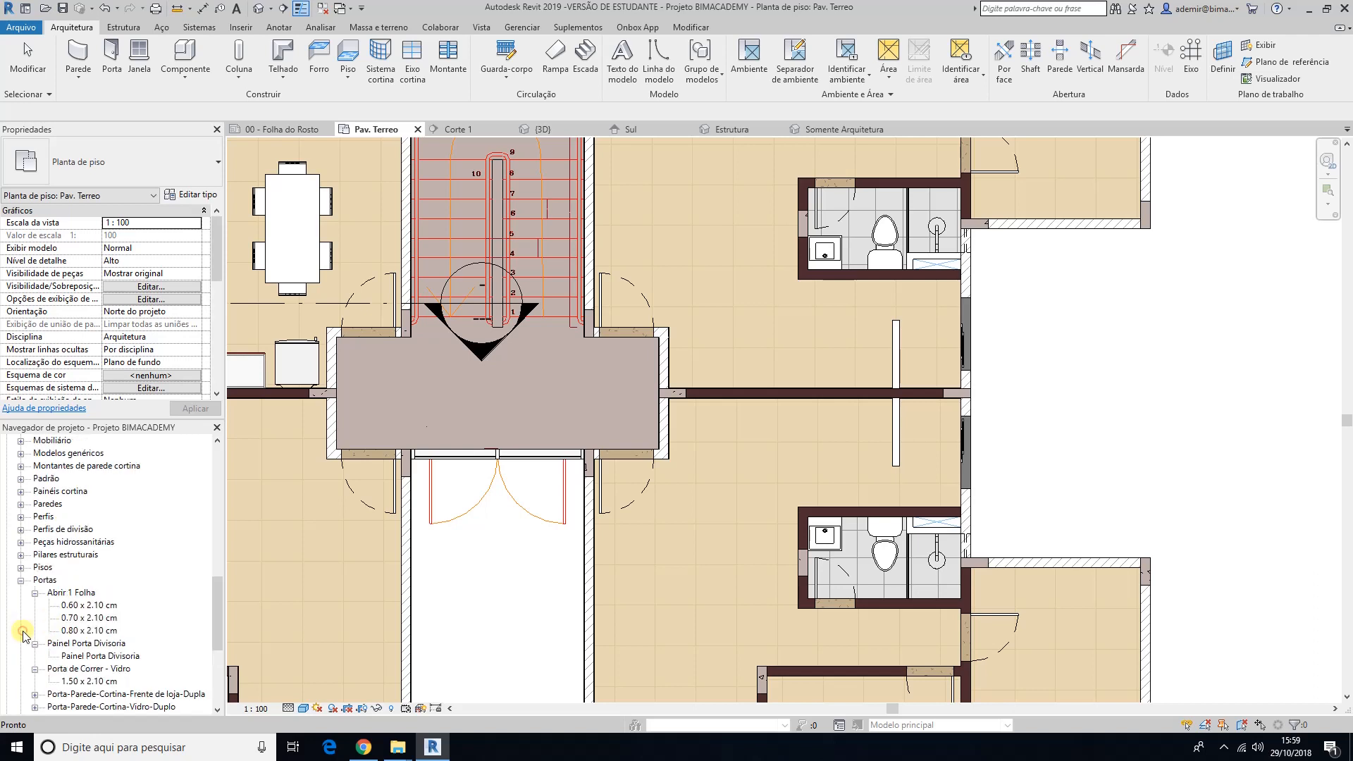
{"action": "left_click", "coordinate": [35, 592]}
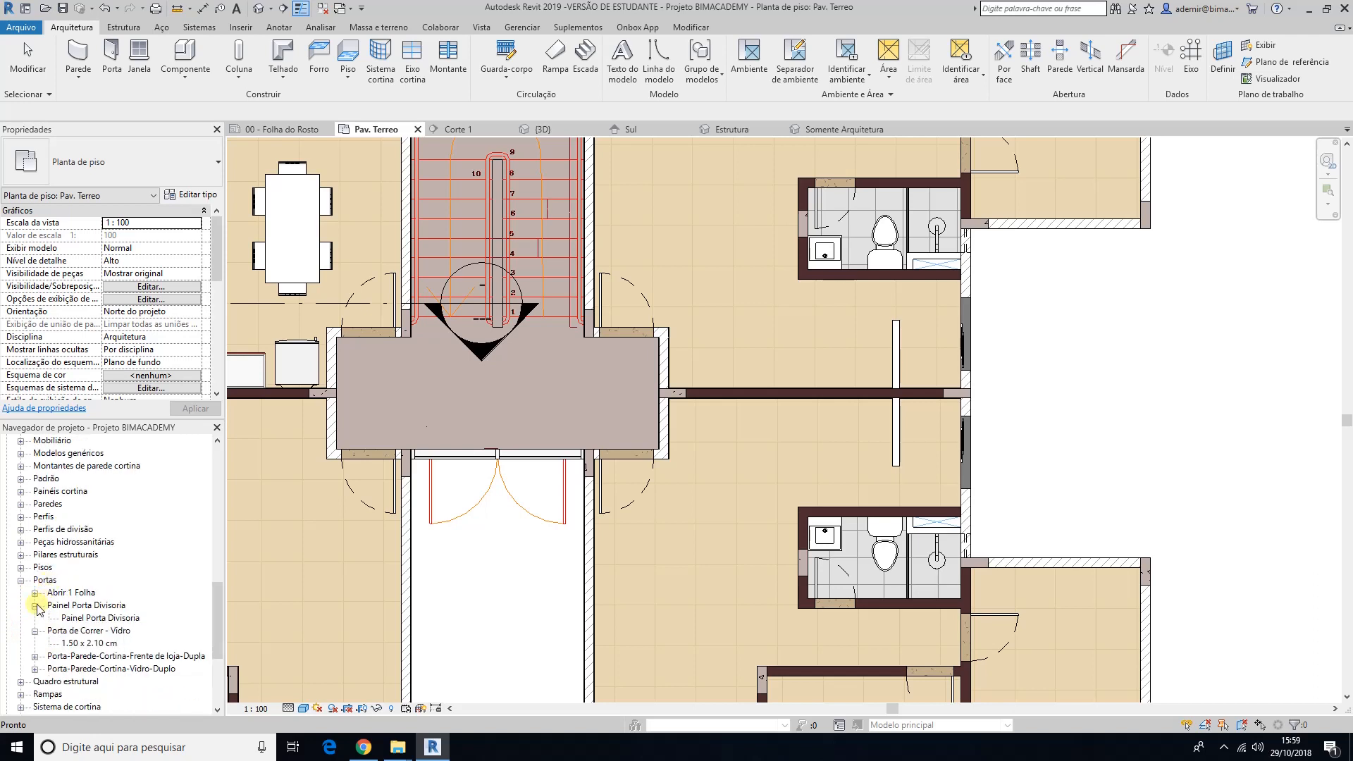
{"action": "left_click", "coordinate": [34, 605]}
{"action": "left_click", "coordinate": [35, 618]}
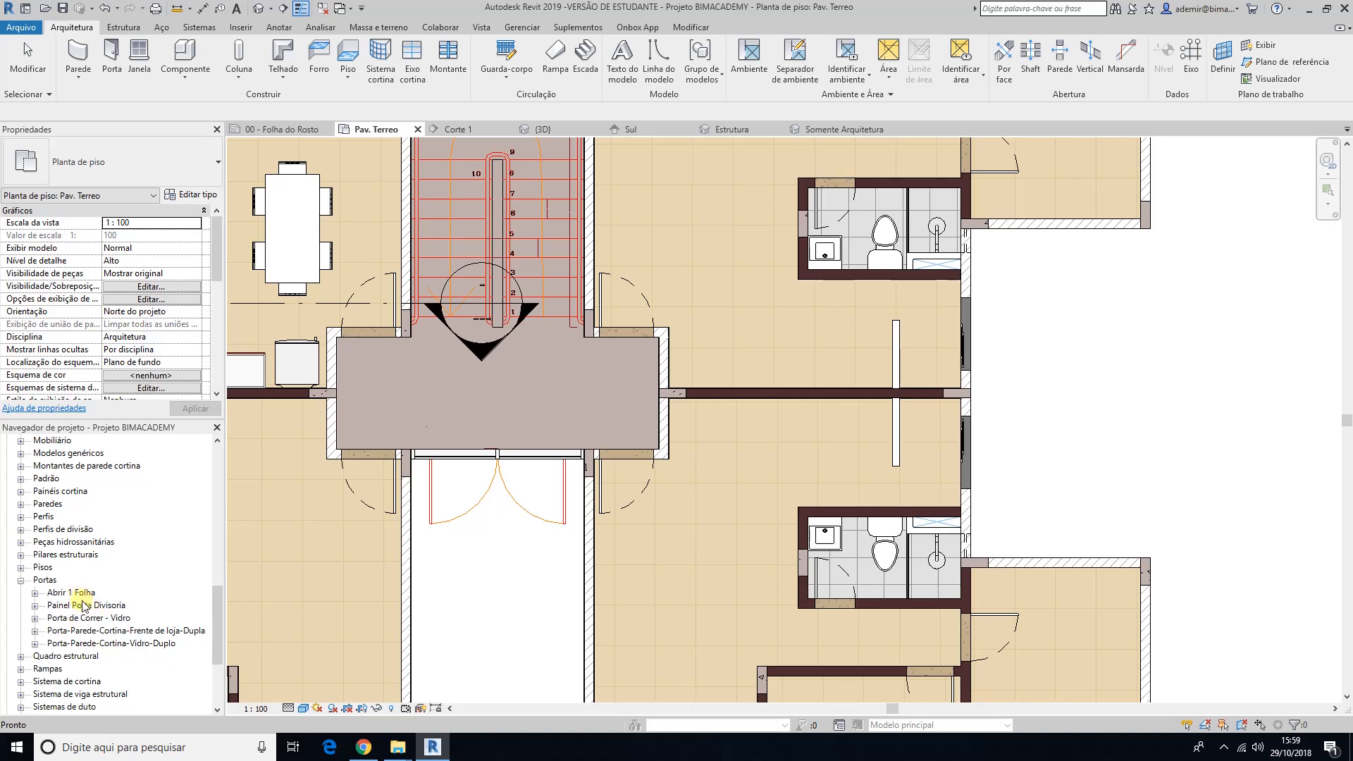
Step: Check which door families and types can be placed with the Door tool, then cancel the placement
{"action": "left_click", "coordinate": [109, 56]}
{"action": "left_click", "coordinate": [124, 148]}
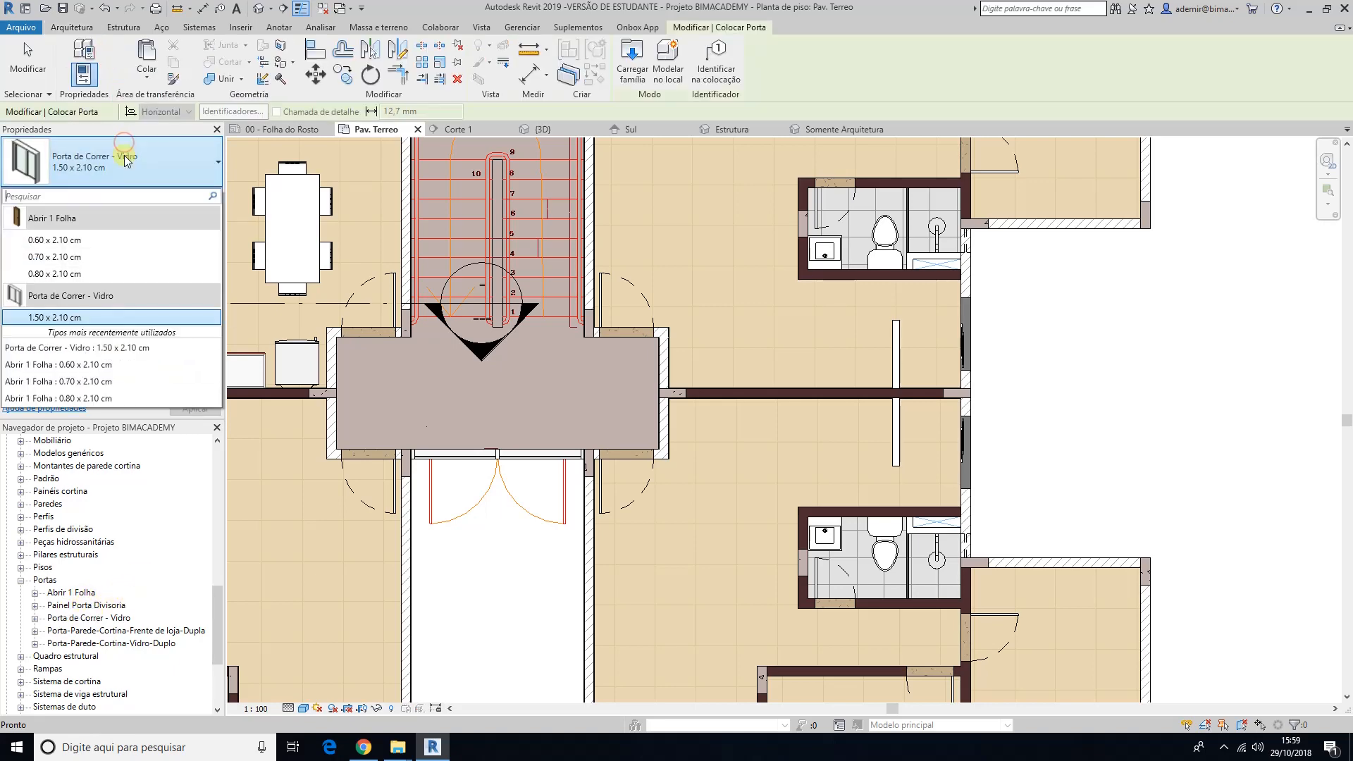
{"action": "left_click", "coordinate": [104, 299]}
{"action": "key", "text": "Escape"}
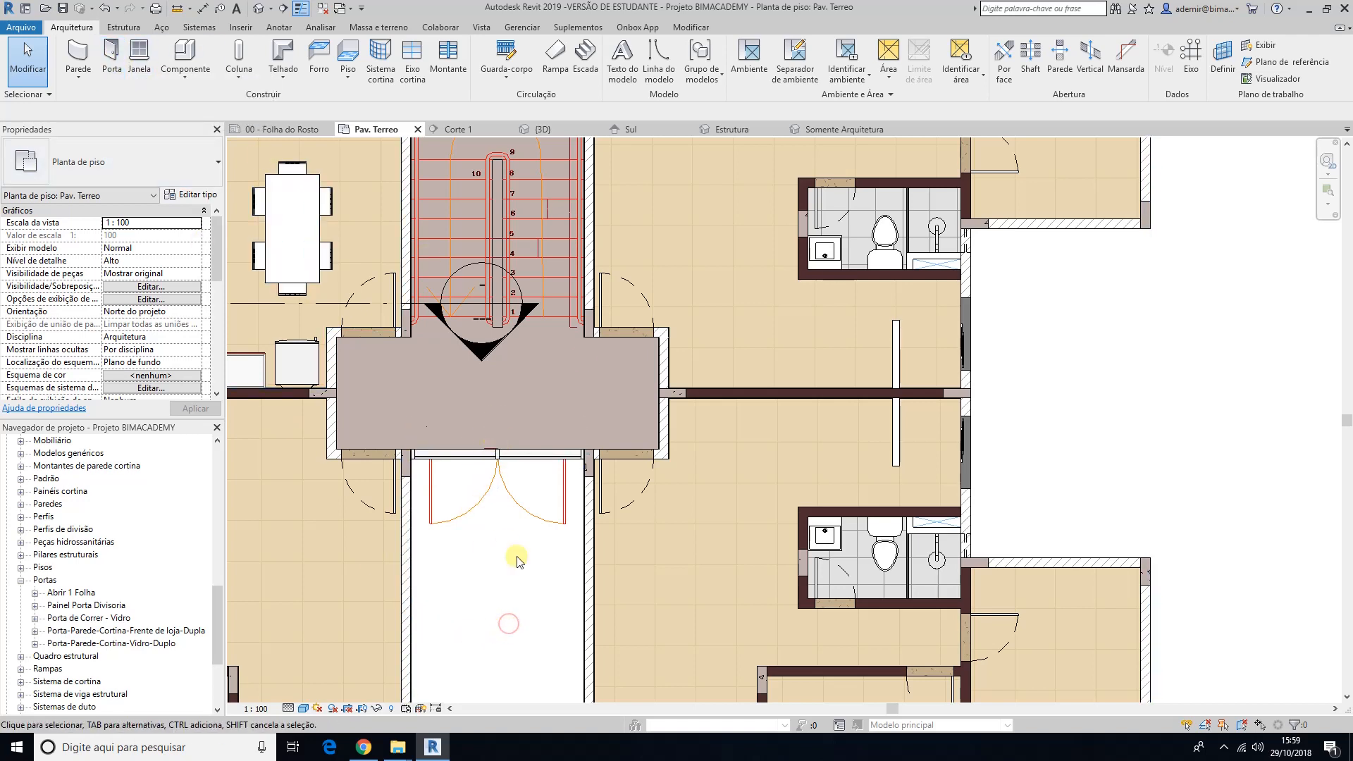
Step: Inspect the base of the entrance curtain wall in the 3D view, selecting the wall briefly to check its extent
{"action": "left_click", "coordinate": [554, 131]}
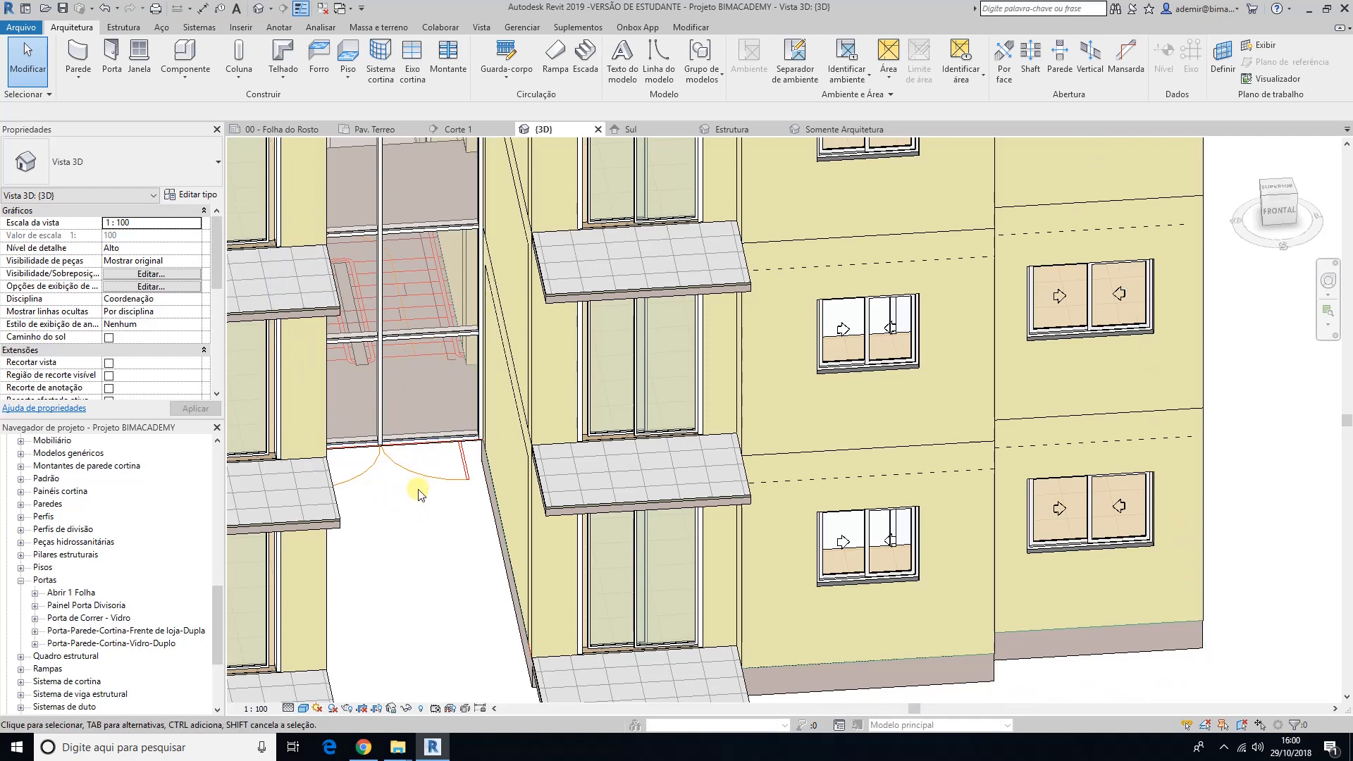
{"action": "scroll", "coordinate": [417, 493], "scroll_direction": "down", "scroll_amount": 3}
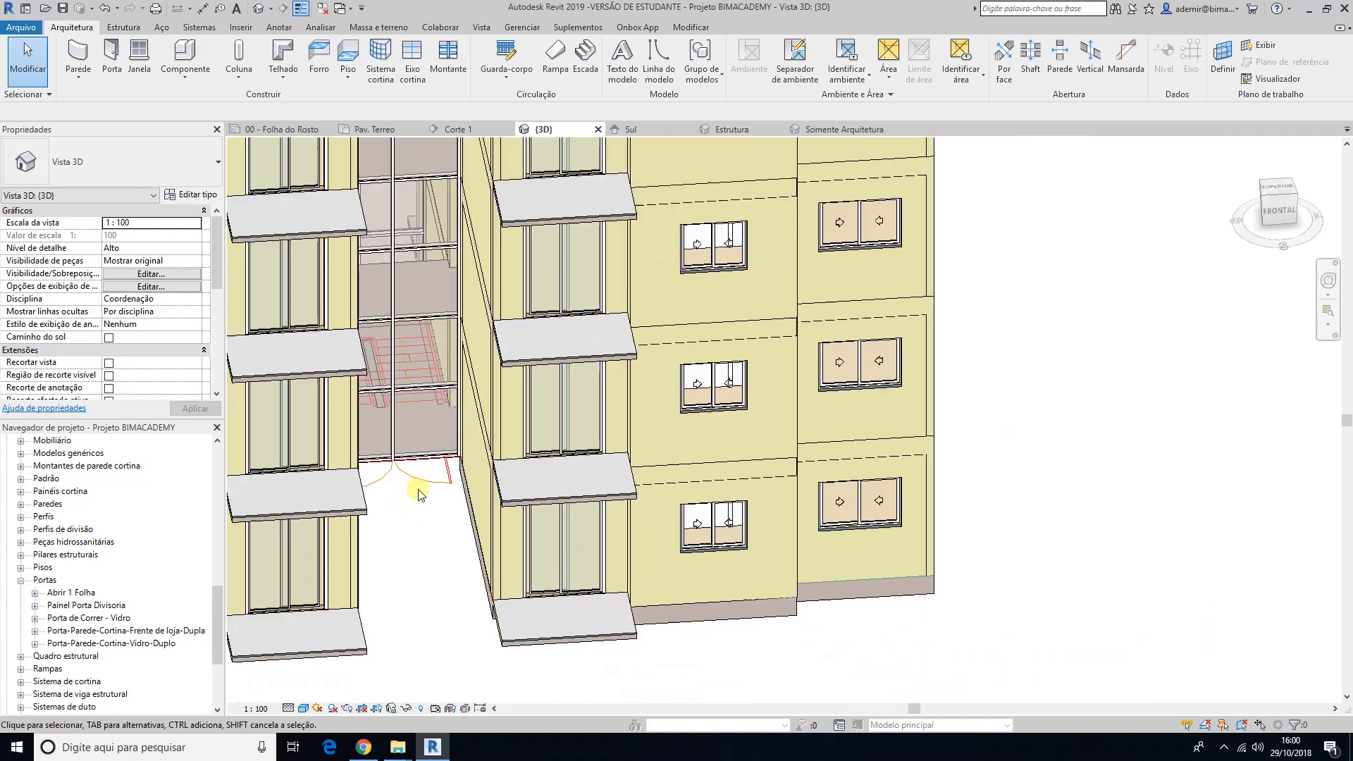
{"action": "middle_click_drag", "start_coordinate": [425, 534], "coordinate": [563, 565]}
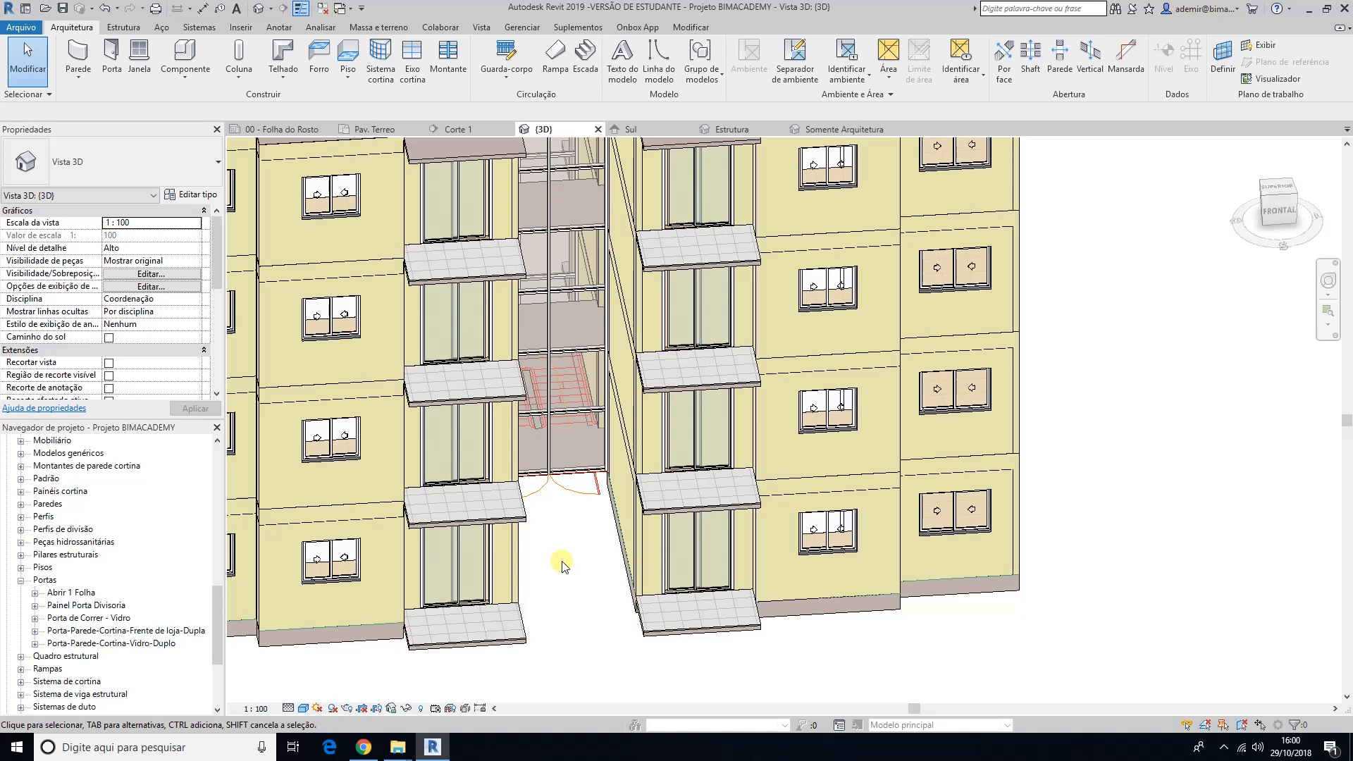
{"action": "middle_click_drag", "start_coordinate": [604, 557], "coordinate": [692, 562]}
{"action": "scroll", "coordinate": [597, 577], "scroll_direction": "up", "scroll_amount": 3}
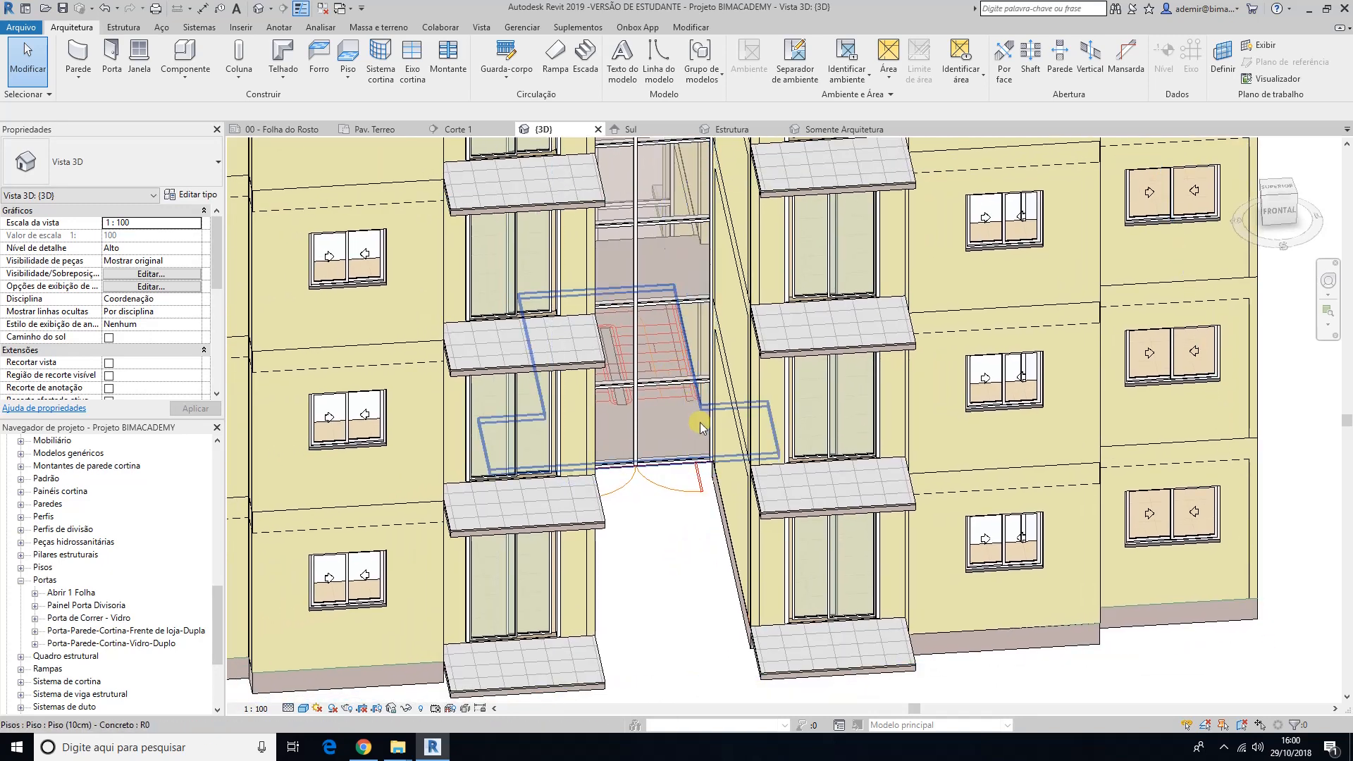
{"action": "left_click", "coordinate": [695, 459]}
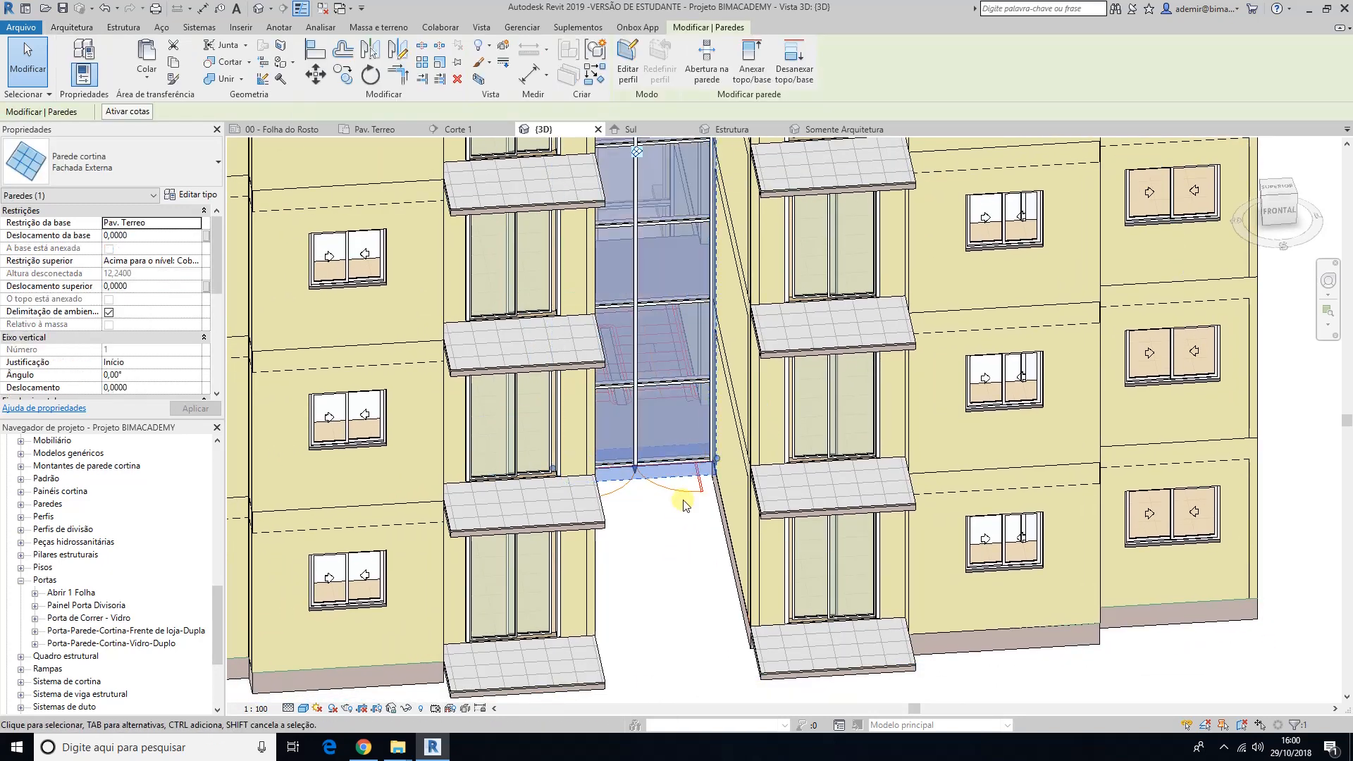
{"action": "left_click", "coordinate": [667, 553]}
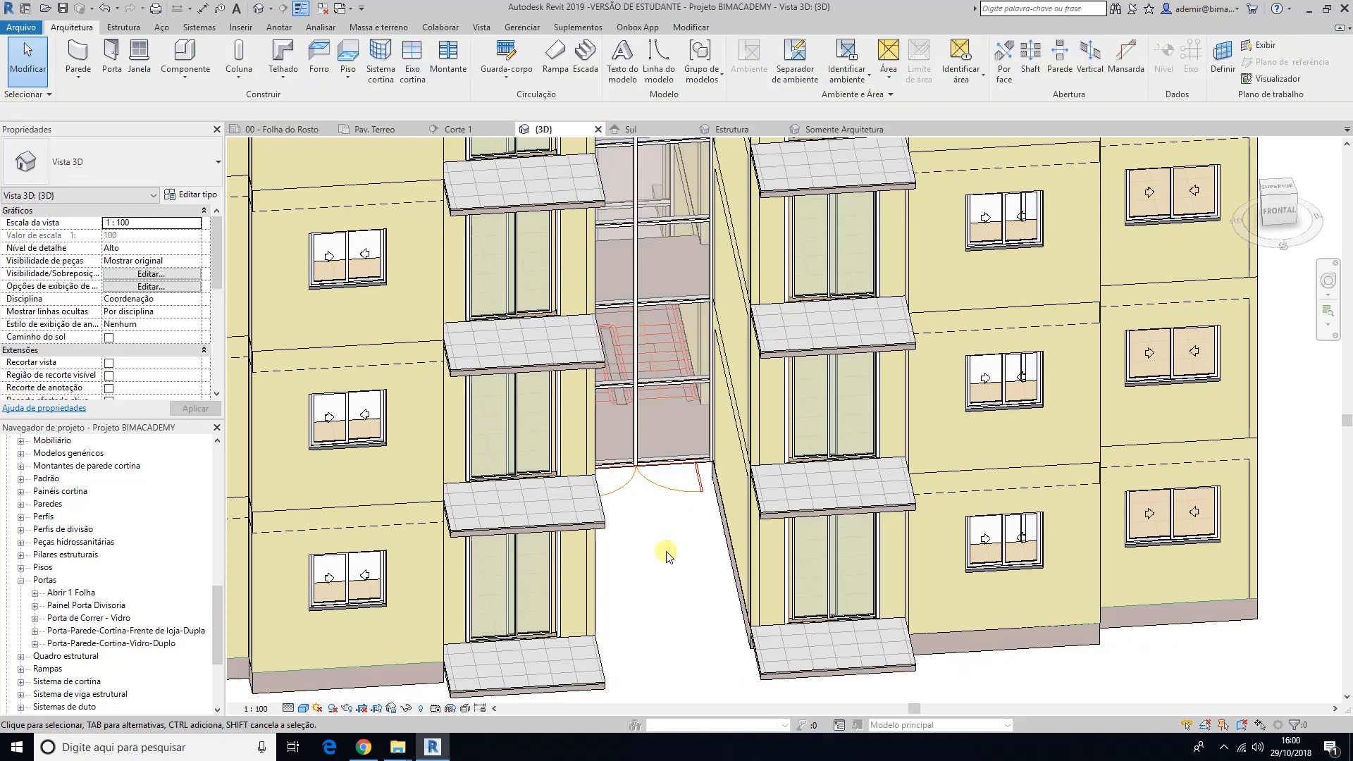
Step: Temporarily isolate the entrance curtain wall and the imported Planta Baixa - Pavto Tipo.dwg plan in the 3D view, then clear the selection
{"action": "left_click", "coordinate": [666, 470]}
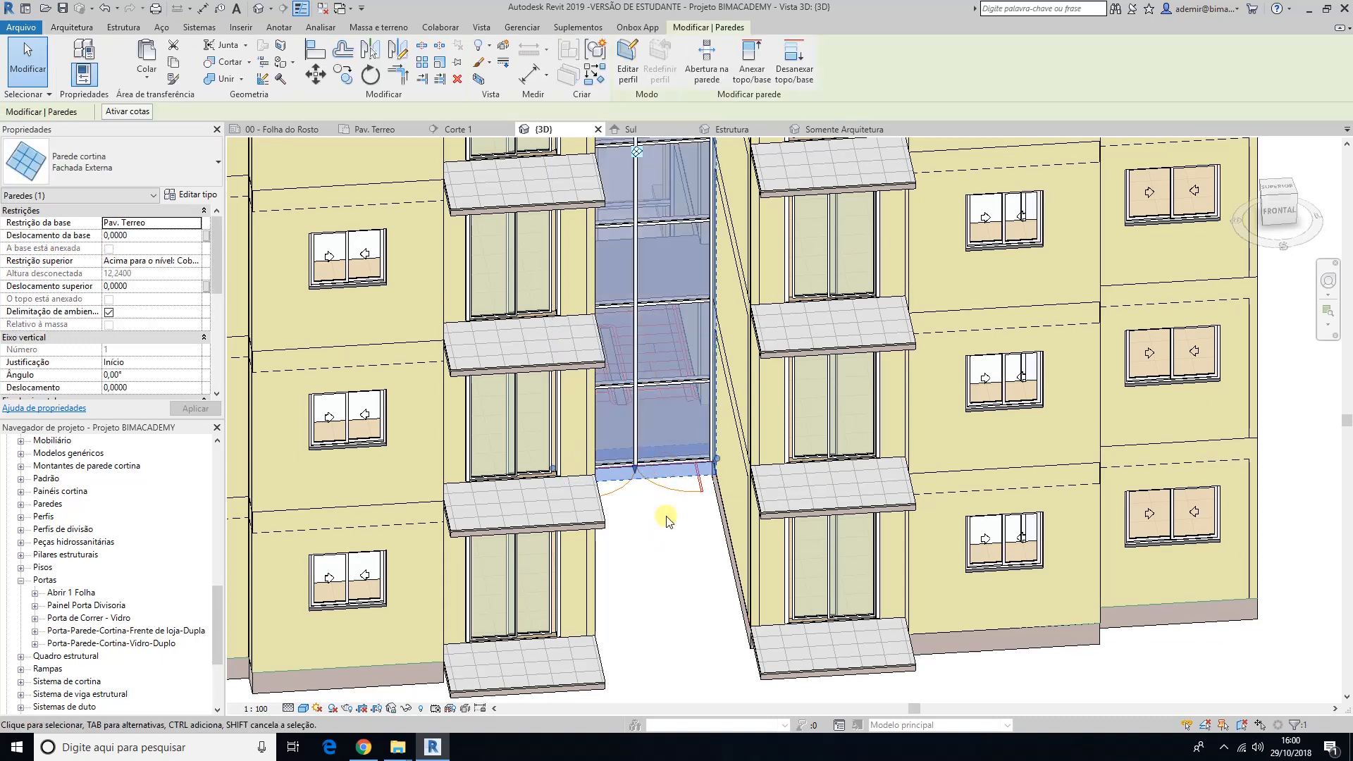
{"action": "left_click", "coordinate": [690, 486], "text": "ctrl"}
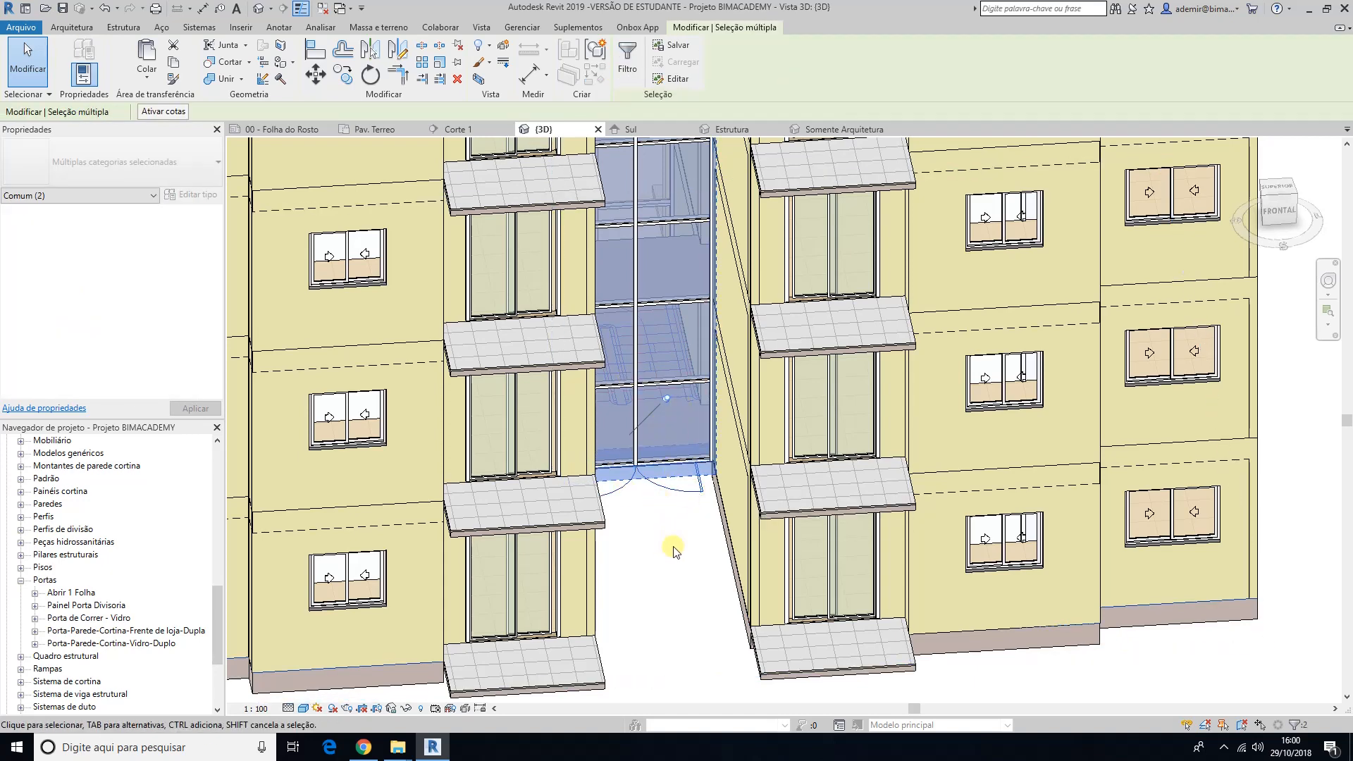
{"action": "left_click", "coordinate": [406, 709]}
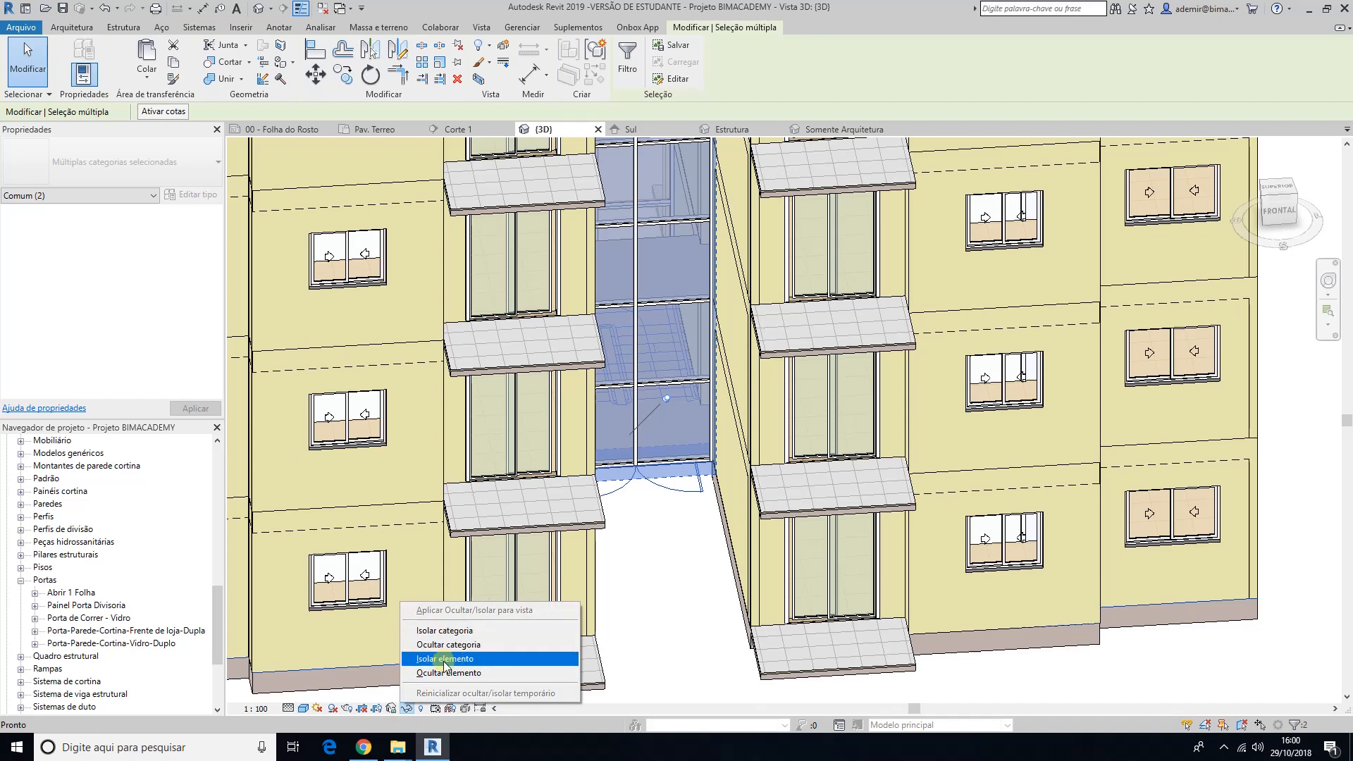
{"action": "left_click", "coordinate": [444, 660]}
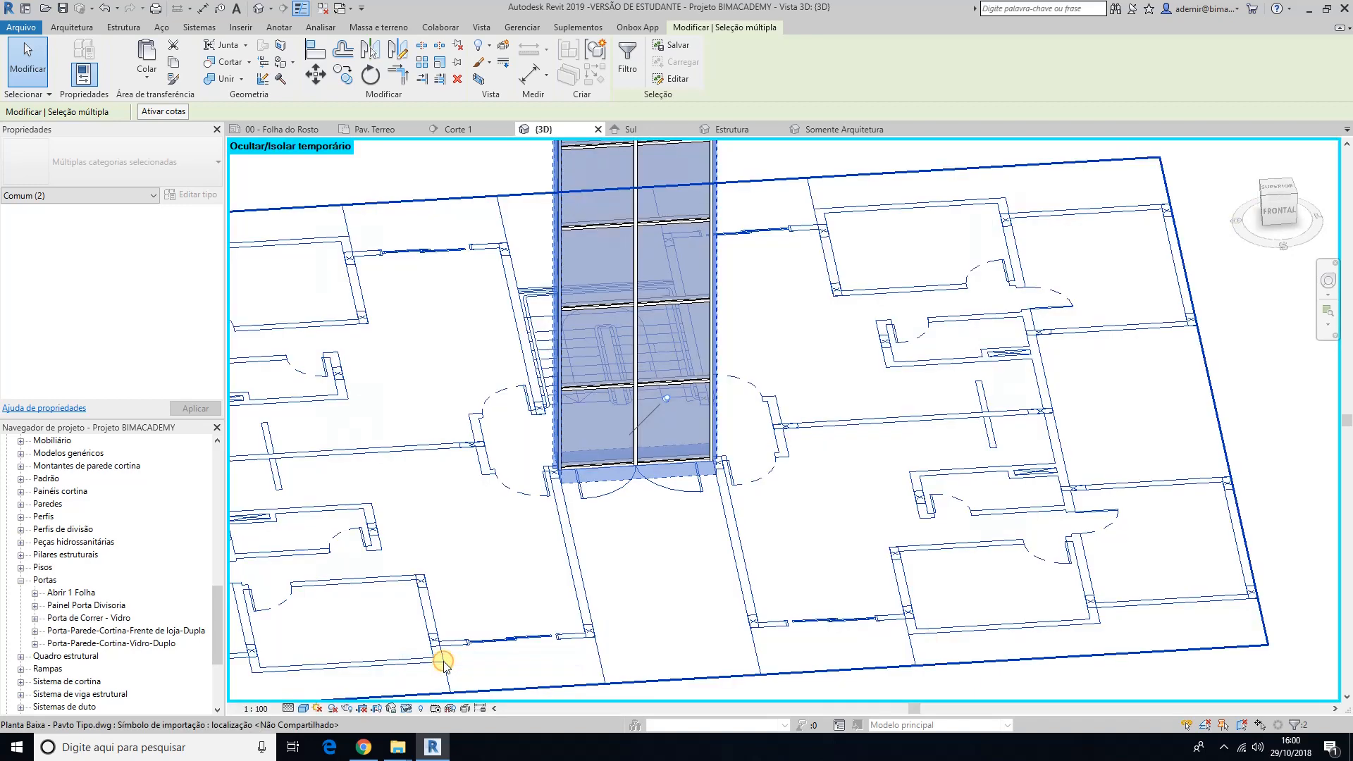
{"action": "scroll", "coordinate": [553, 610], "scroll_direction": "down", "scroll_amount": 5}
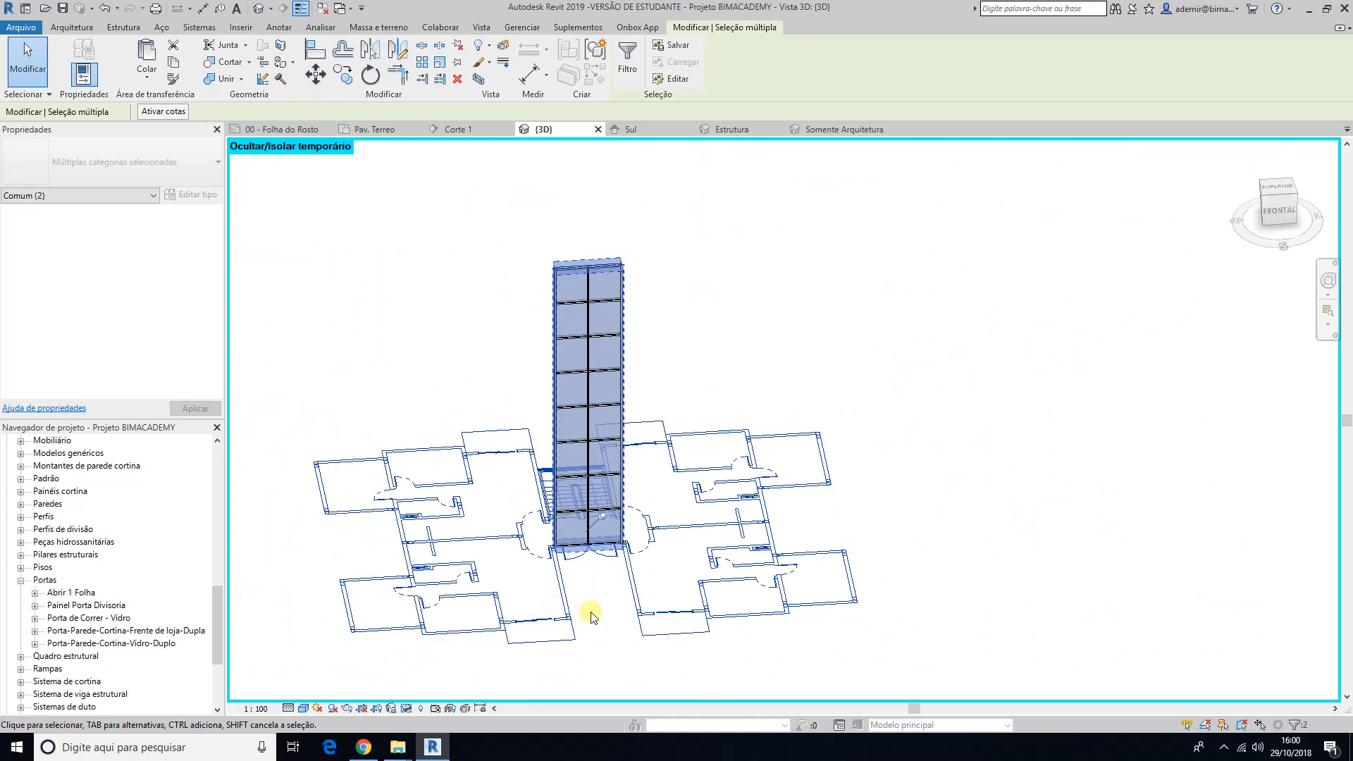
{"action": "left_click", "coordinate": [590, 612]}
{"action": "middle_click_drag", "start_coordinate": [610, 640], "coordinate": [559, 634], "text": "shift"}
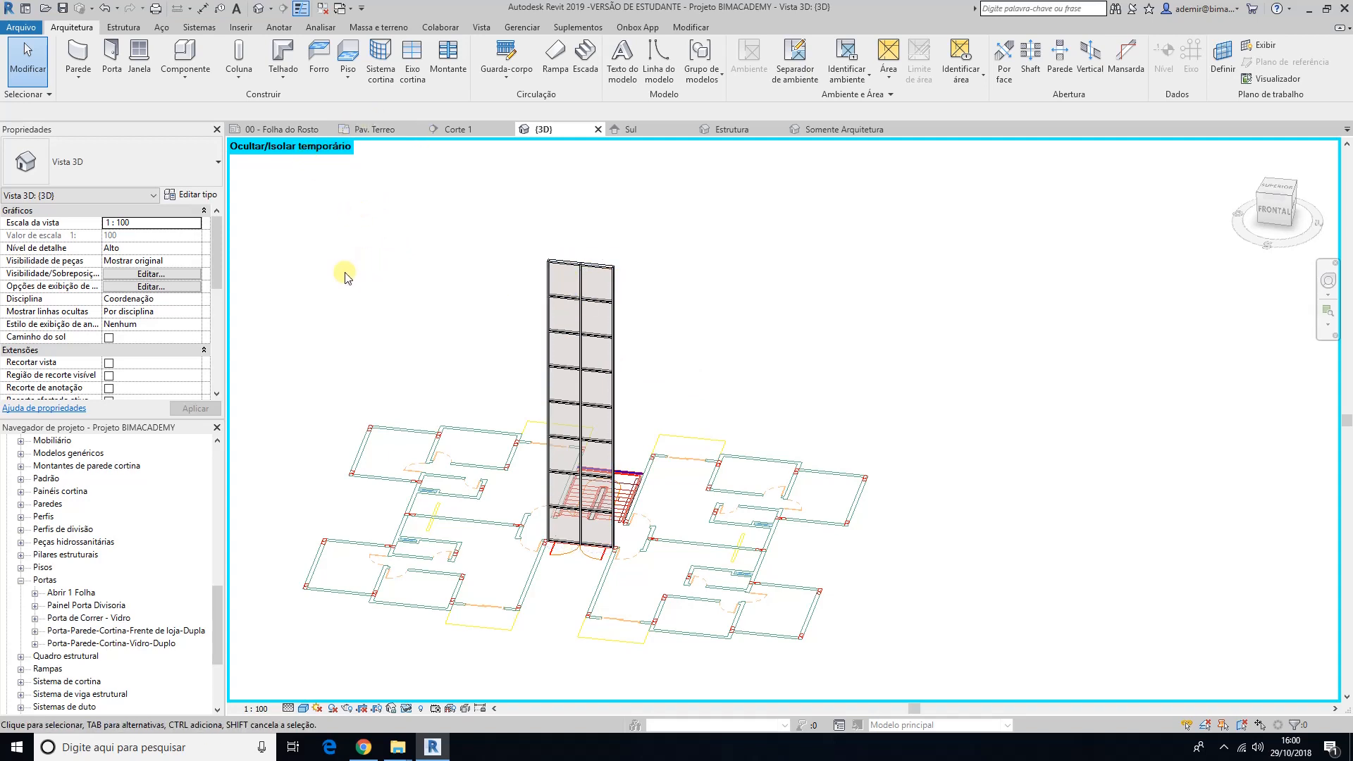
Step: Switch the isolated 3D view to the Estrutura de arame visual style to expose the grid lines at the entrance curtain wall's base
{"action": "left_click", "coordinate": [407, 708]}
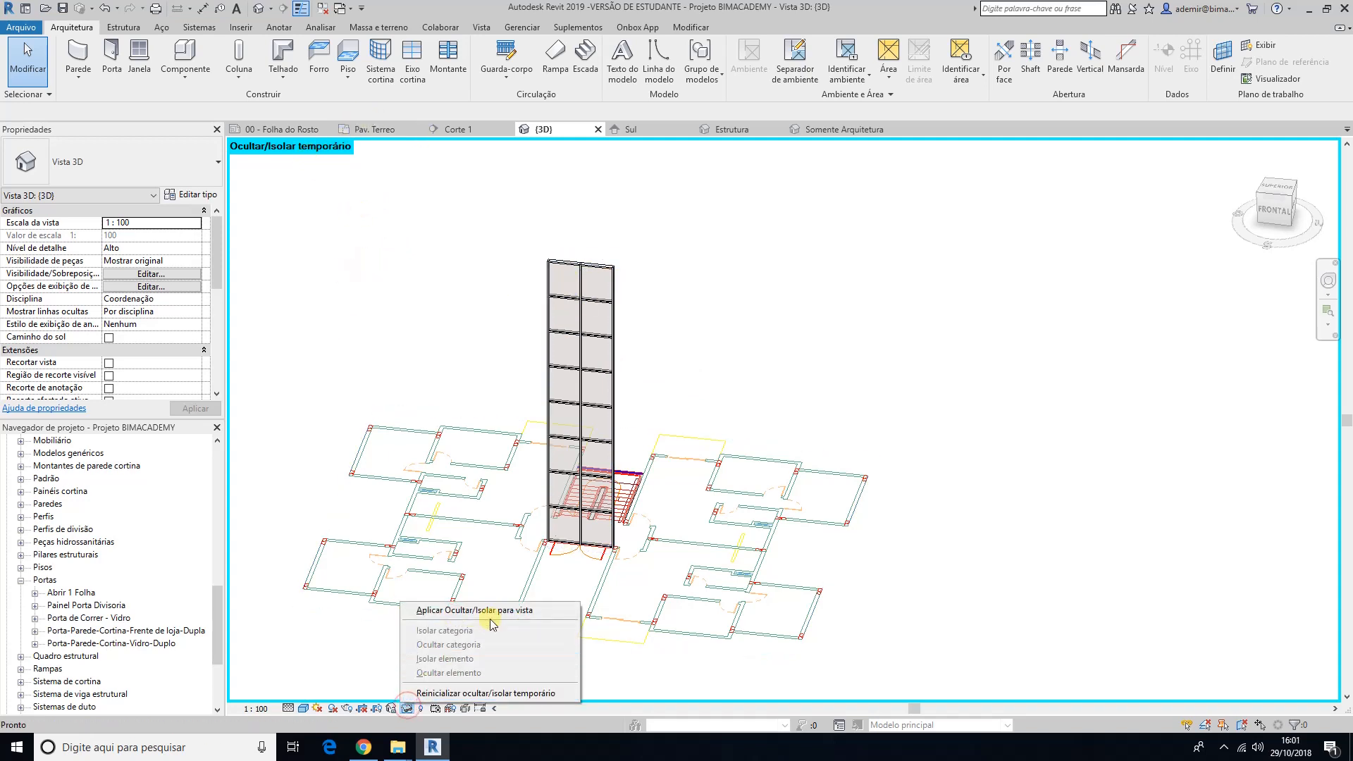
{"action": "left_click", "coordinate": [828, 361]}
{"action": "mouse_move", "coordinate": [562, 575]}
{"action": "middle_mouse_down", "text": "shift"}
{"action": "mouse_move", "coordinate": [597, 551]}
{"action": "mouse_move", "coordinate": [566, 554]}
{"action": "middle_mouse_up", "text": "shift"}
{"action": "scroll", "coordinate": [593, 575], "scroll_direction": "up", "scroll_amount": 2}
{"action": "scroll", "coordinate": [593, 579], "scroll_direction": "up", "scroll_amount": 3}
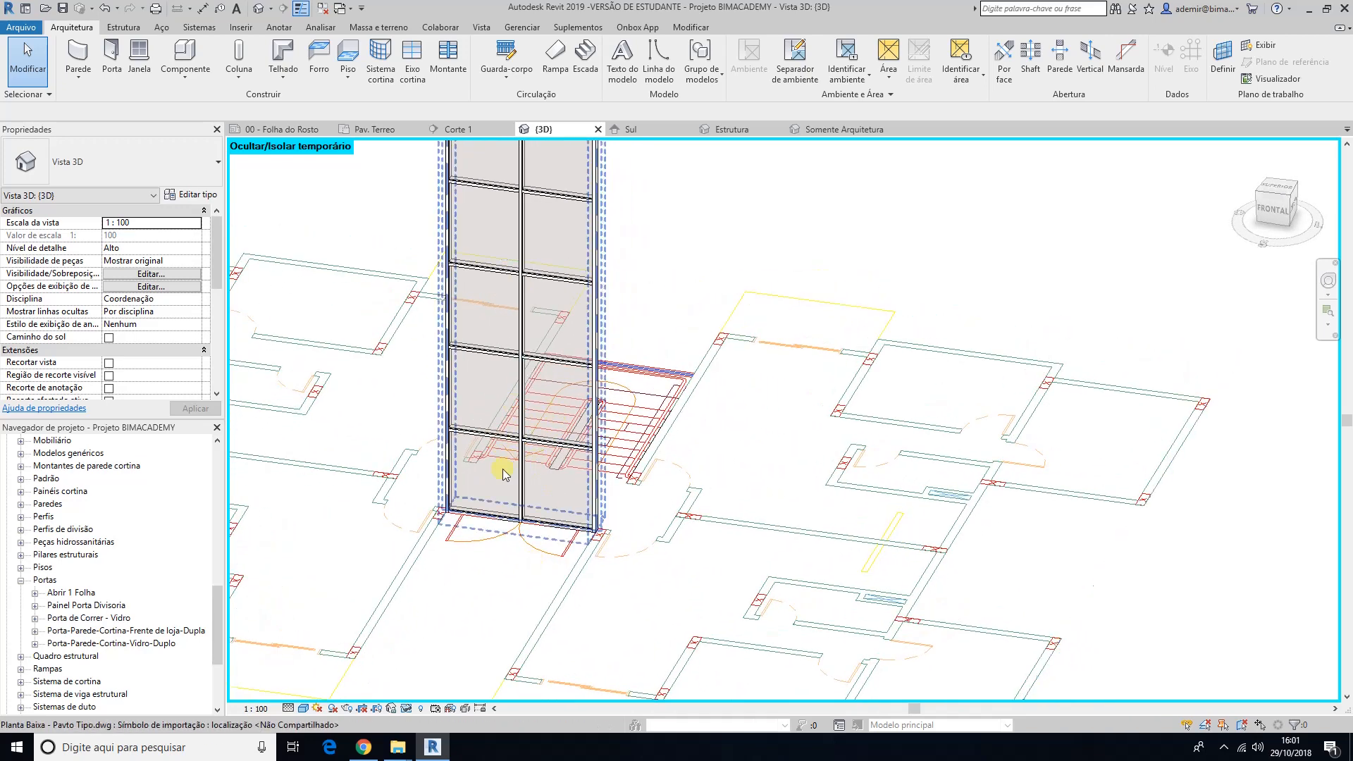
{"action": "scroll", "coordinate": [518, 571], "scroll_direction": "up", "scroll_amount": 2}
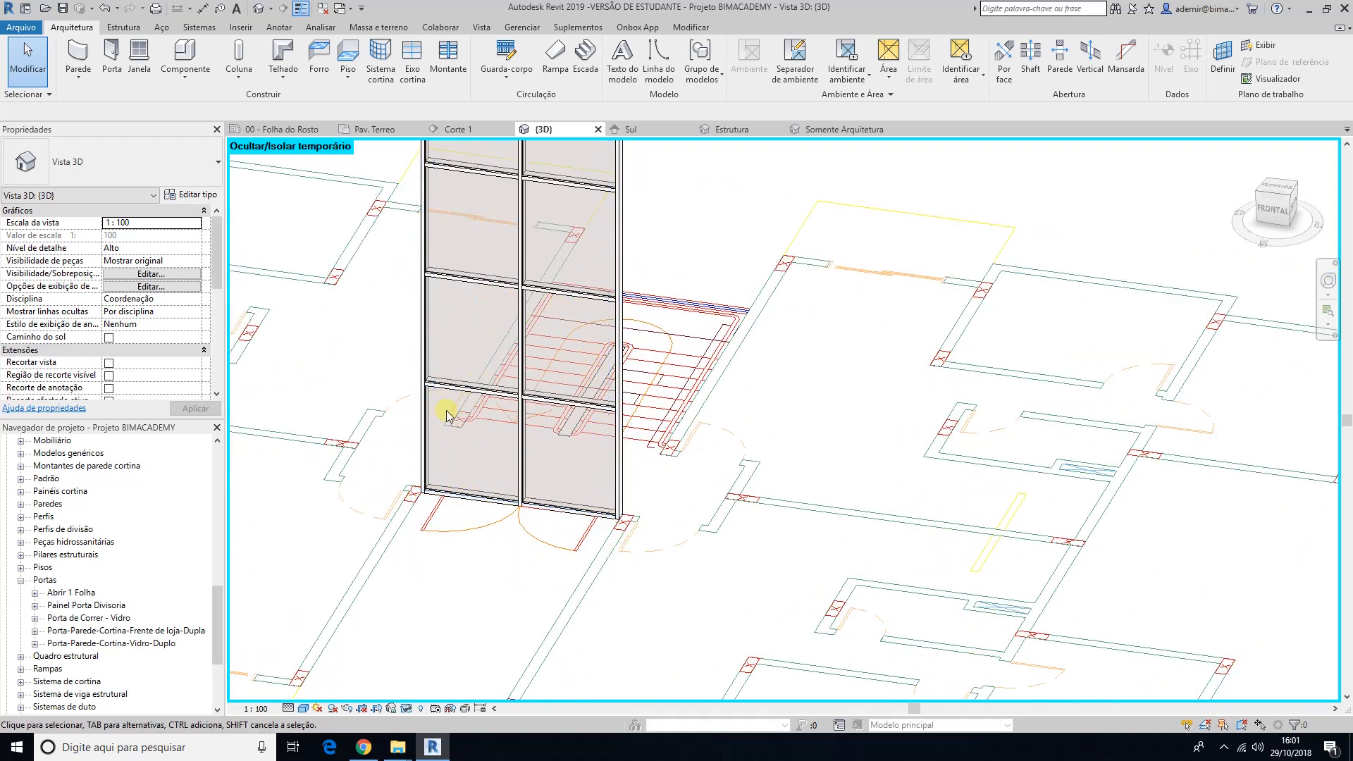
{"action": "scroll", "coordinate": [492, 588], "scroll_direction": "up", "scroll_amount": 2}
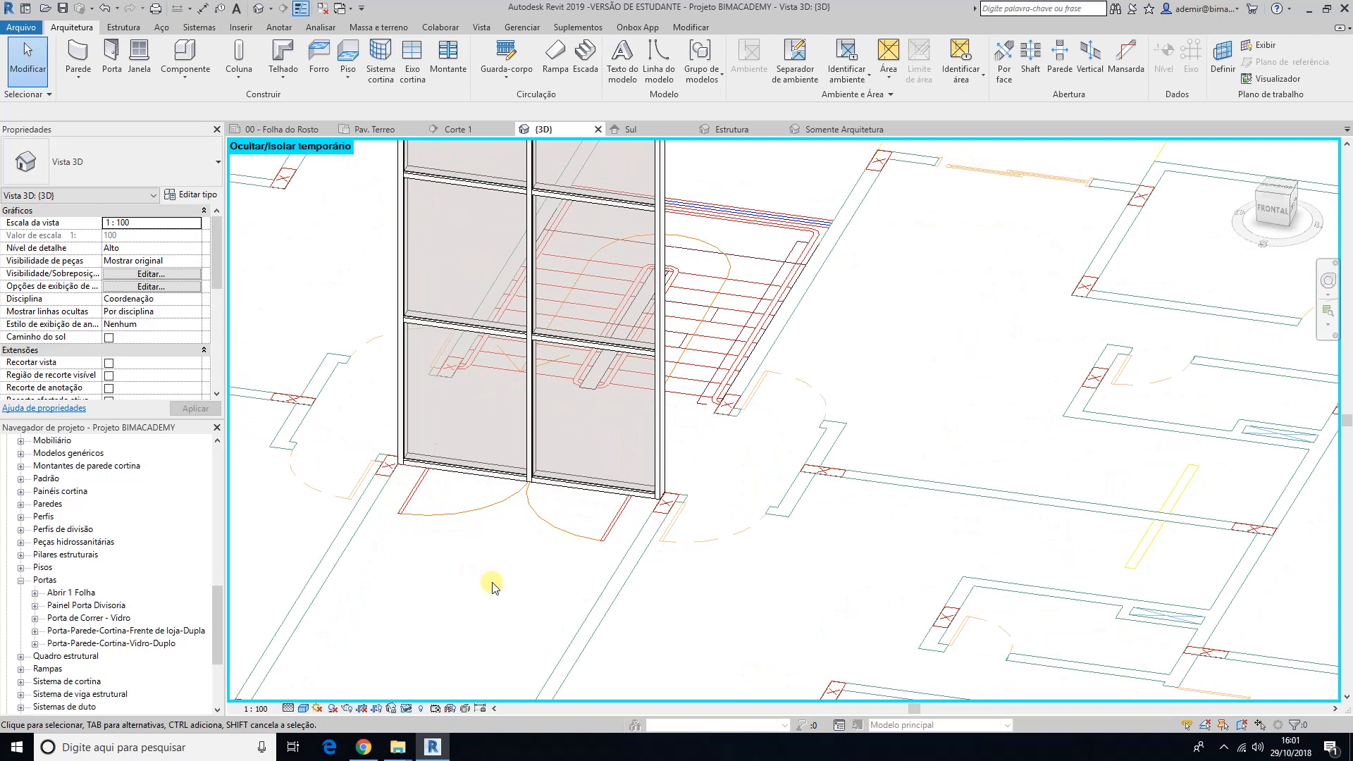
{"action": "left_click", "coordinate": [303, 708]}
{"action": "left_click", "coordinate": [332, 625]}
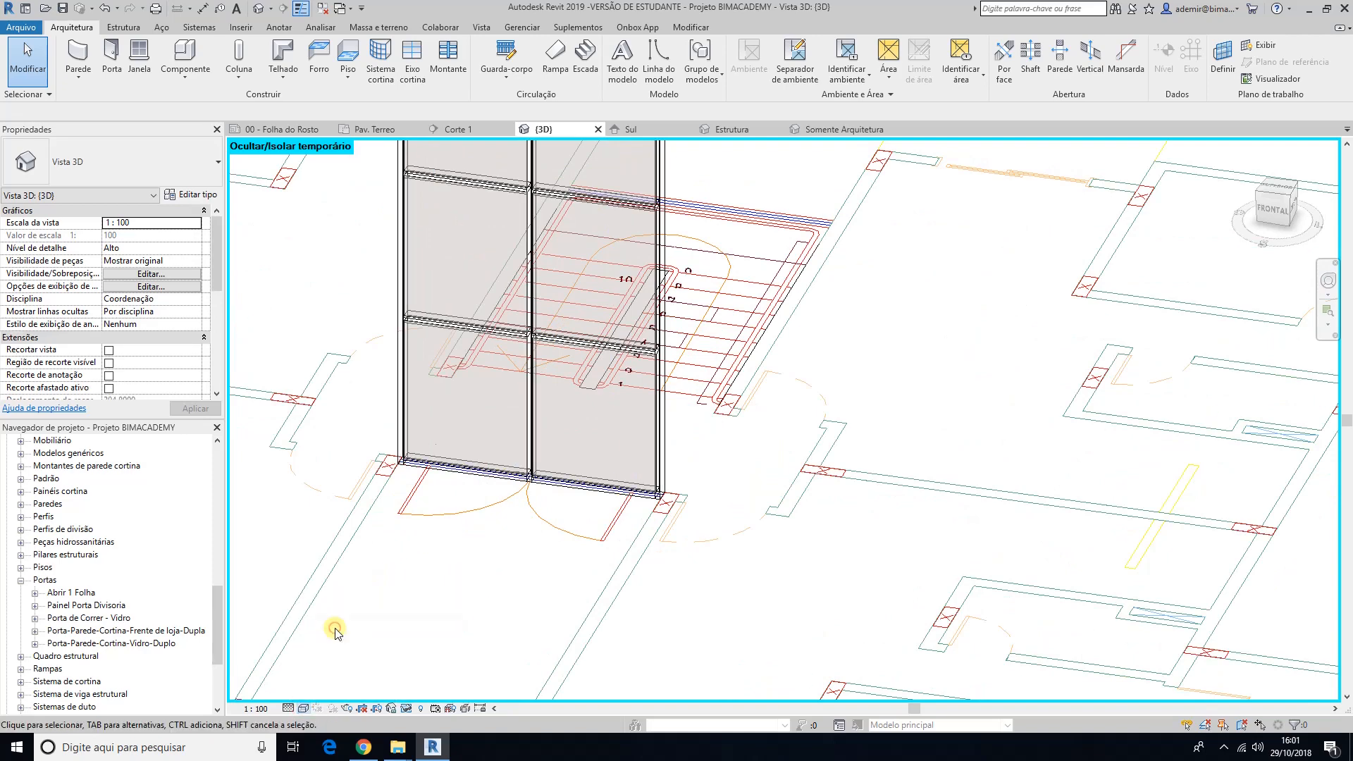
{"action": "mouse_move", "coordinate": [473, 590]}
{"action": "middle_mouse_down", "text": "shift"}
{"action": "mouse_move", "coordinate": [453, 601]}
{"action": "mouse_move", "coordinate": [463, 615]}
{"action": "middle_mouse_up", "text": "shift"}
{"action": "scroll", "coordinate": [547, 552], "scroll_direction": "up", "scroll_amount": 3}
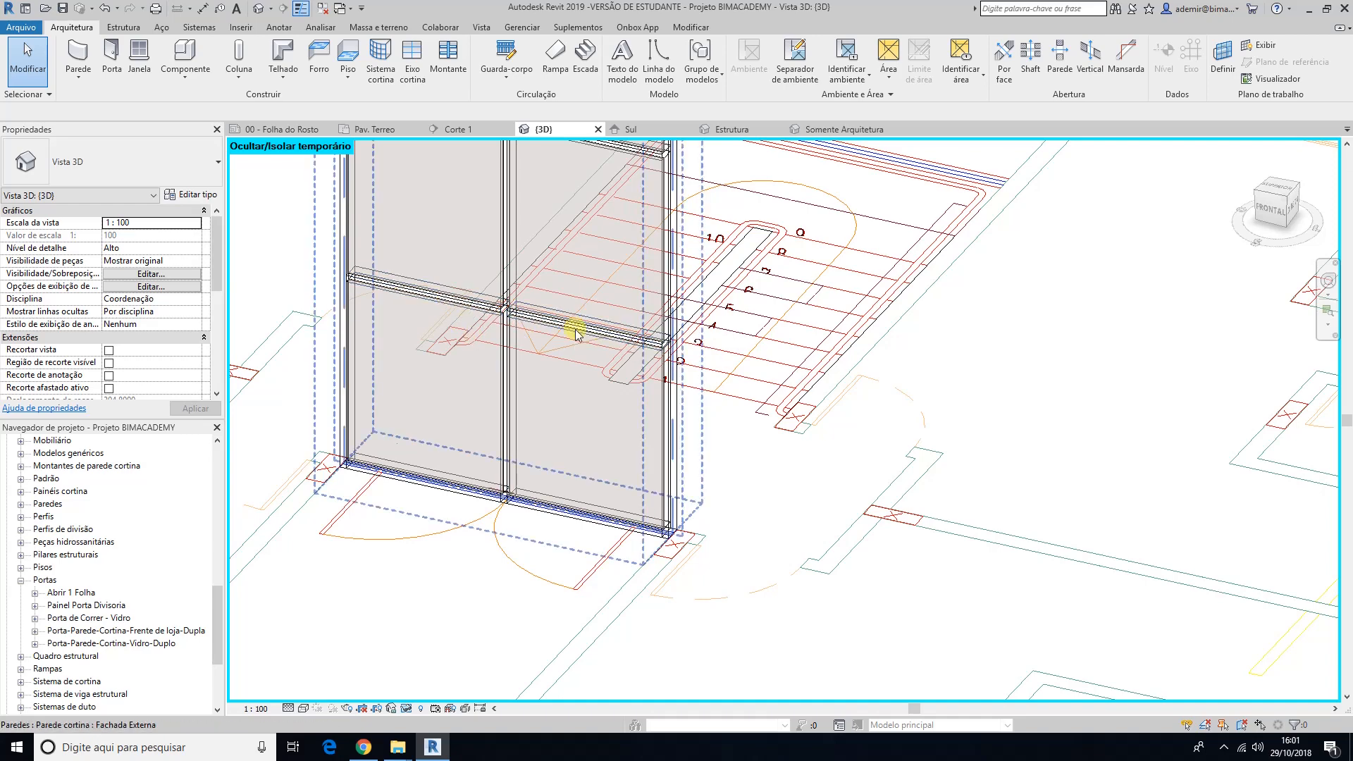
Step: Select the lowest horizontal grid line of the entrance curtain wall and try to change its distance from the base
{"action": "key", "text": "Tab"}
{"action": "key", "text": "Tab"}
{"action": "left_click", "coordinate": [578, 330]}
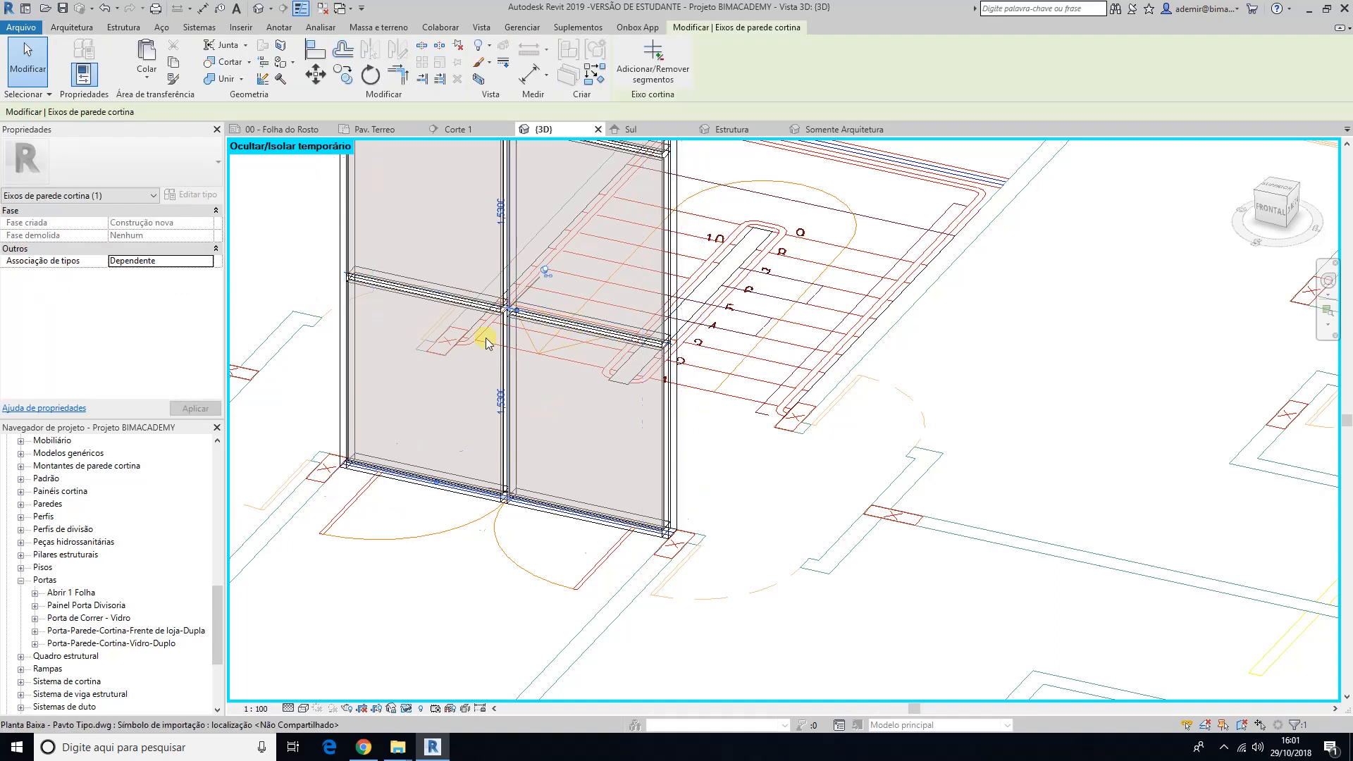
{"action": "left_click", "coordinate": [500, 400]}
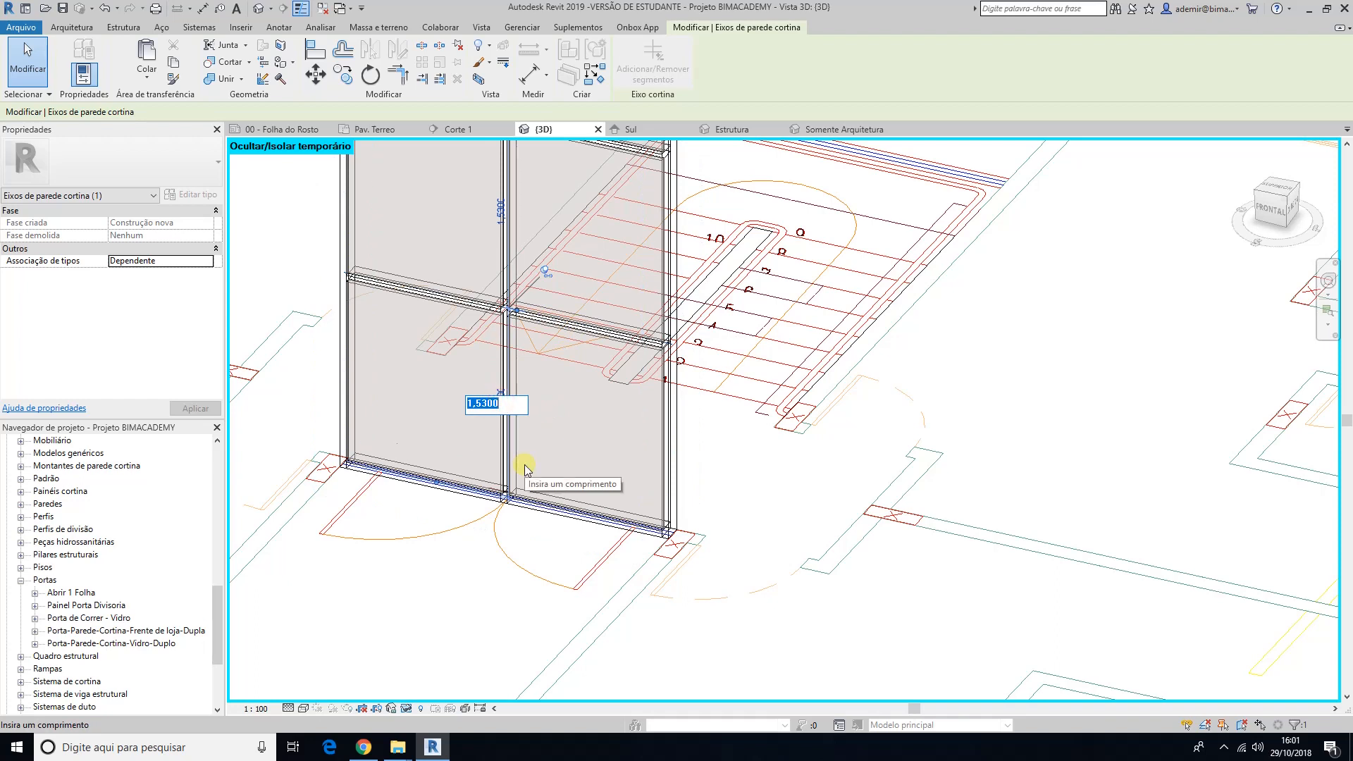
{"action": "type", "text": "2,10"}
{"action": "key", "text": "Return"}
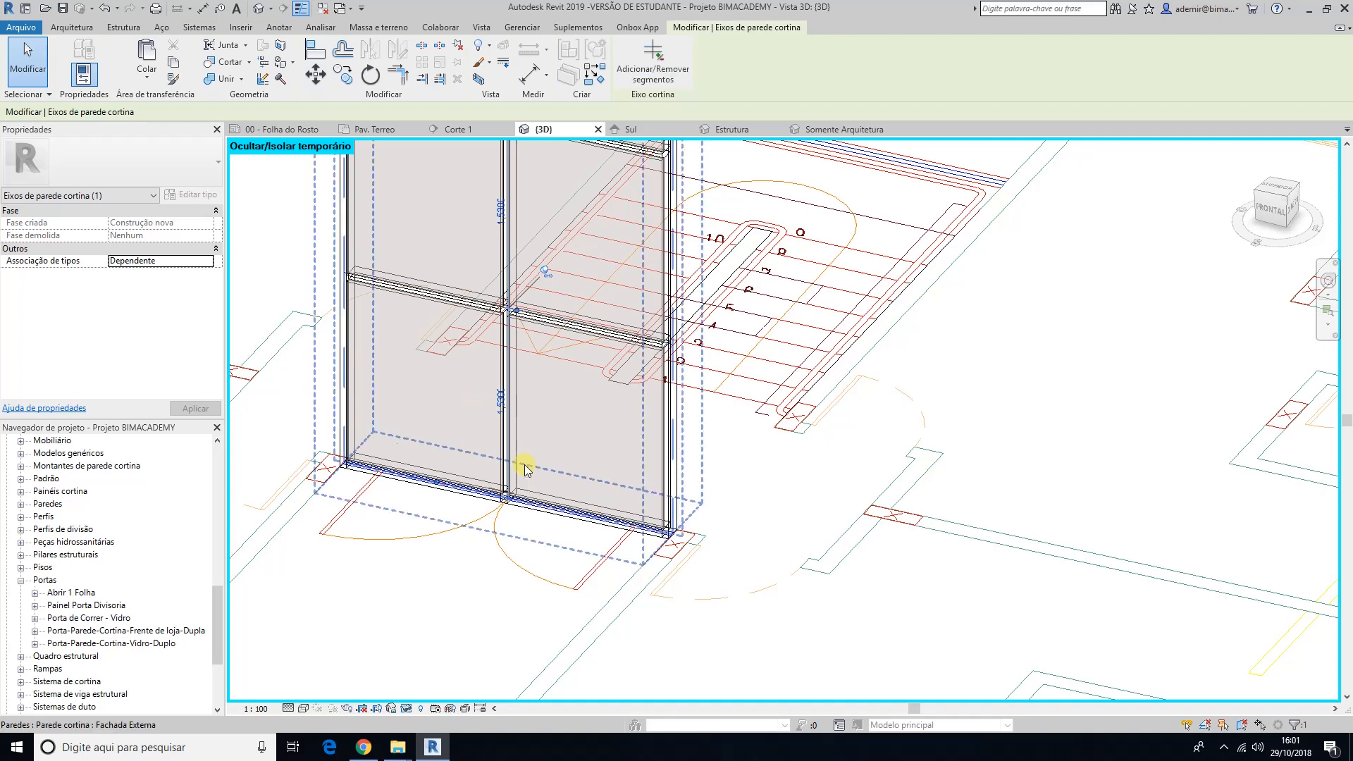
Step: Unpin the selected horizontal grid line, set its distance from the wall base to 2,1, and clear the selection
{"action": "middle_click_drag", "start_coordinate": [554, 429], "coordinate": [565, 457]}
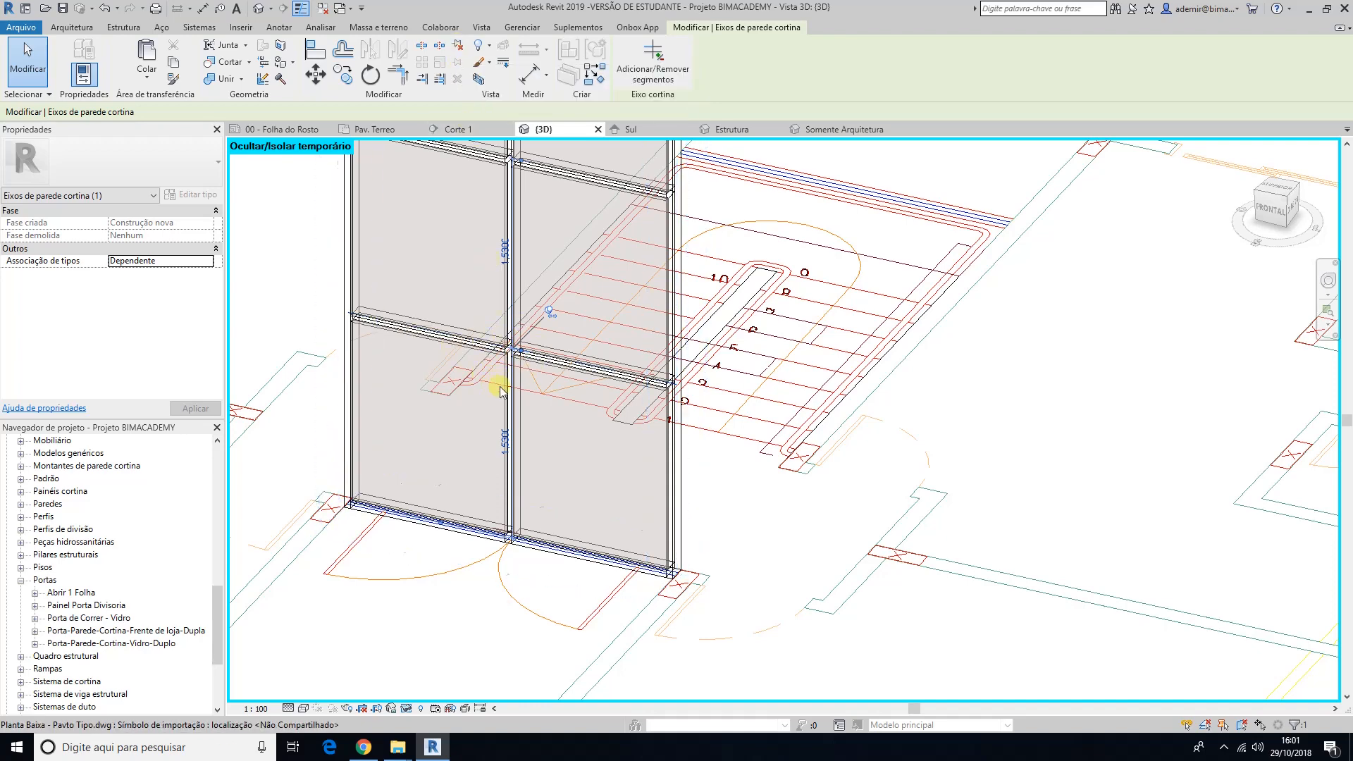
{"action": "left_click", "coordinate": [553, 309]}
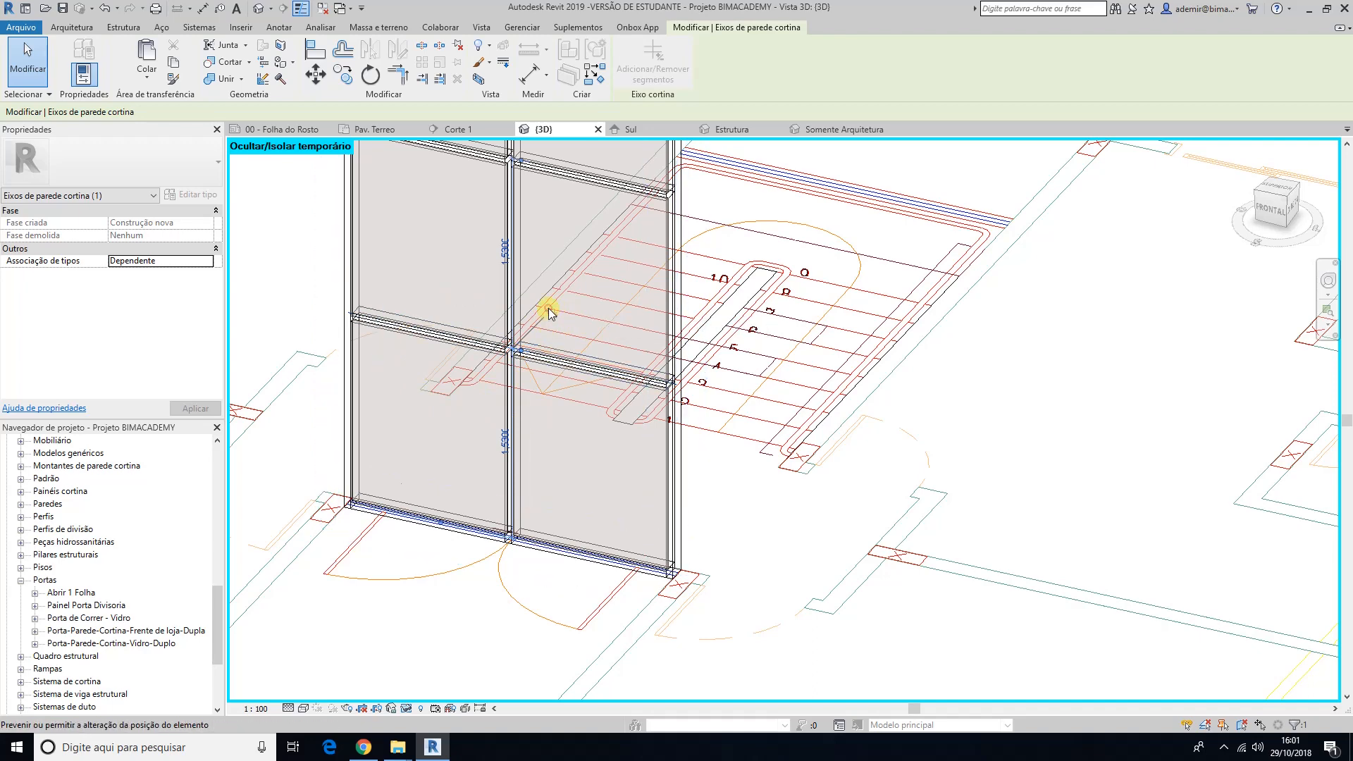
{"action": "left_click", "coordinate": [550, 310]}
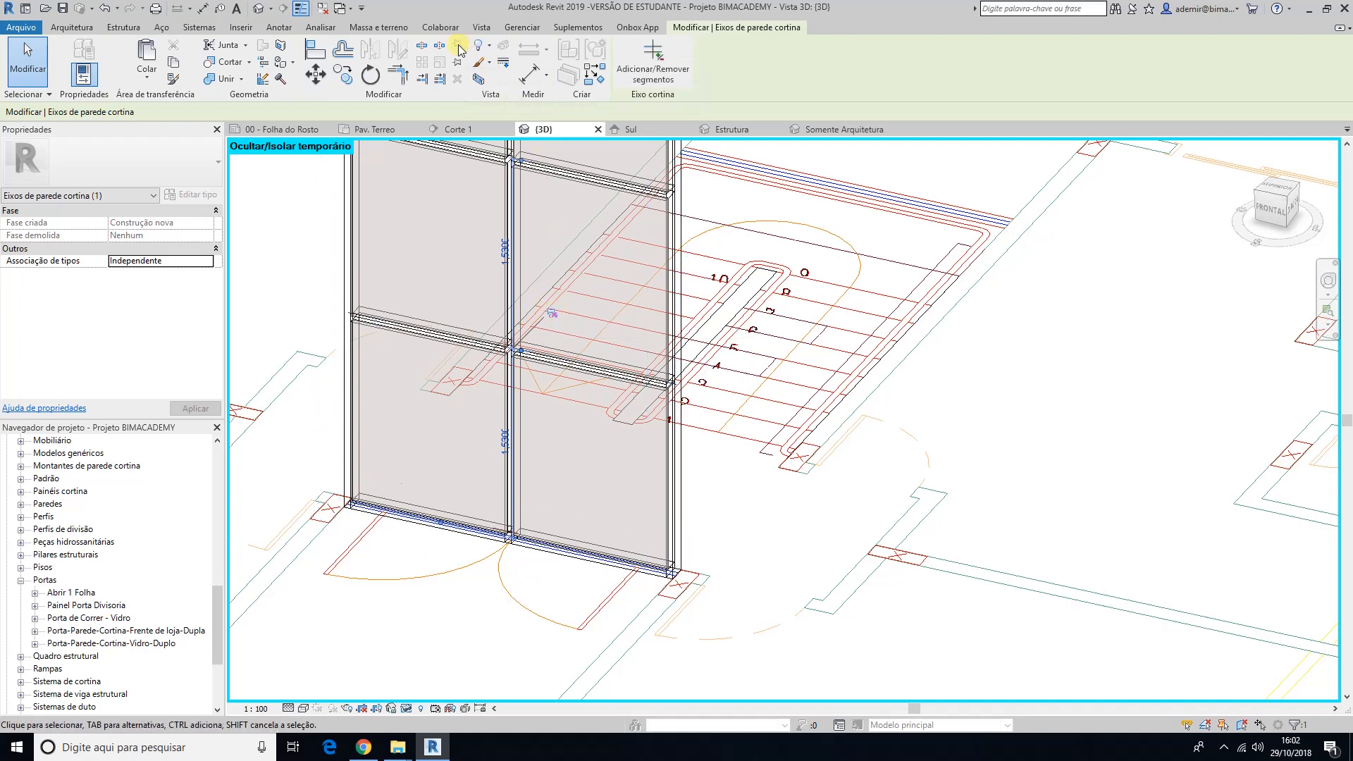
{"action": "left_click", "coordinate": [504, 440]}
{"action": "type", "text": "2,10"}
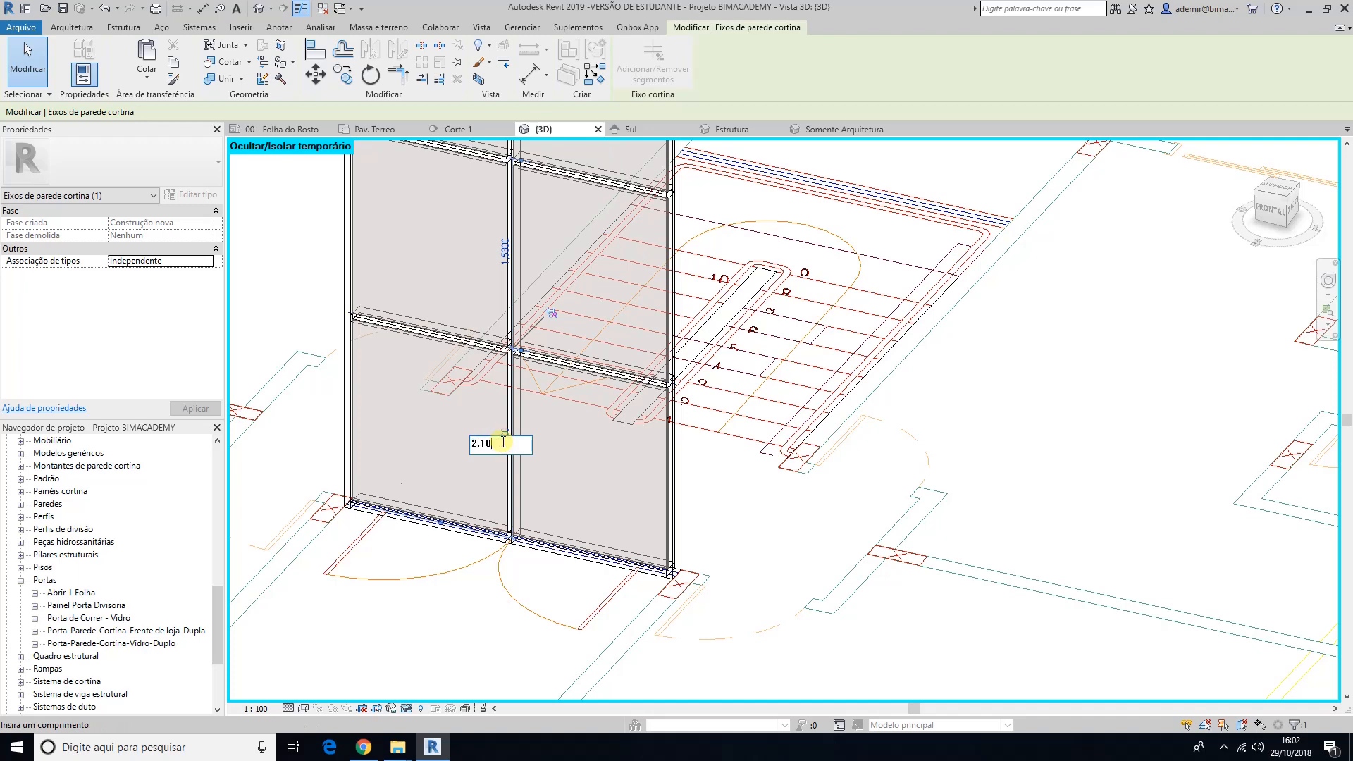
{"action": "key", "text": "Return"}
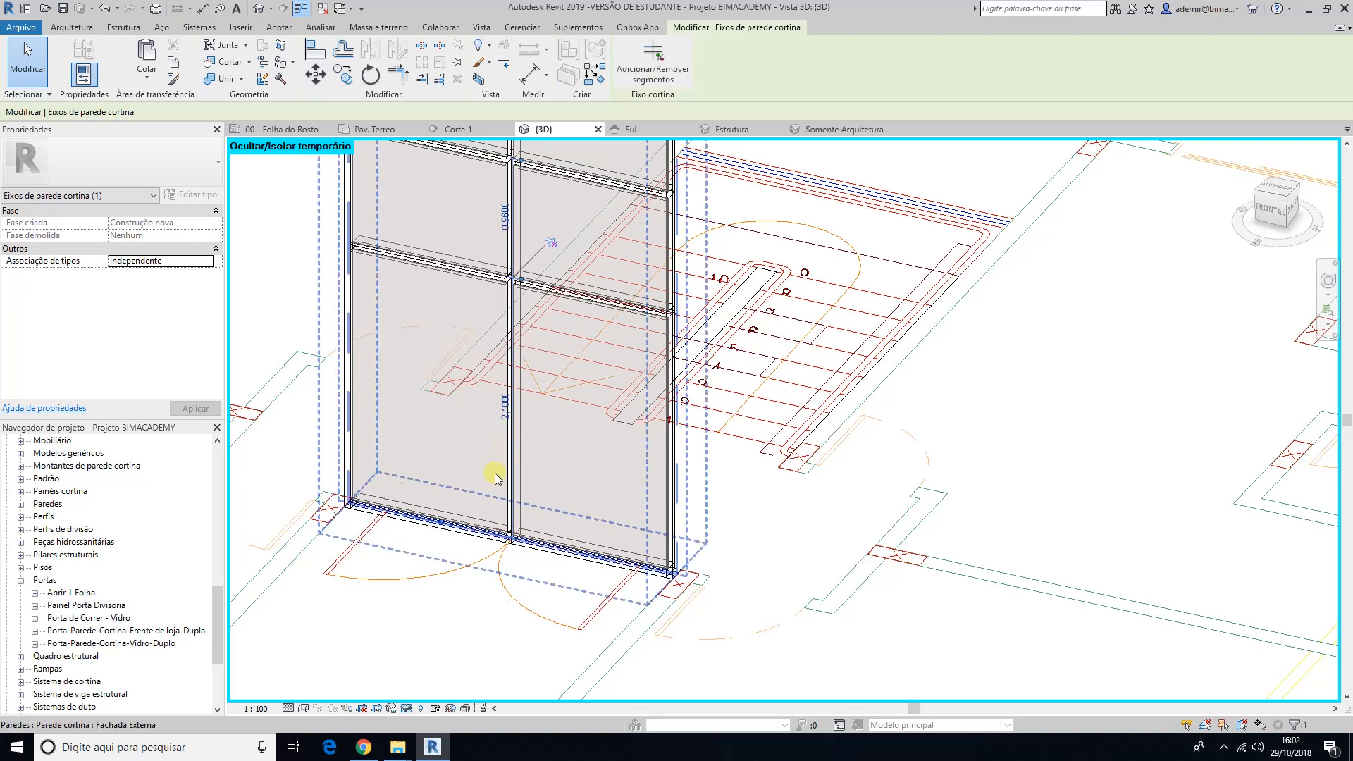
{"action": "left_click", "coordinate": [463, 620]}
Step: Remove the bottom segment of the central vertical grid line so the lowest row becomes one continuous panel
{"action": "middle_click_drag", "start_coordinate": [523, 372], "coordinate": [559, 372]}
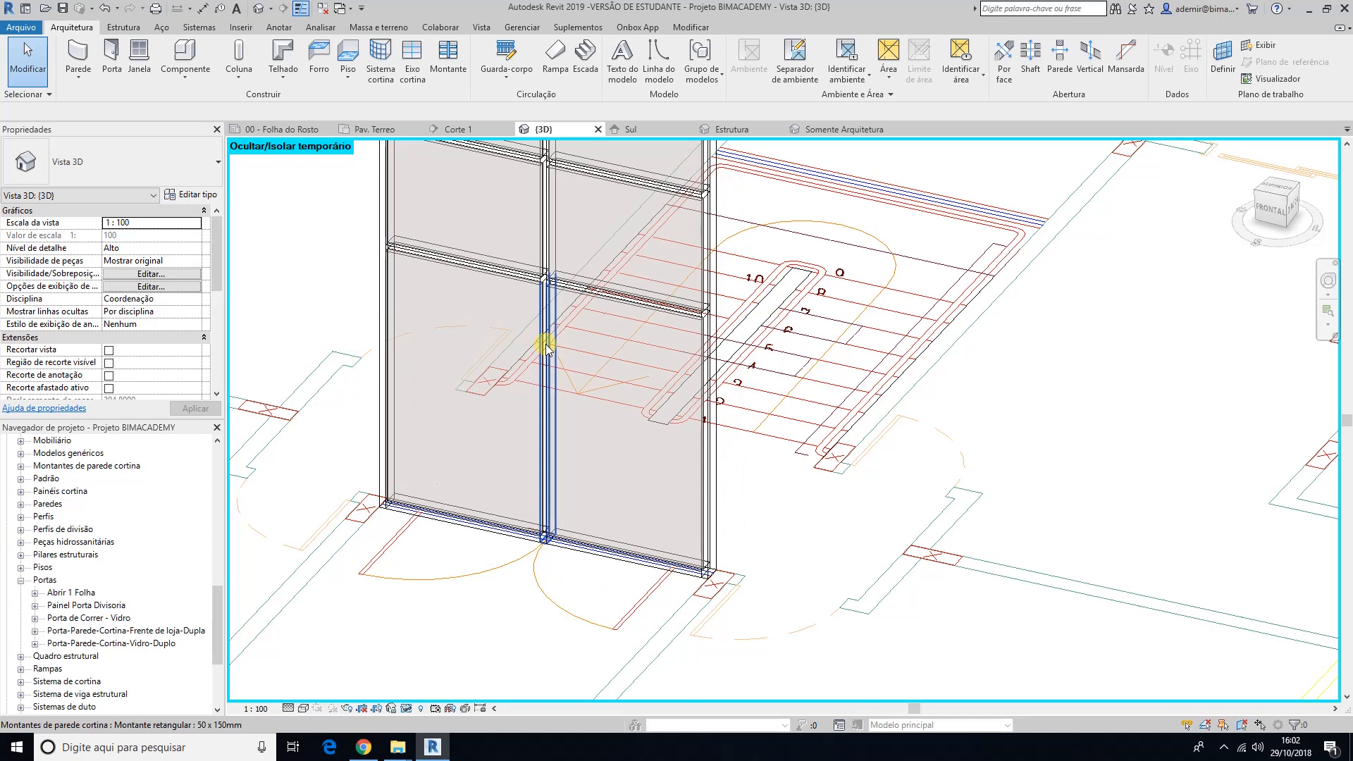
{"action": "key", "text": "Tab"}
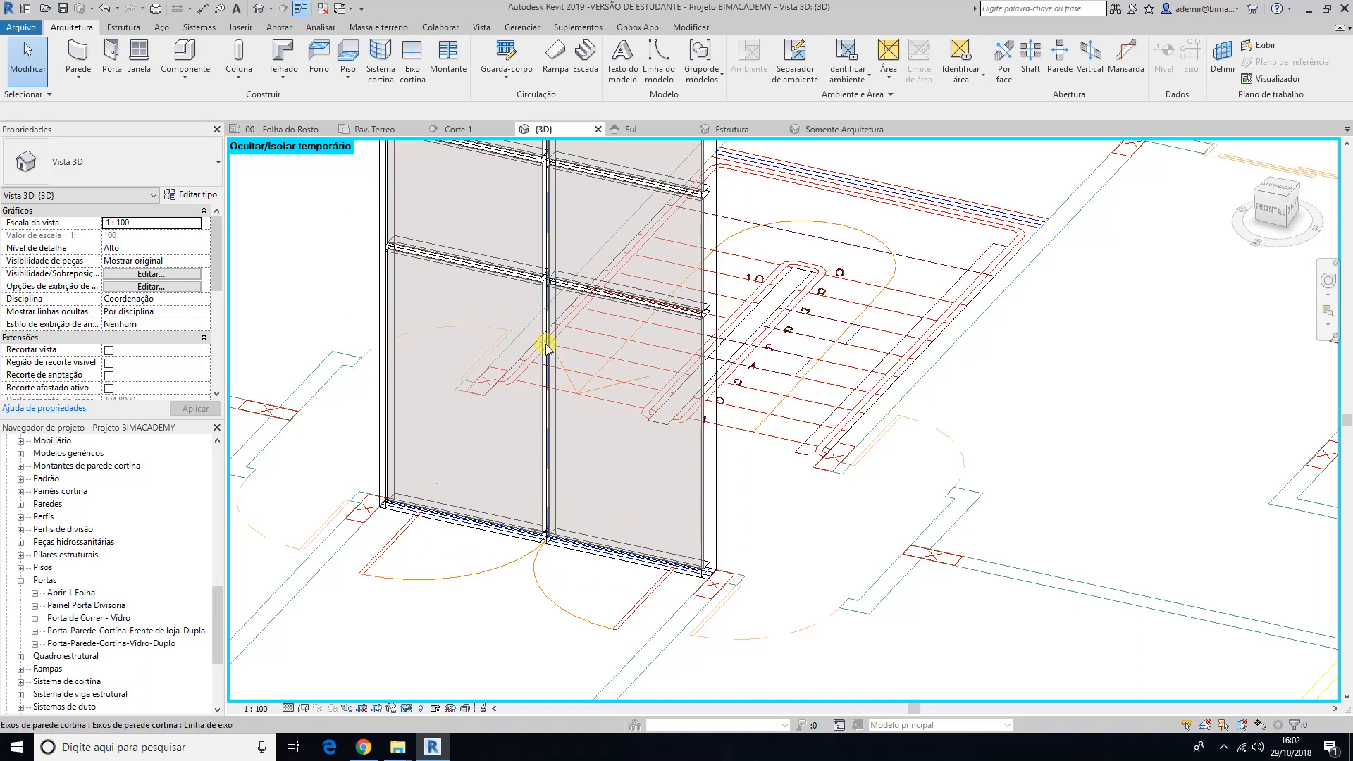
{"action": "left_click", "coordinate": [547, 346]}
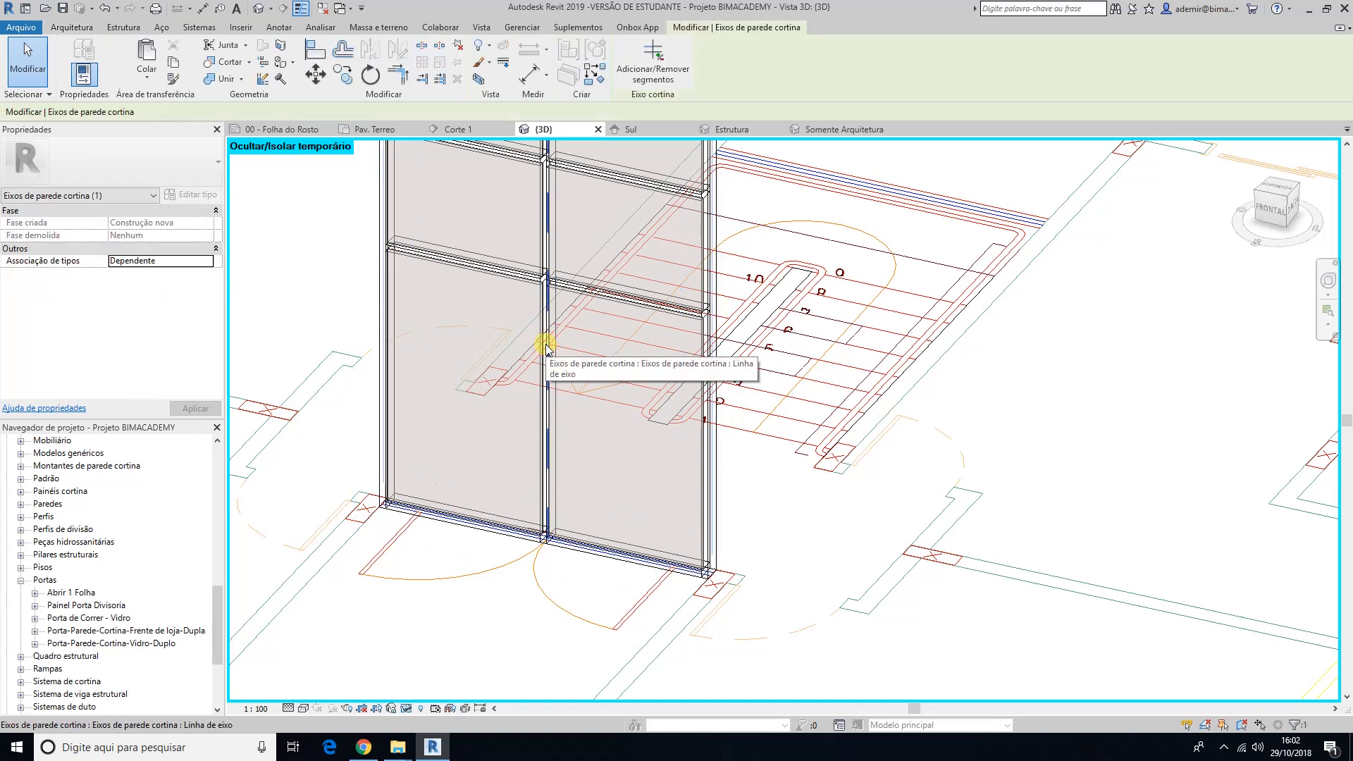
{"action": "left_click", "coordinate": [659, 66]}
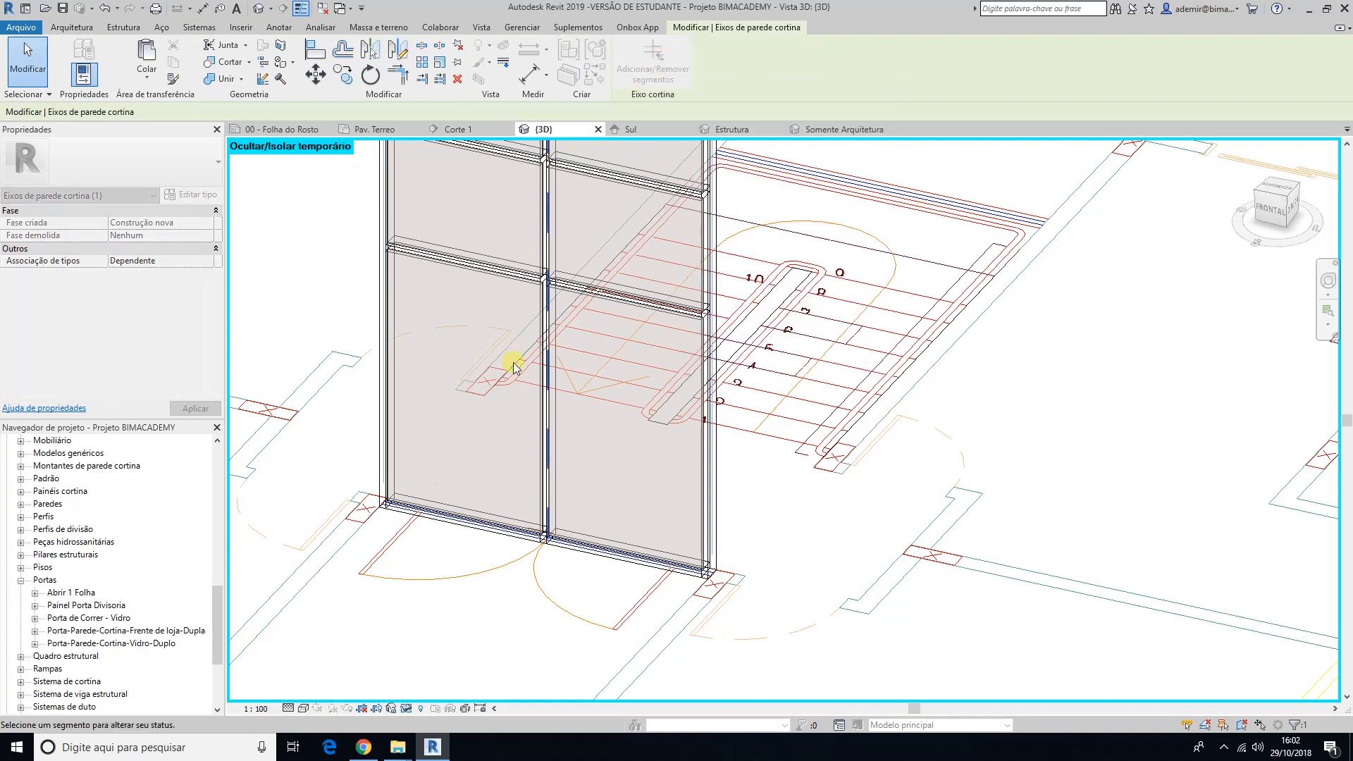
{"action": "left_click", "coordinate": [549, 377]}
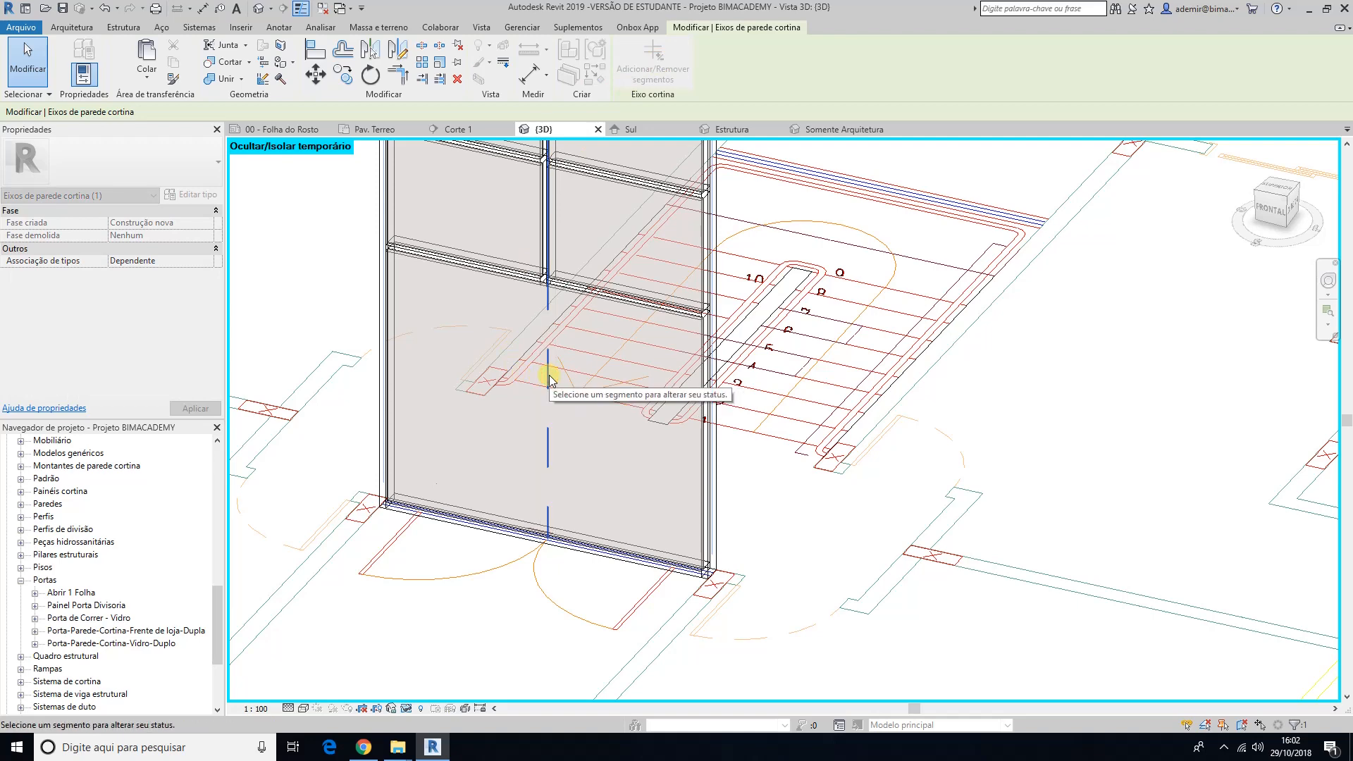
{"action": "key", "text": "Escape"}
{"action": "key", "text": "Escape"}
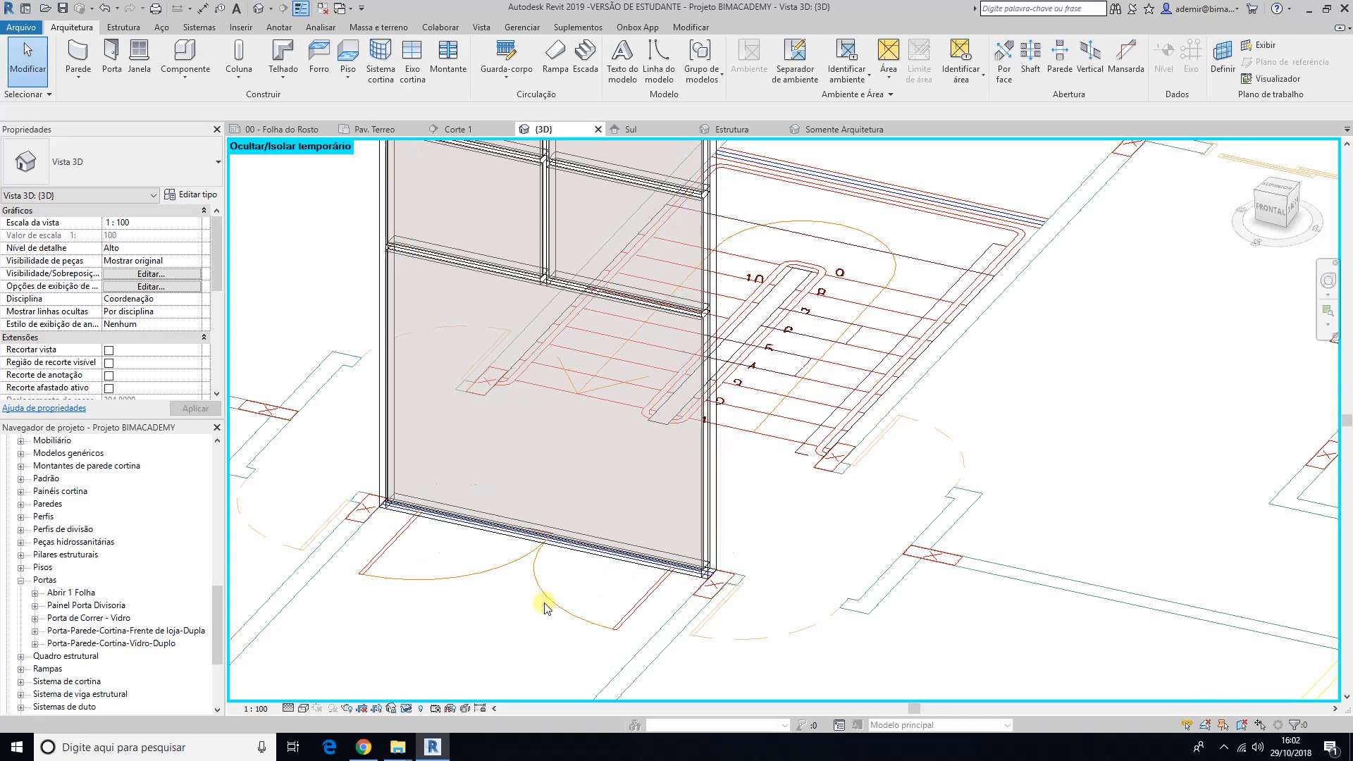
Step: Add two vertical curtain grid lines with the Um segmento option in the bottom panel, 0,30 in from each side of the wall
{"action": "scroll", "coordinate": [491, 615], "scroll_direction": "up", "scroll_amount": 3}
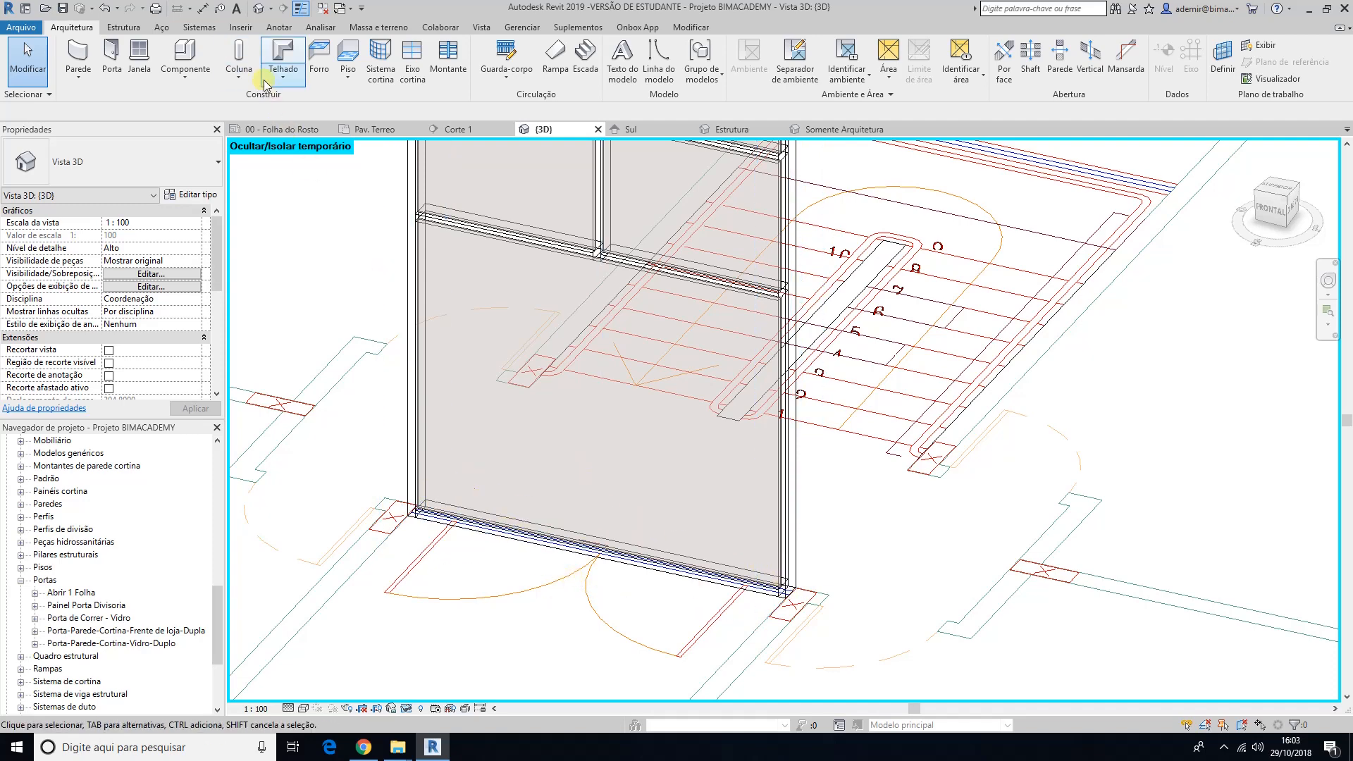
{"action": "left_click", "coordinate": [412, 71]}
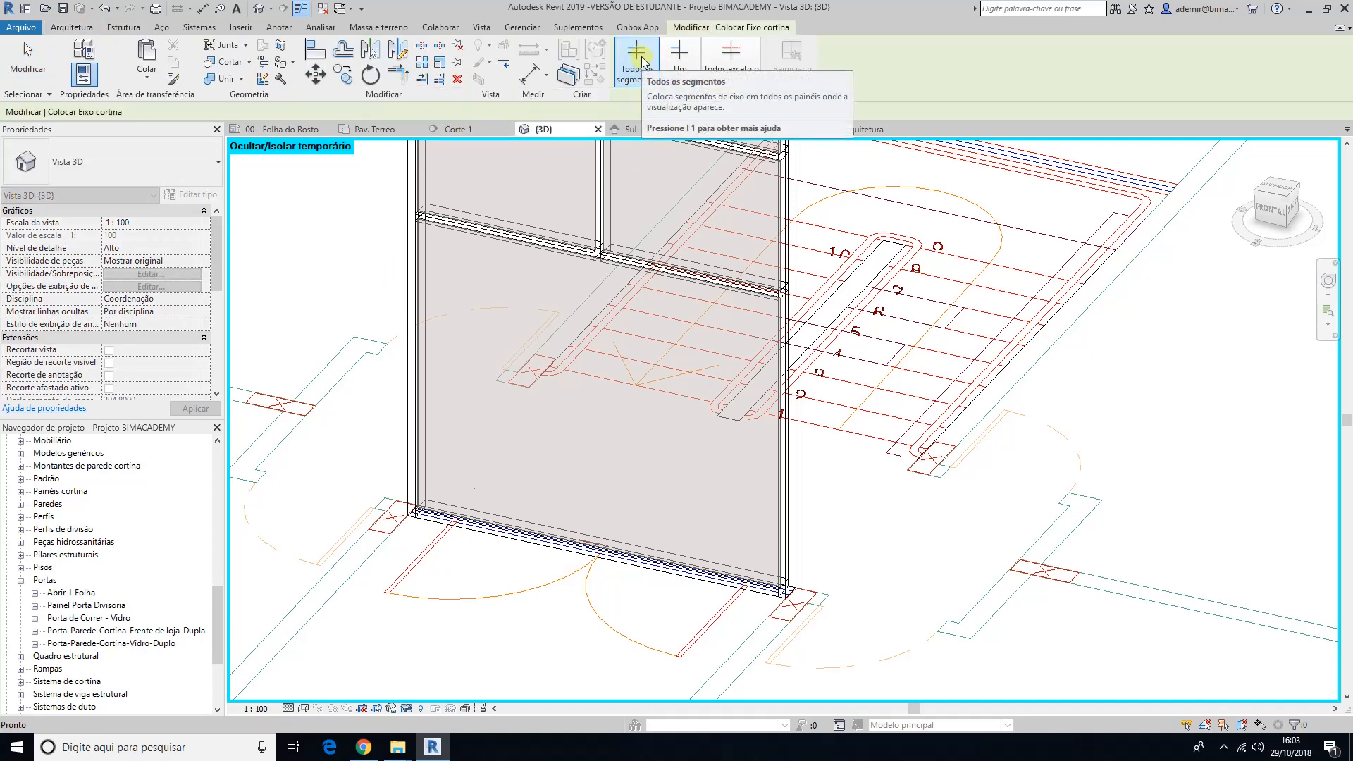
{"action": "left_click", "coordinate": [679, 70]}
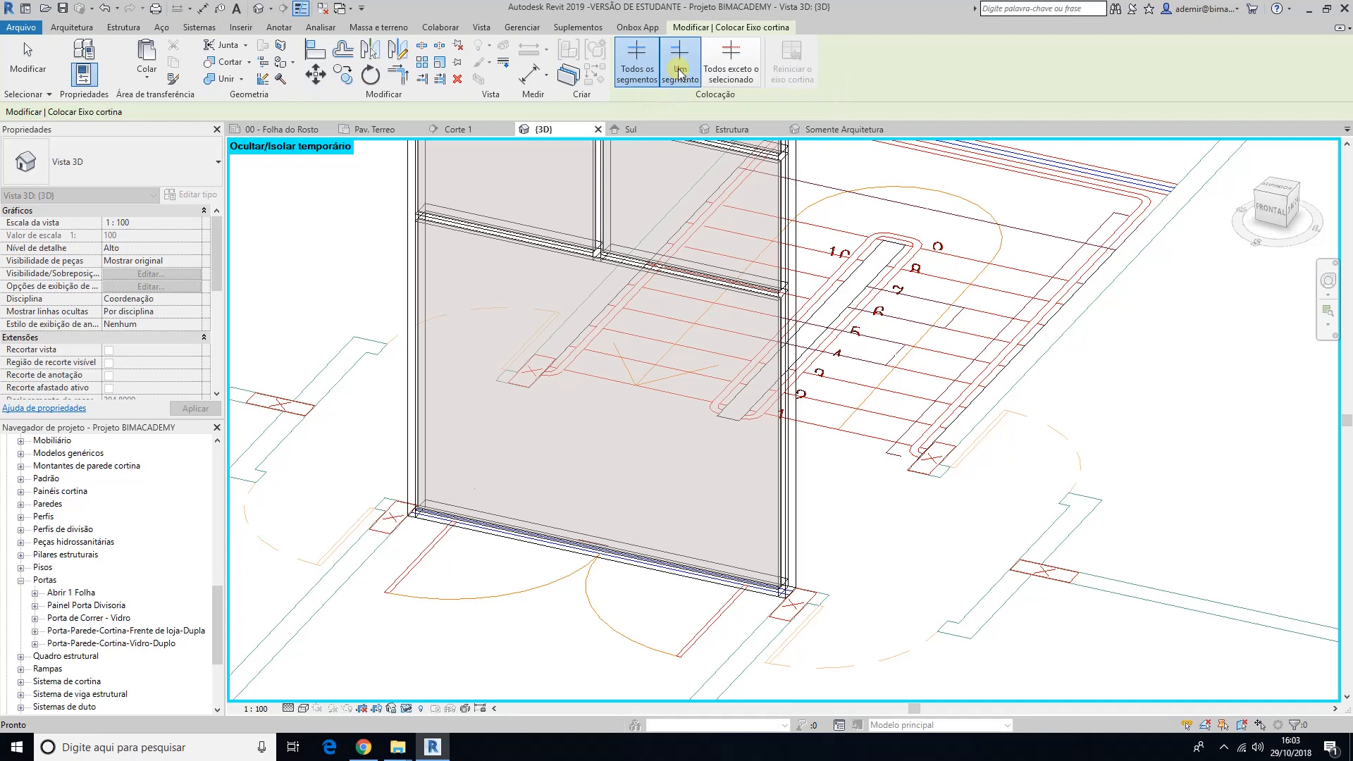
{"action": "left_click", "coordinate": [636, 63]}
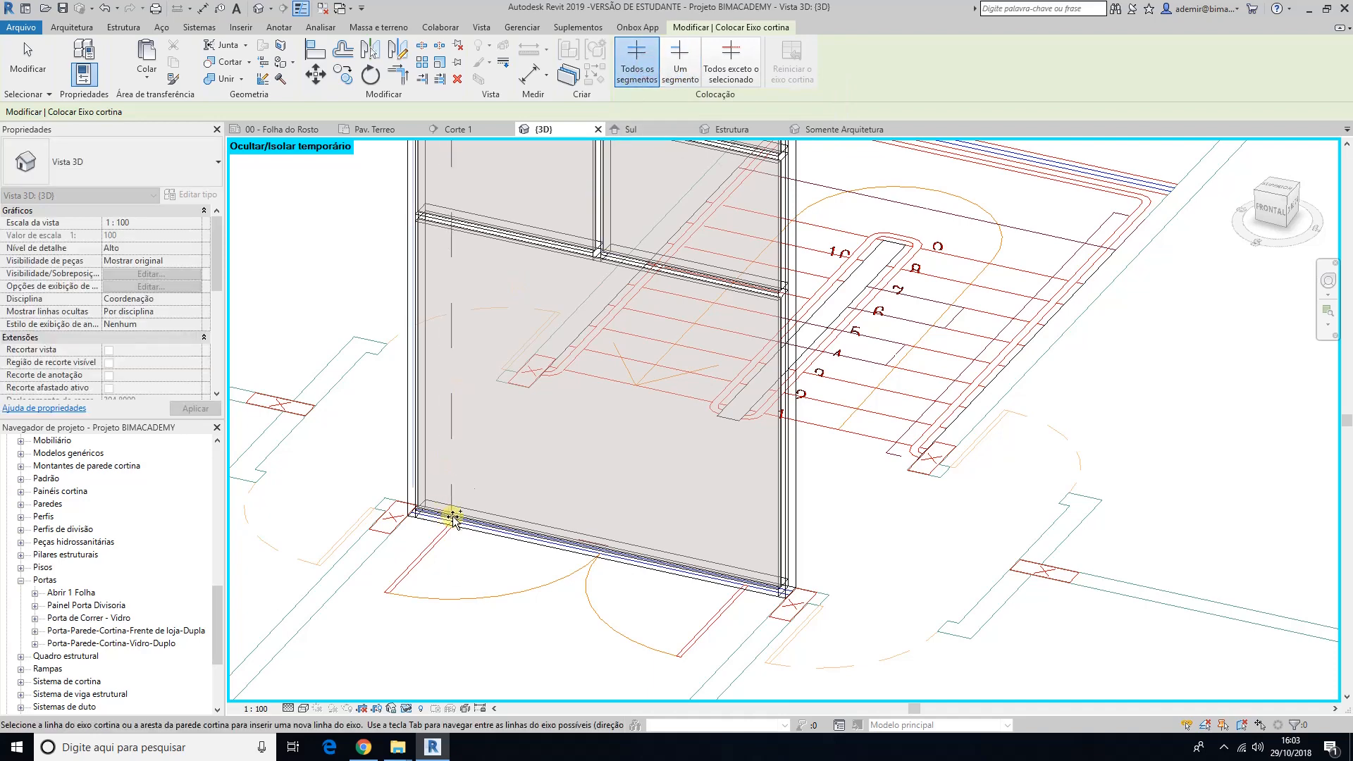
{"action": "left_click", "coordinate": [680, 67]}
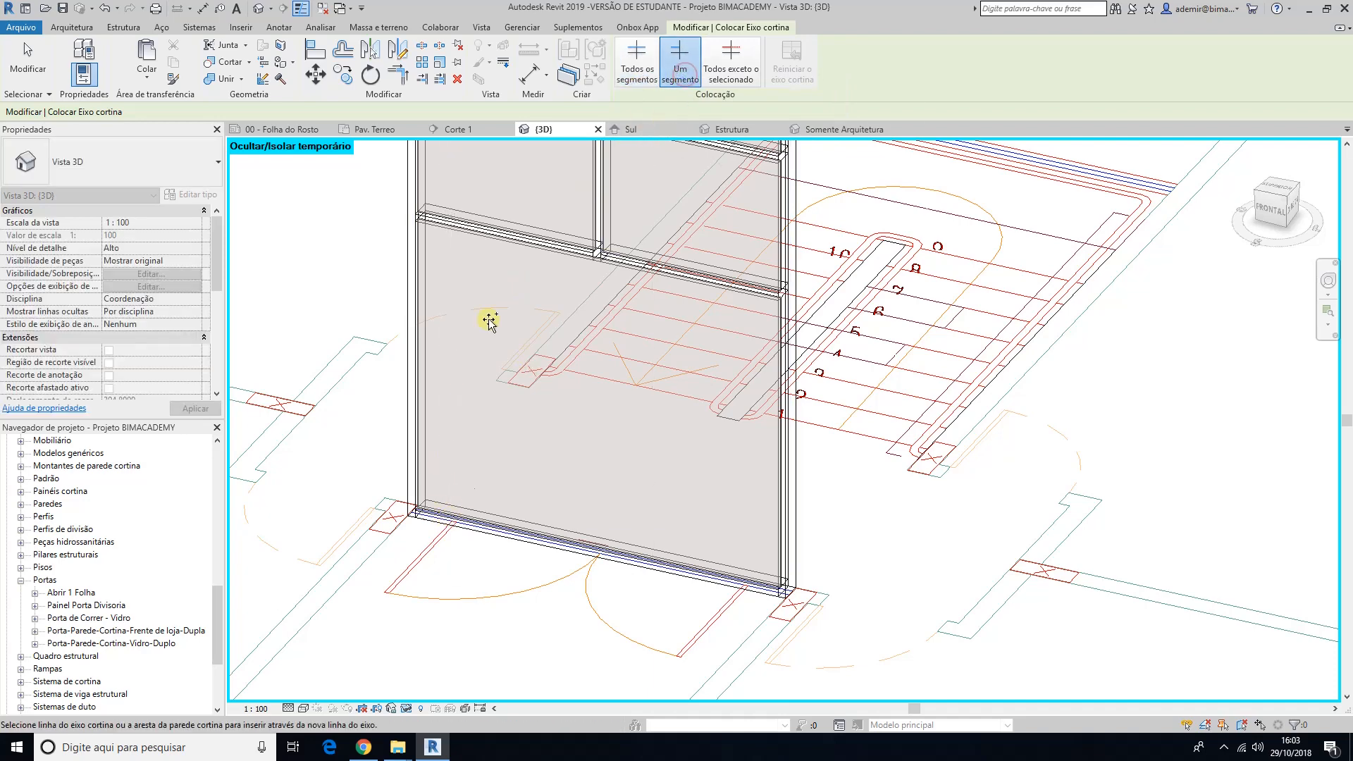
{"action": "left_click", "coordinate": [458, 512]}
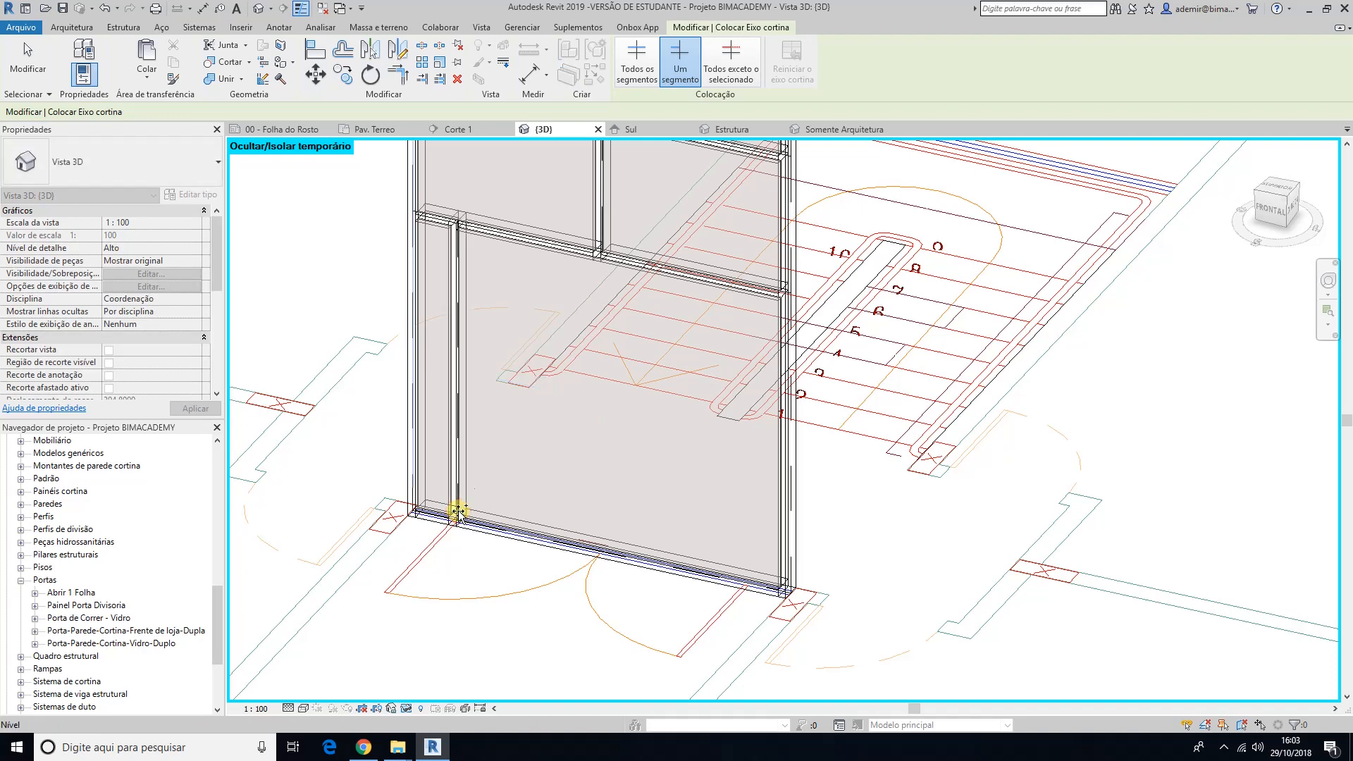
{"action": "left_click", "coordinate": [745, 583]}
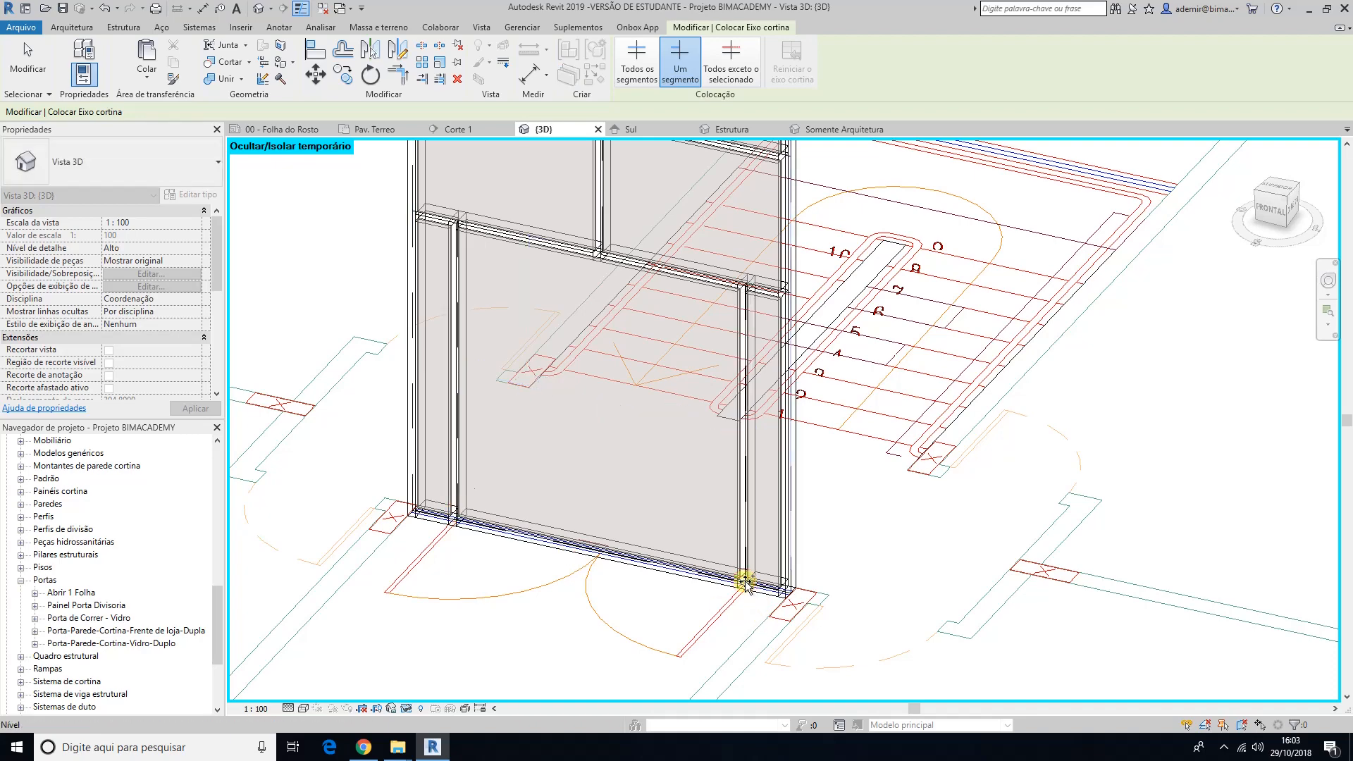
{"action": "key", "text": "Escape"}
{"action": "key", "text": "Escape"}
Step: Unpin and delete the two 50 x 150mm bottom mullions beneath the wide central panel of the entrance curtain wall
{"action": "scroll", "coordinate": [565, 608], "scroll_direction": "up", "scroll_amount": 1}
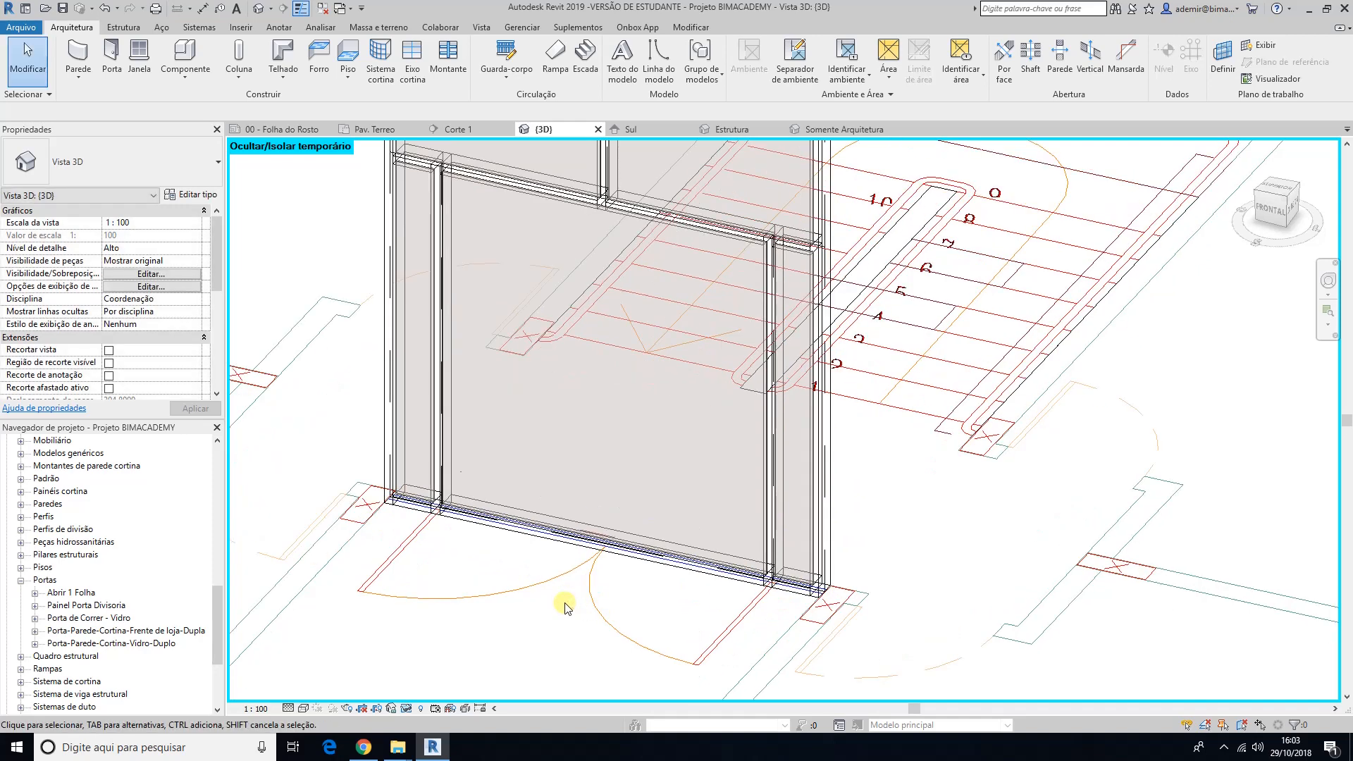
{"action": "middle_click_drag", "start_coordinate": [565, 607], "coordinate": [543, 565]}
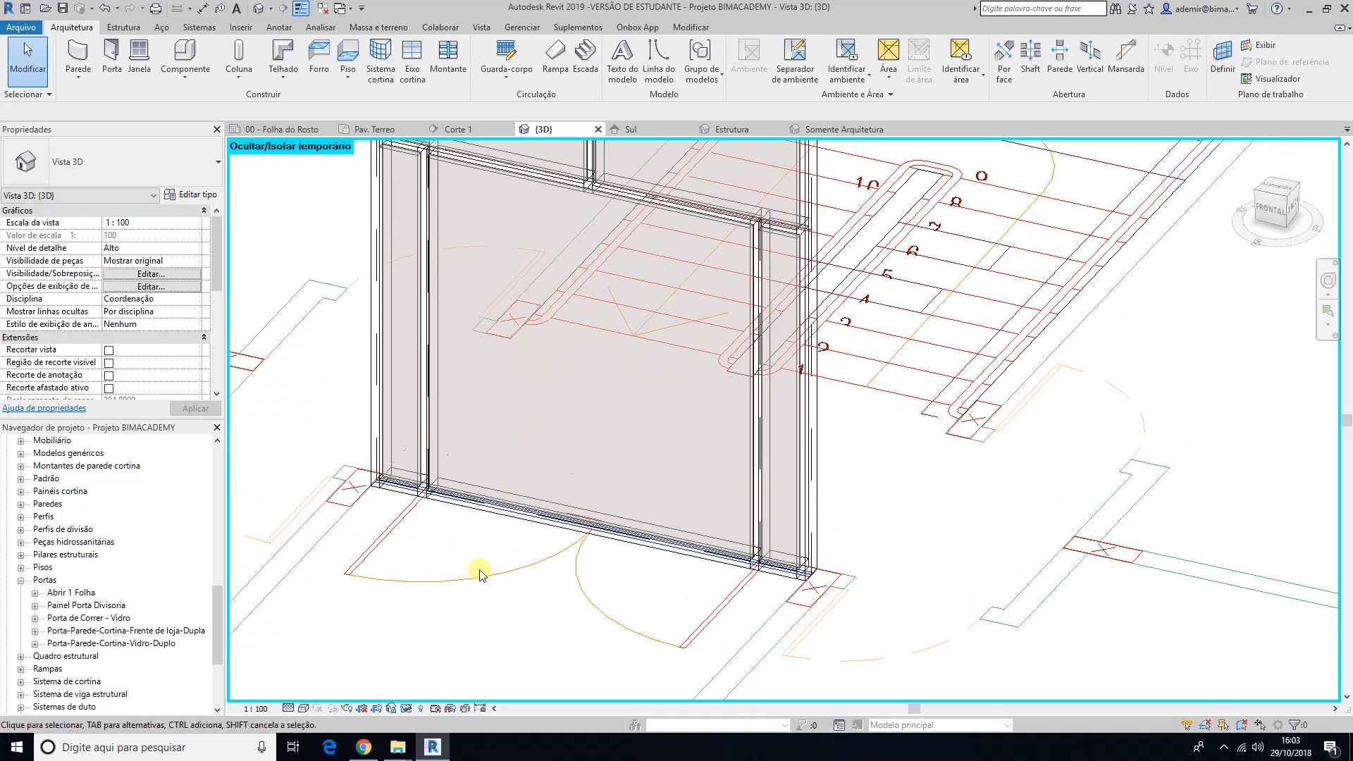
{"action": "left_click", "coordinate": [484, 515]}
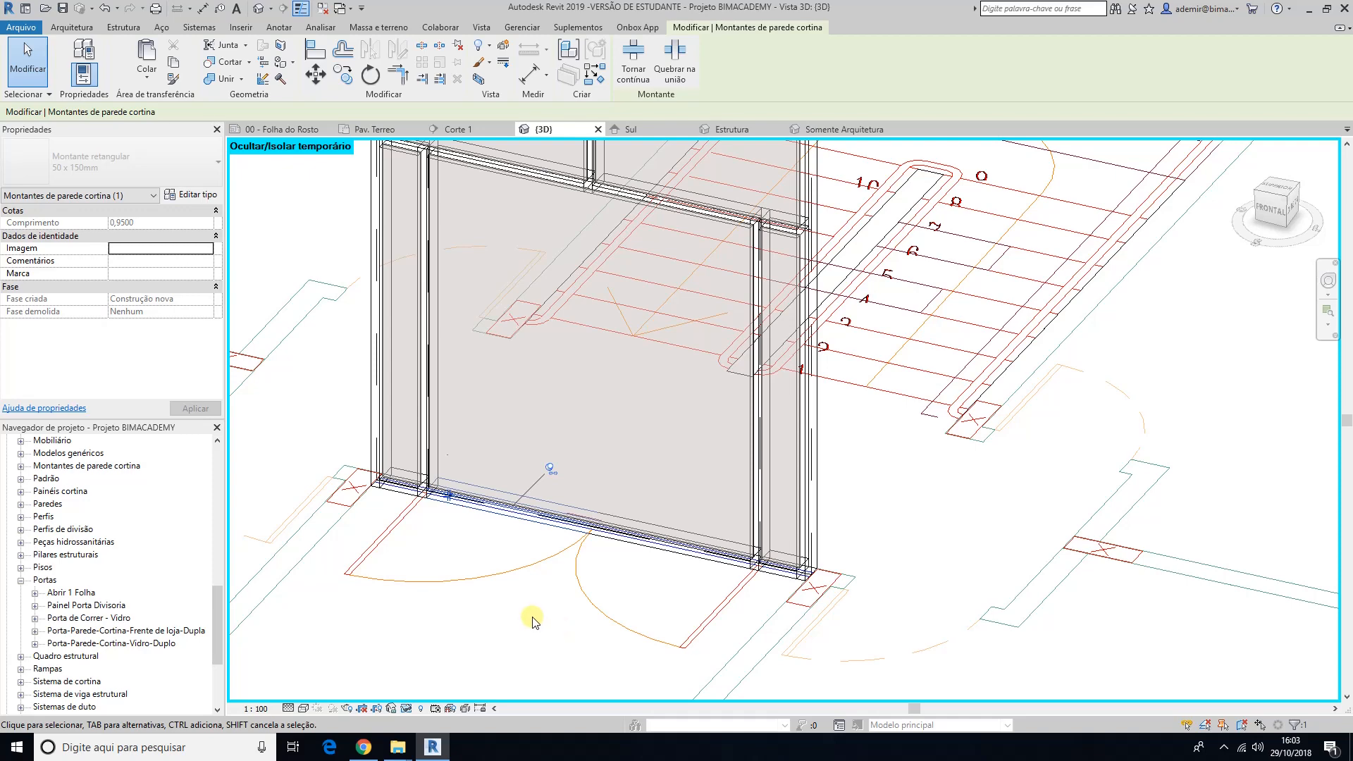
{"action": "left_click", "coordinate": [551, 468]}
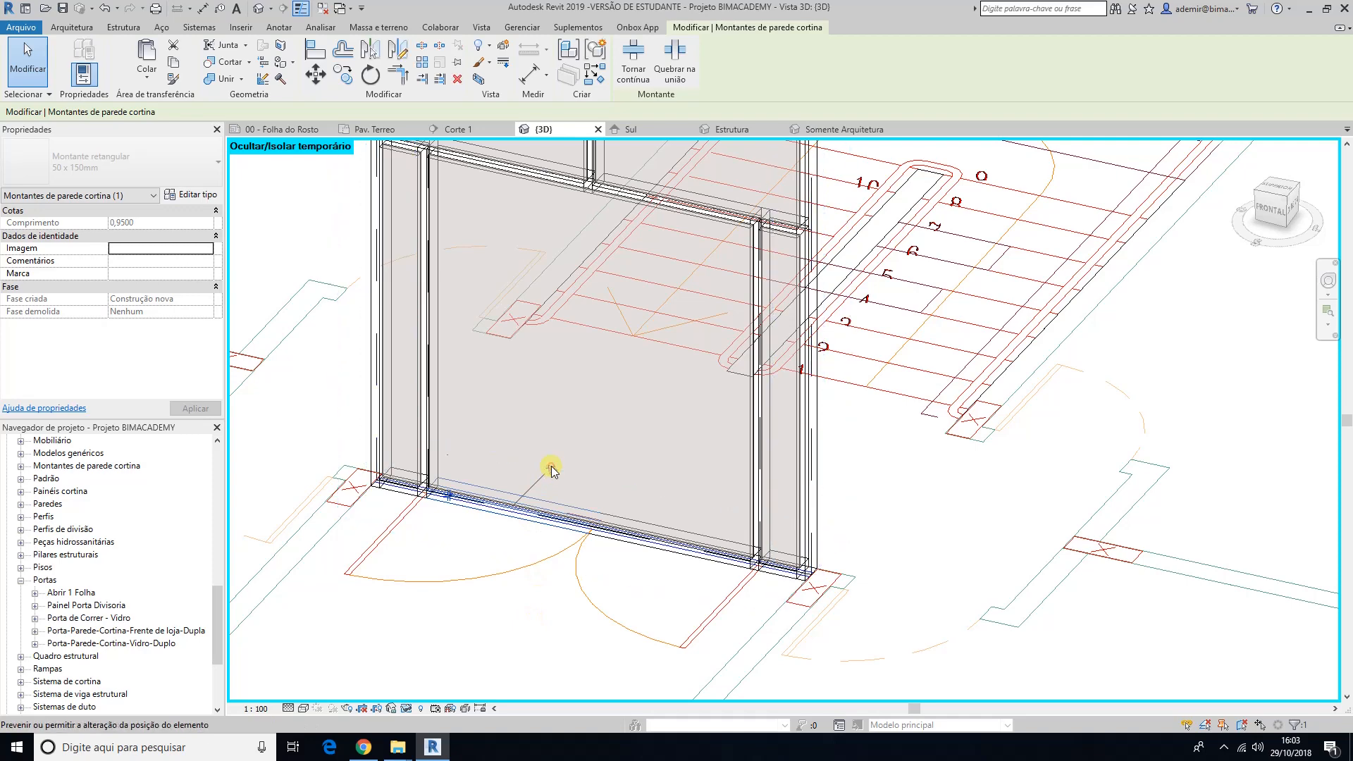
{"action": "left_click", "coordinate": [549, 610]}
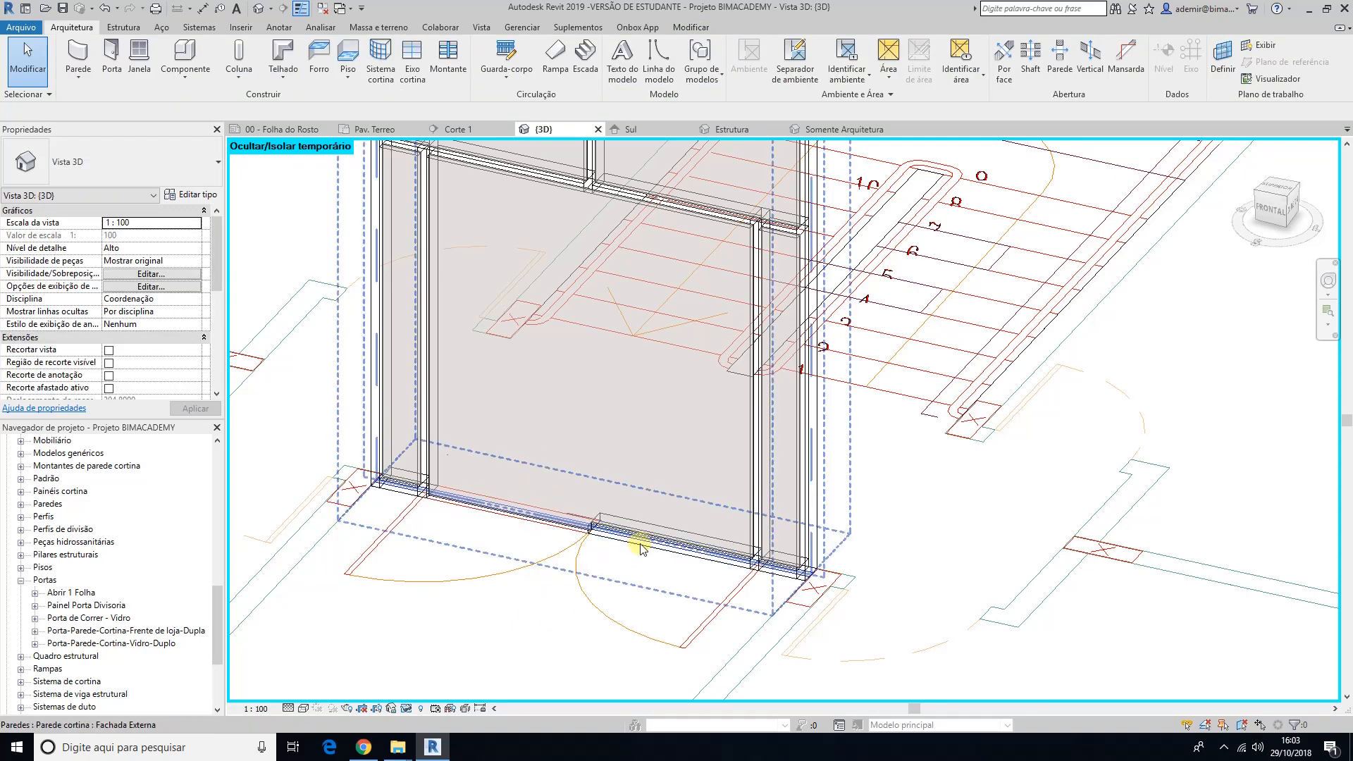
{"action": "left_click", "coordinate": [636, 551]}
{"action": "left_click", "coordinate": [536, 594]}
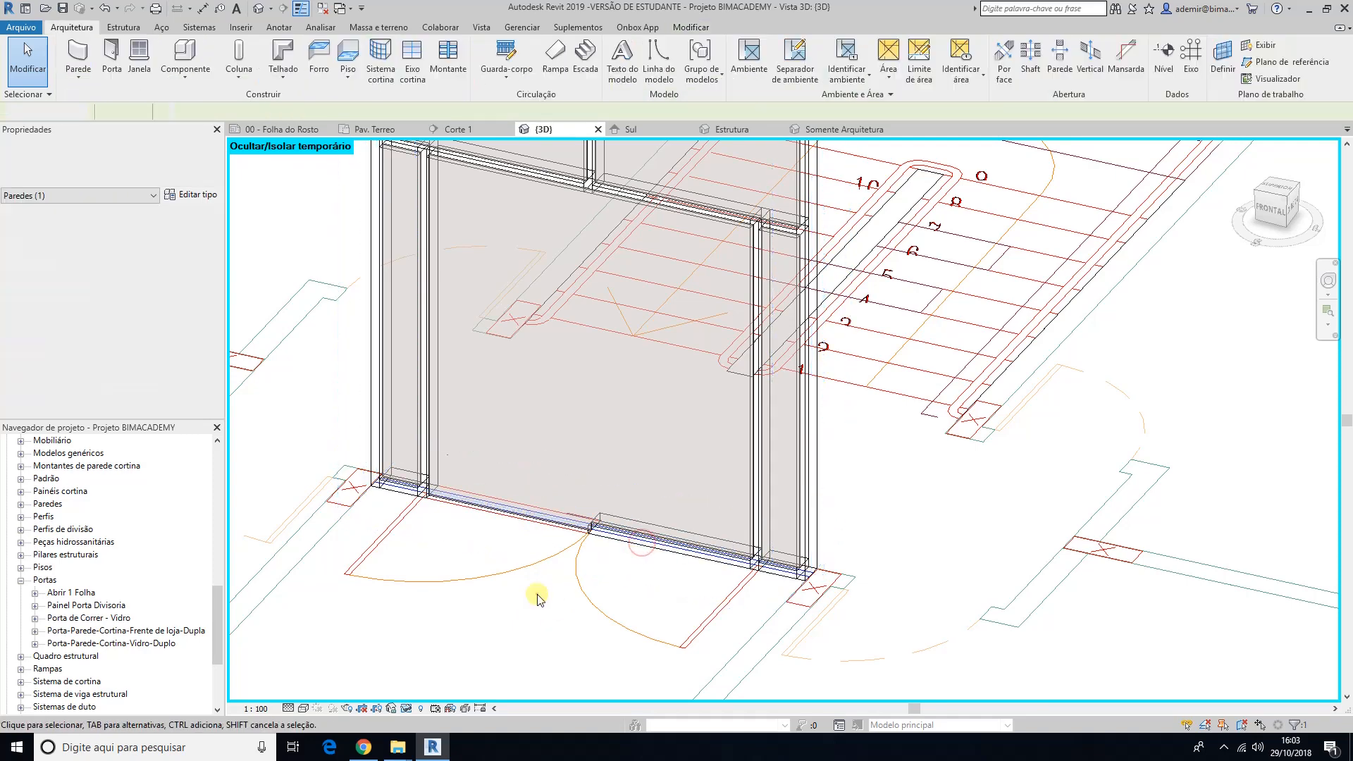
{"action": "key", "text": "Tab"}
{"action": "left_click", "coordinate": [615, 543]}
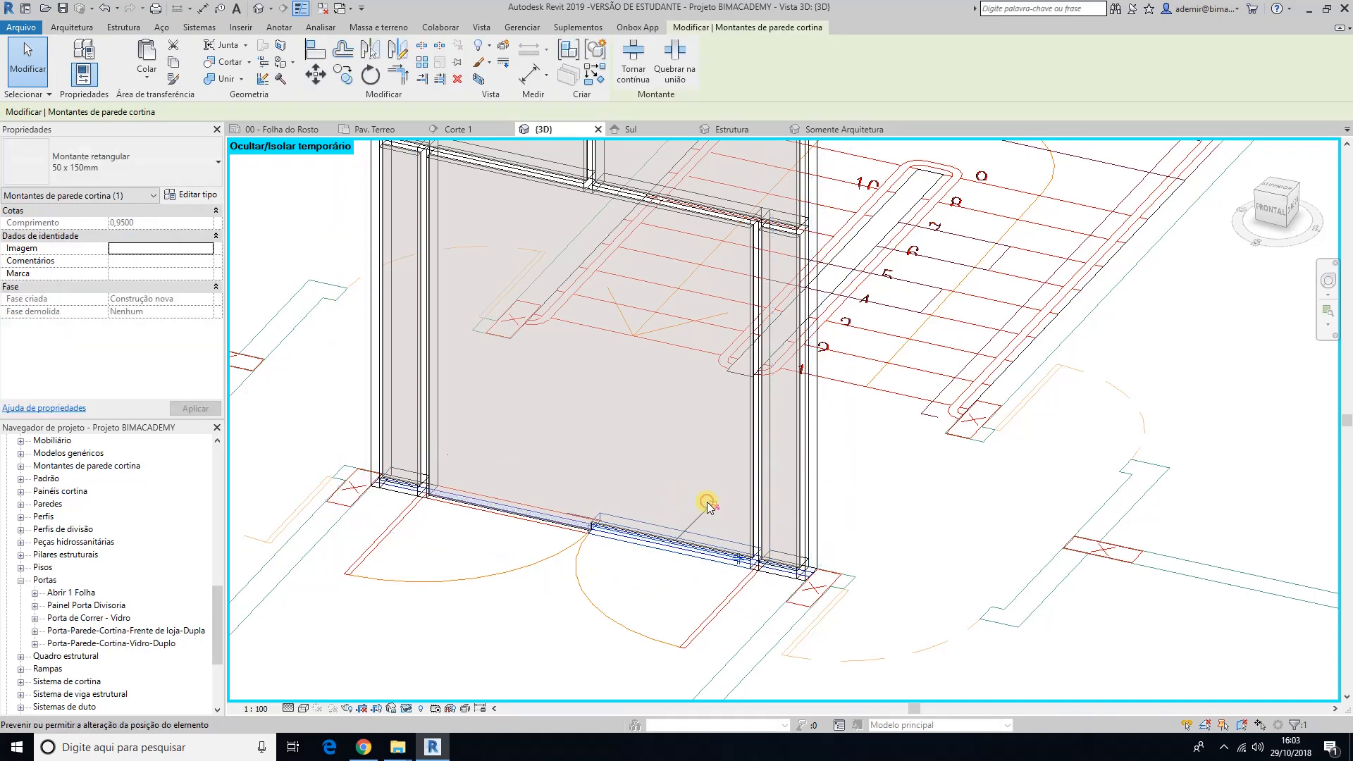
{"action": "left_click", "coordinate": [592, 640]}
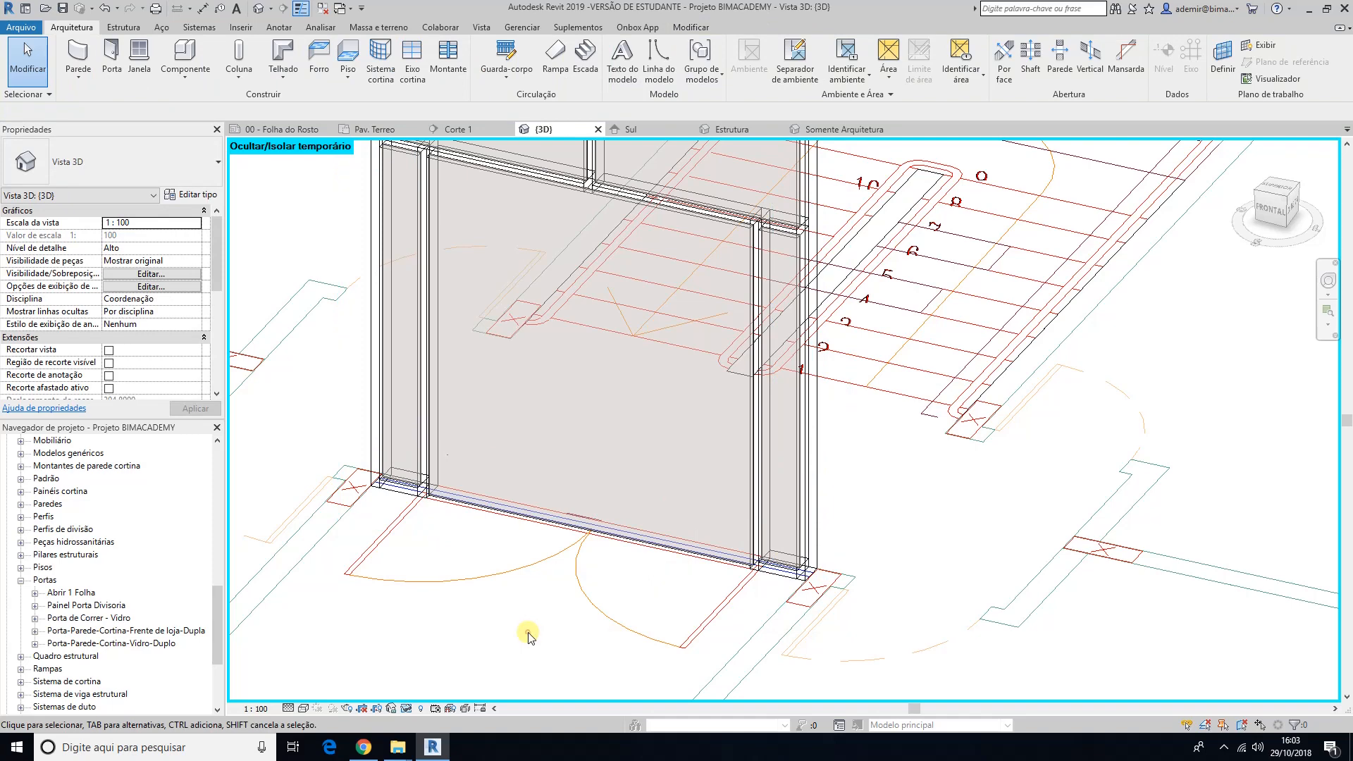
Step: Set the 3D view's visual style to Cores consistentes
{"action": "left_click", "coordinate": [304, 709]}
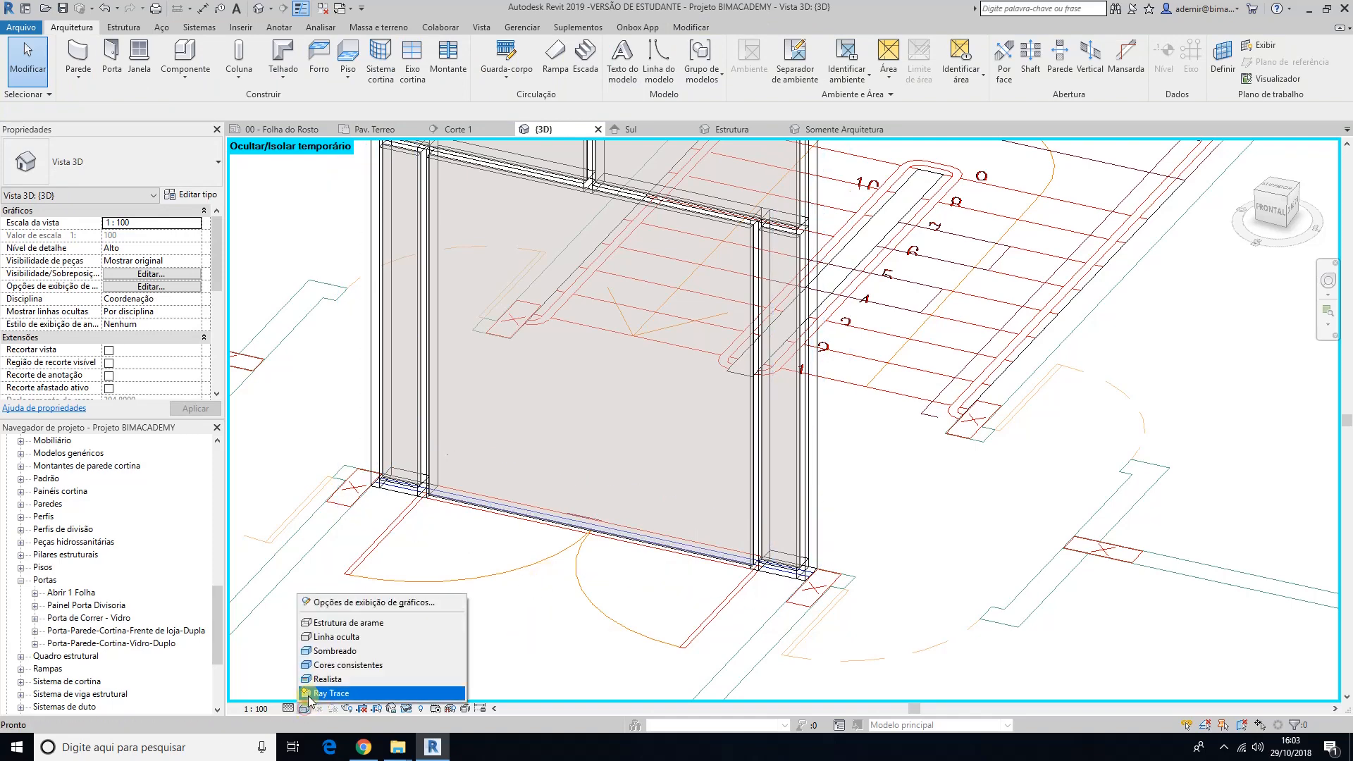
{"action": "left_click", "coordinate": [329, 665]}
{"action": "middle_click_drag", "start_coordinate": [520, 619], "coordinate": [516, 636]}
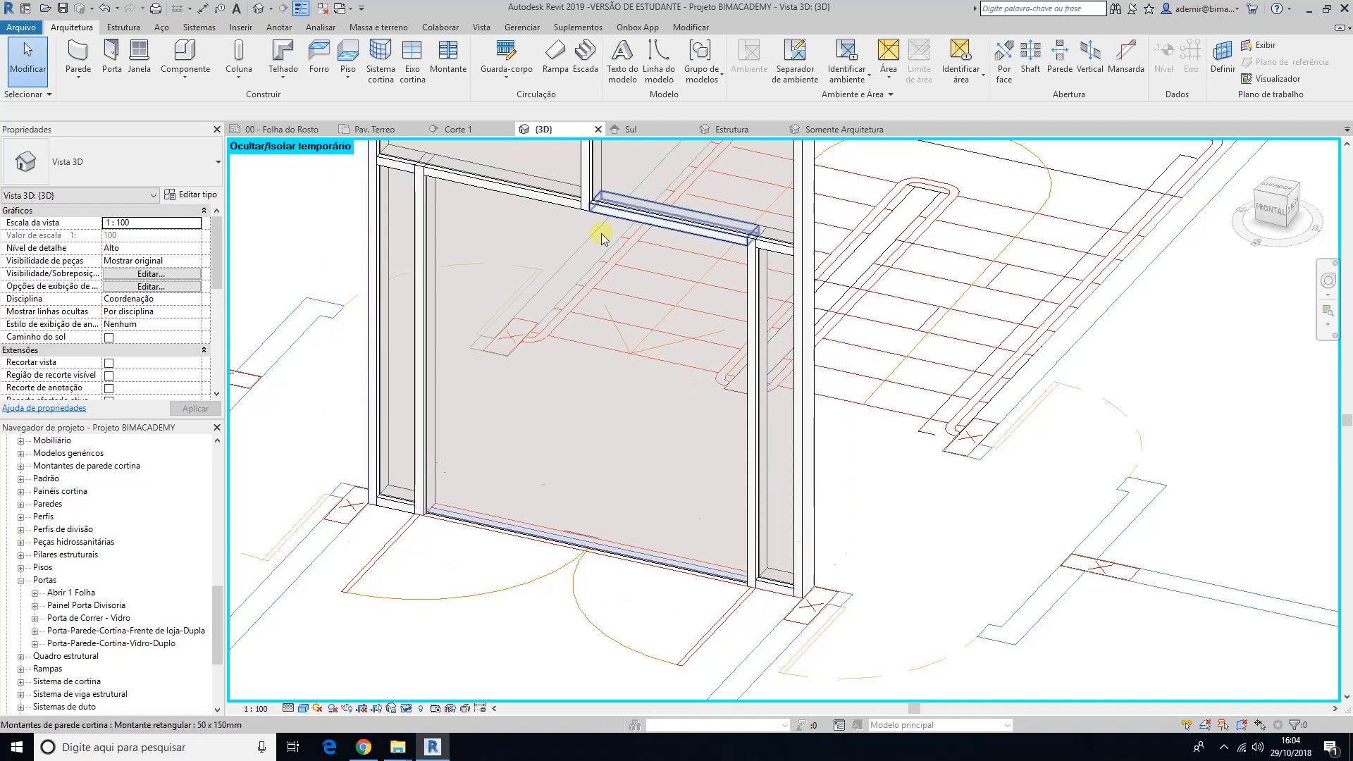
Step: Examine the panel types offered for Painel de parede cortina in the Fachada Externa type properties, leaving the type as is
{"action": "left_click", "coordinate": [458, 527]}
{"action": "left_click", "coordinate": [197, 194]}
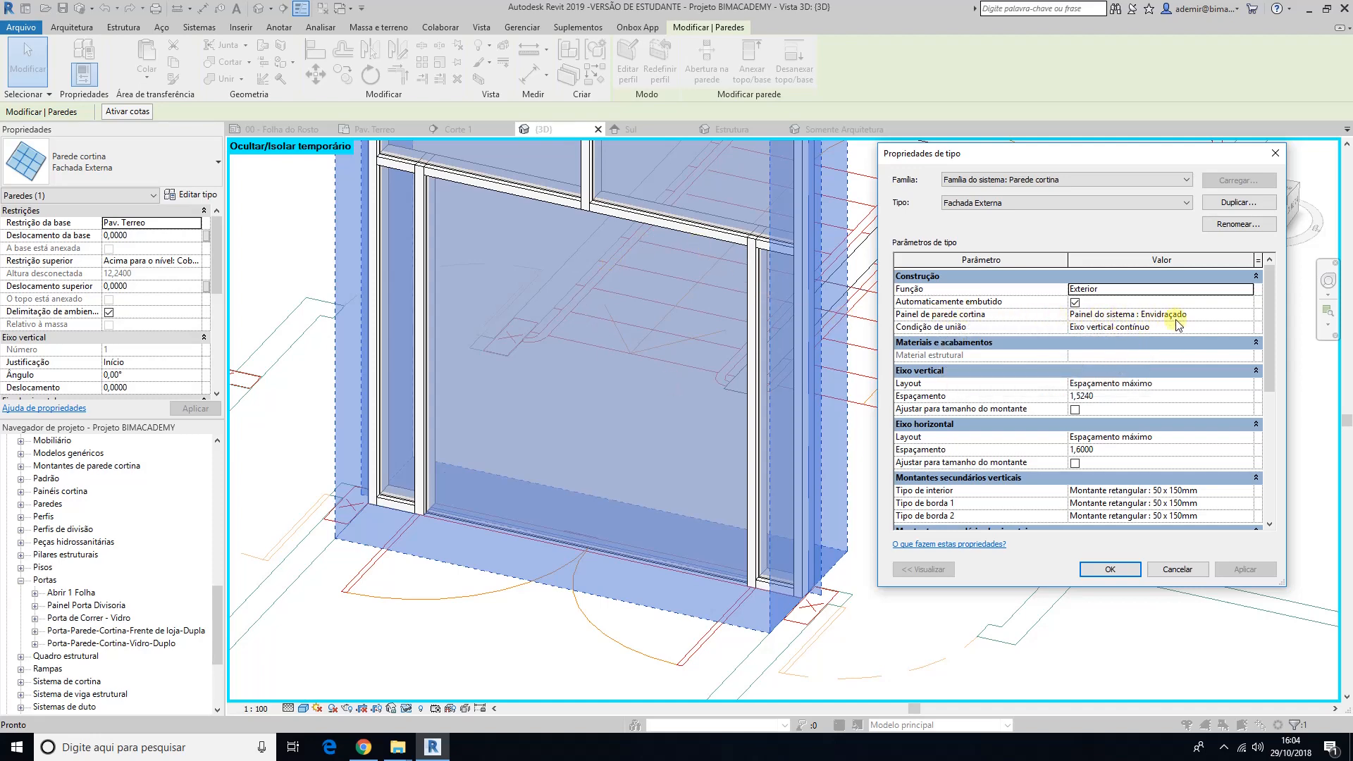
{"action": "left_click", "coordinate": [1252, 317]}
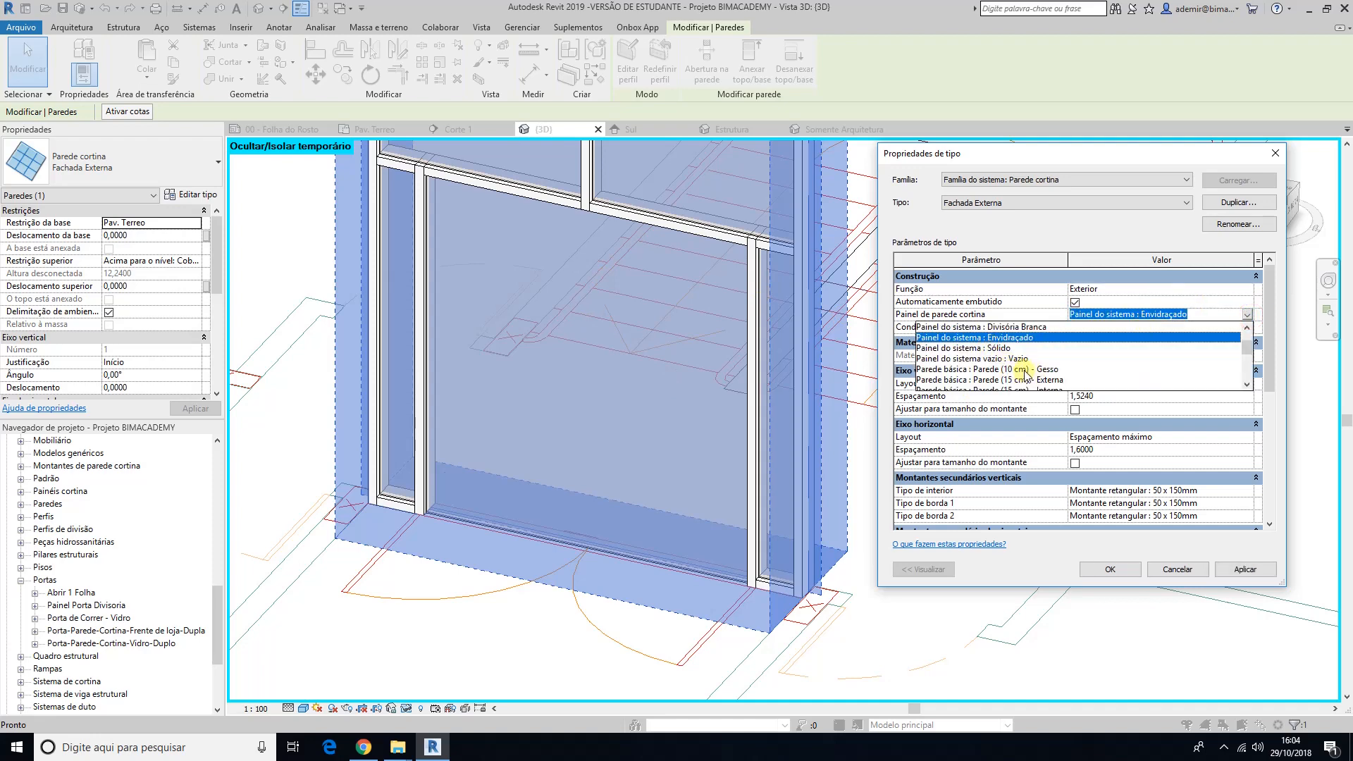
{"action": "scroll", "coordinate": [1025, 371], "scroll_direction": "down", "scroll_amount": 1}
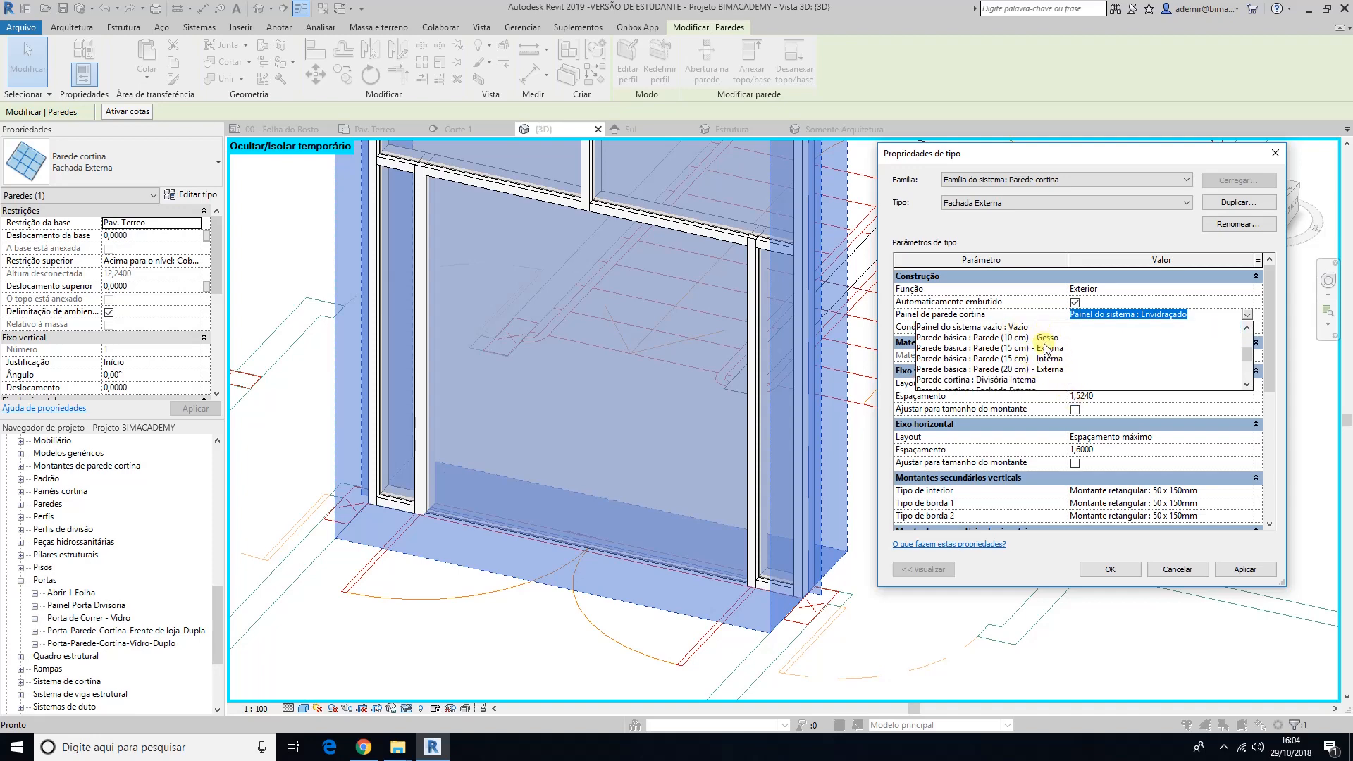
{"action": "left_click", "coordinate": [1177, 569]}
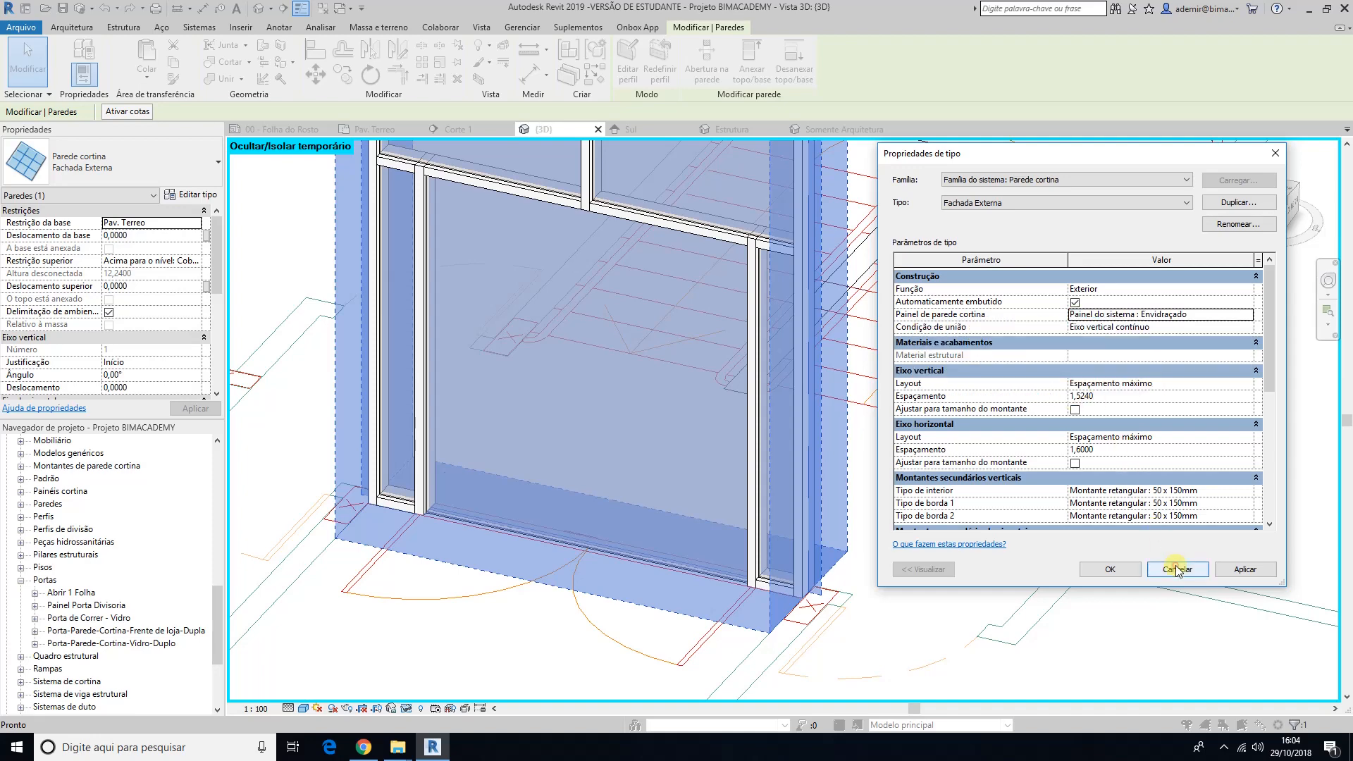
{"action": "left_click", "coordinate": [1176, 569]}
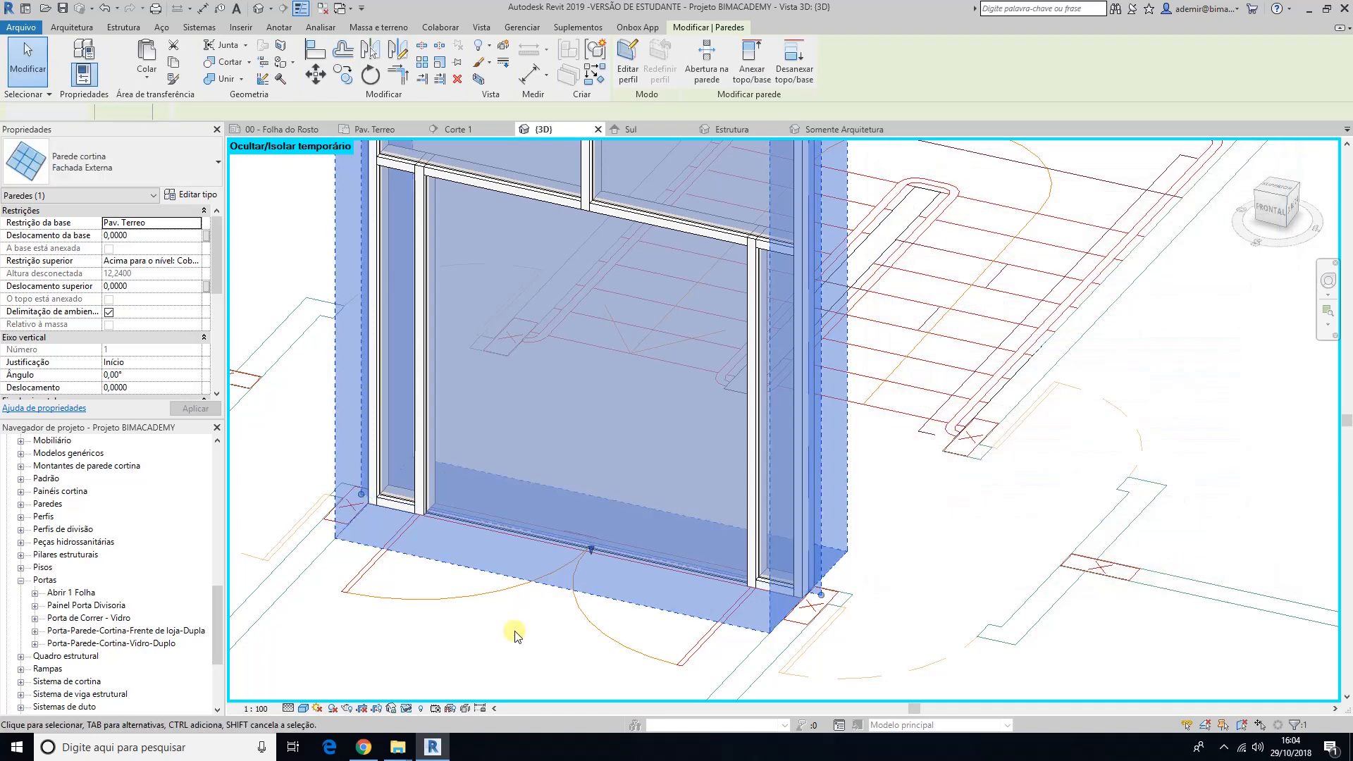
{"action": "left_click", "coordinate": [514, 630]}
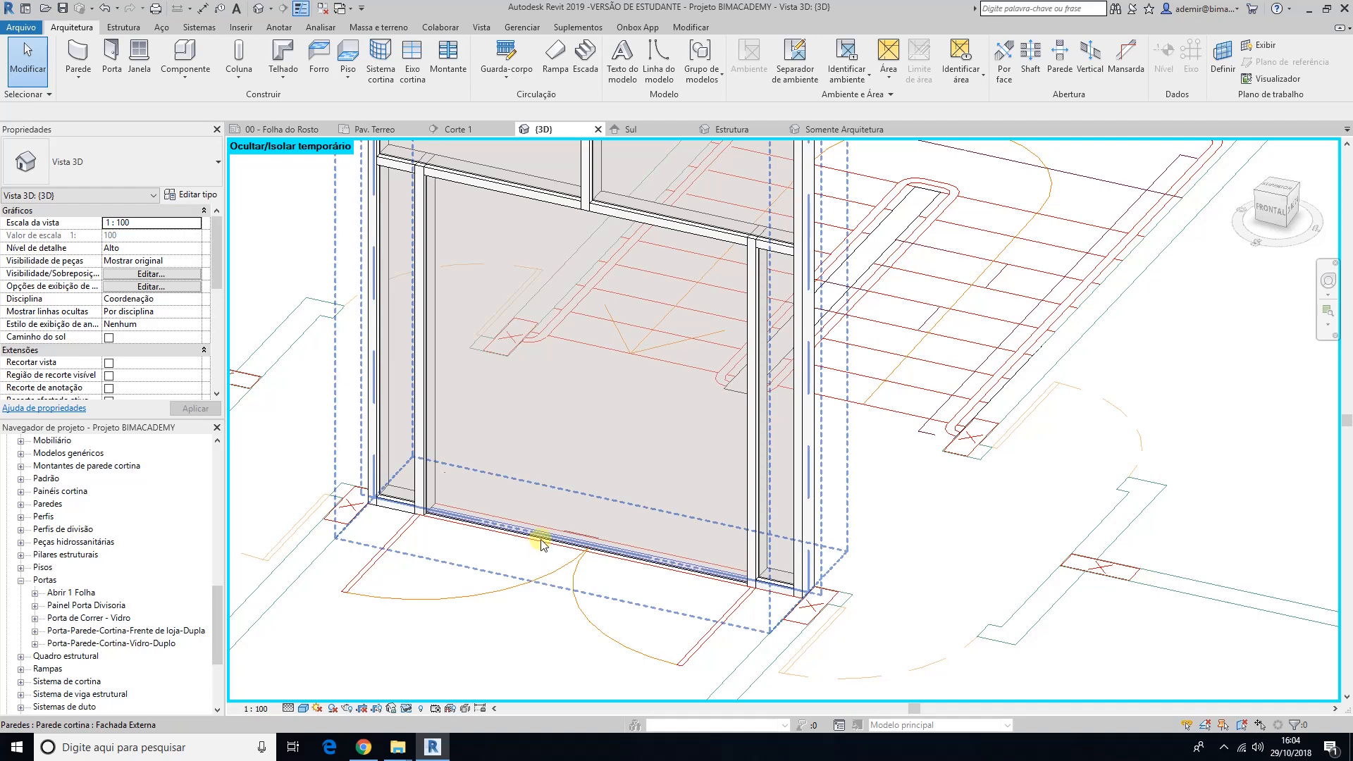
Step: Select the wide central Envidraçado panel in the bottom row of the entrance curtain wall and unpin it
{"action": "key", "text": "Tab"}
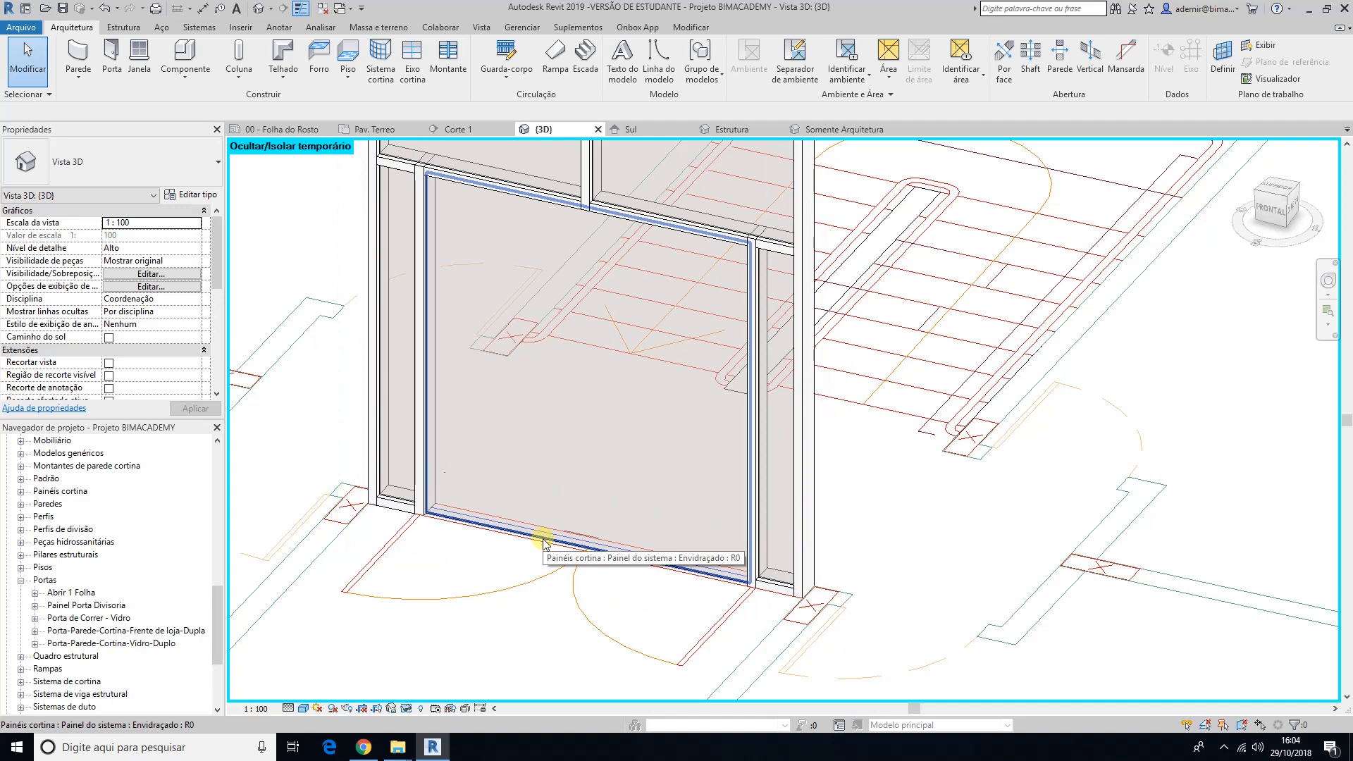
{"action": "left_click", "coordinate": [543, 543]}
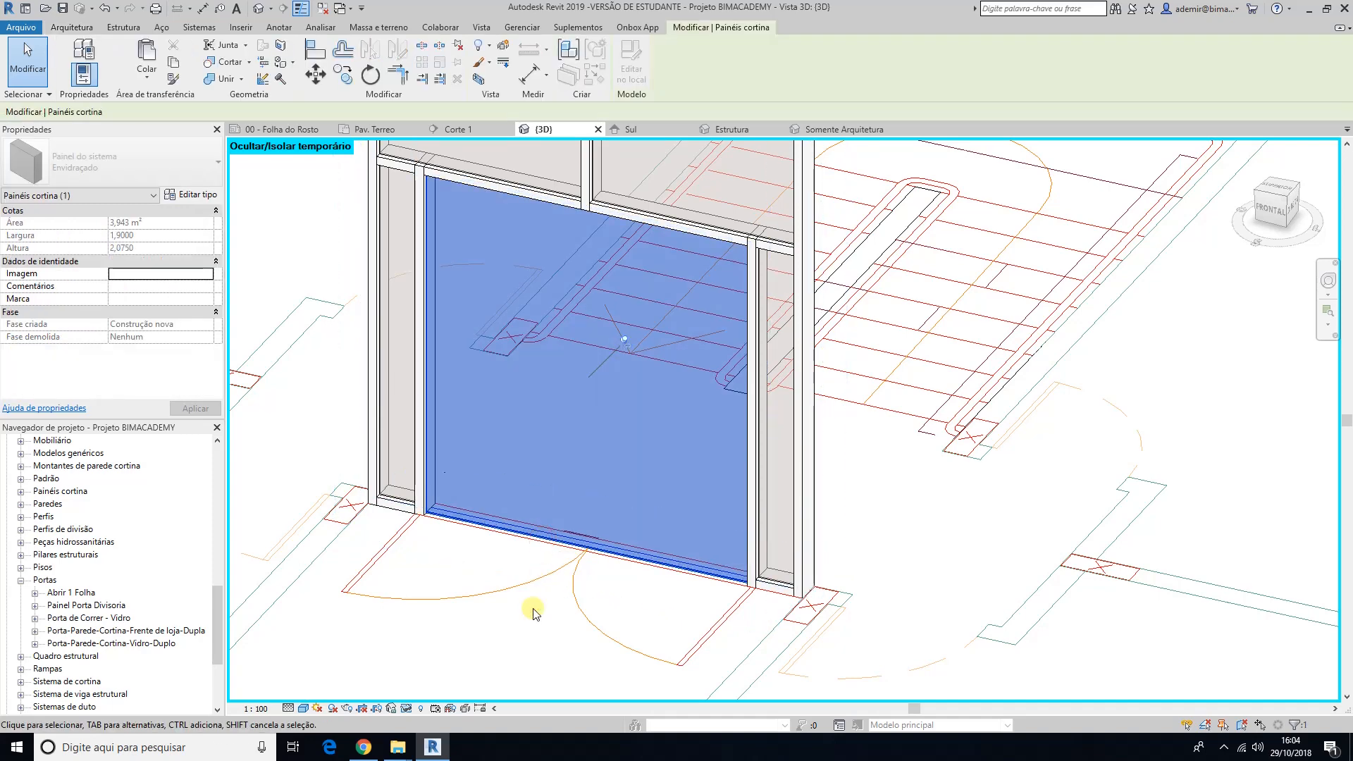
{"action": "left_click", "coordinate": [81, 166]}
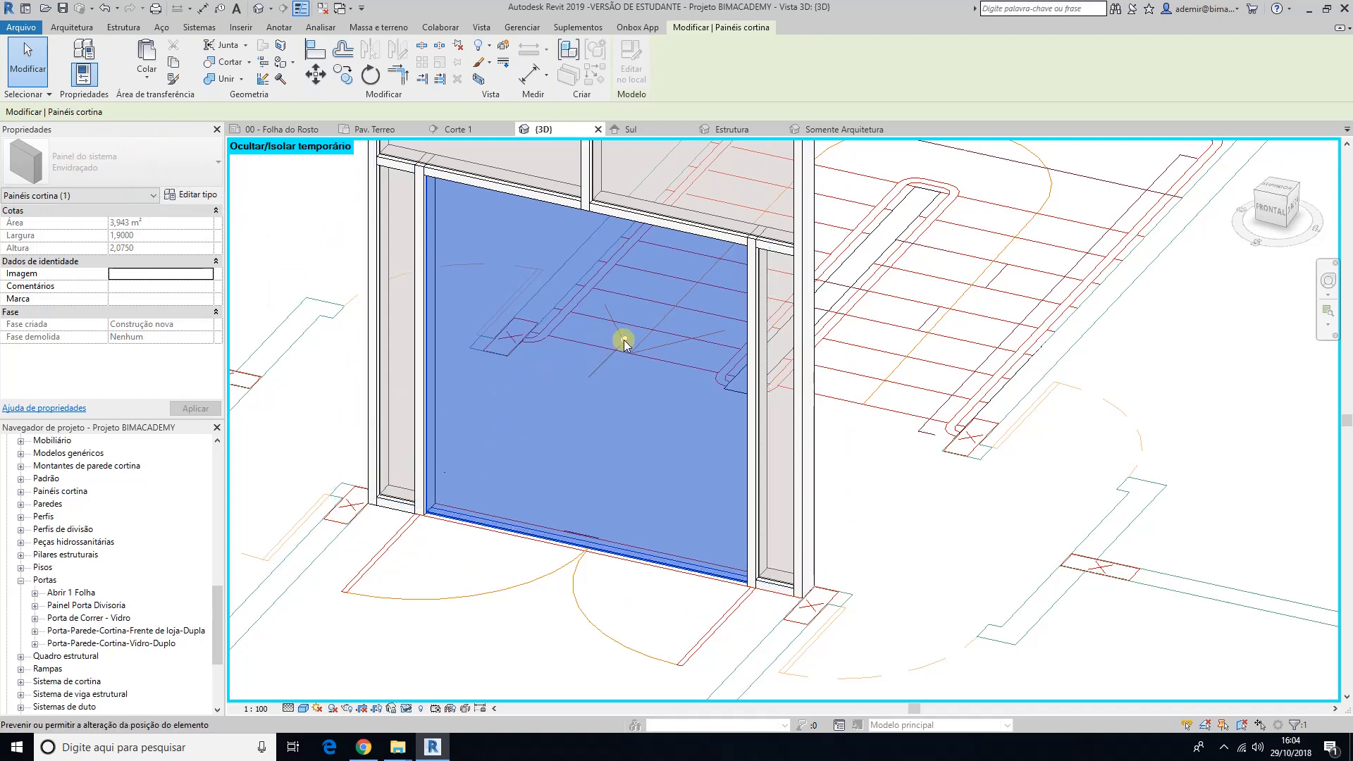
{"action": "left_click", "coordinate": [624, 343]}
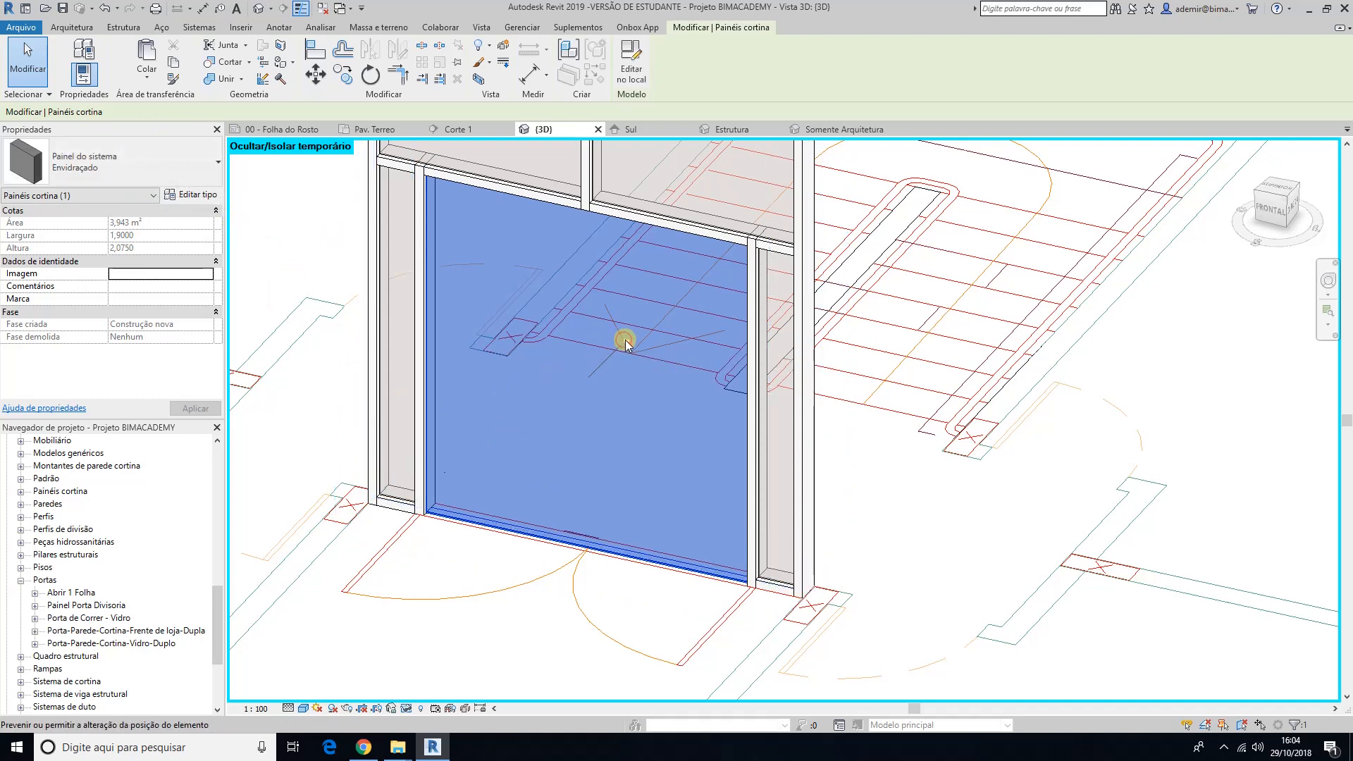
Step: Replace the unpinned glass panel with the Porta-Parede-Cortina-Vidro-Duplo double door type
{"action": "left_click", "coordinate": [106, 166]}
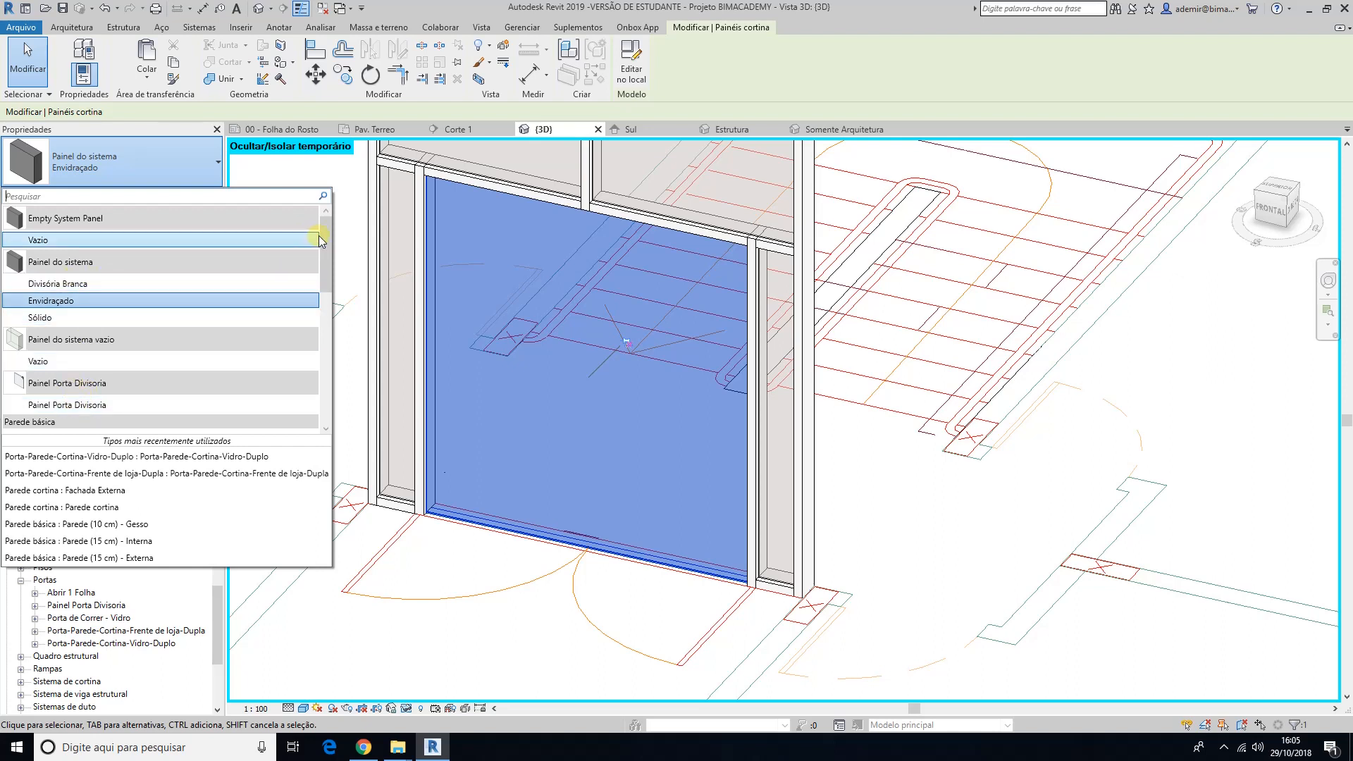
{"action": "left_click_drag", "start_coordinate": [324, 236], "coordinate": [335, 380]}
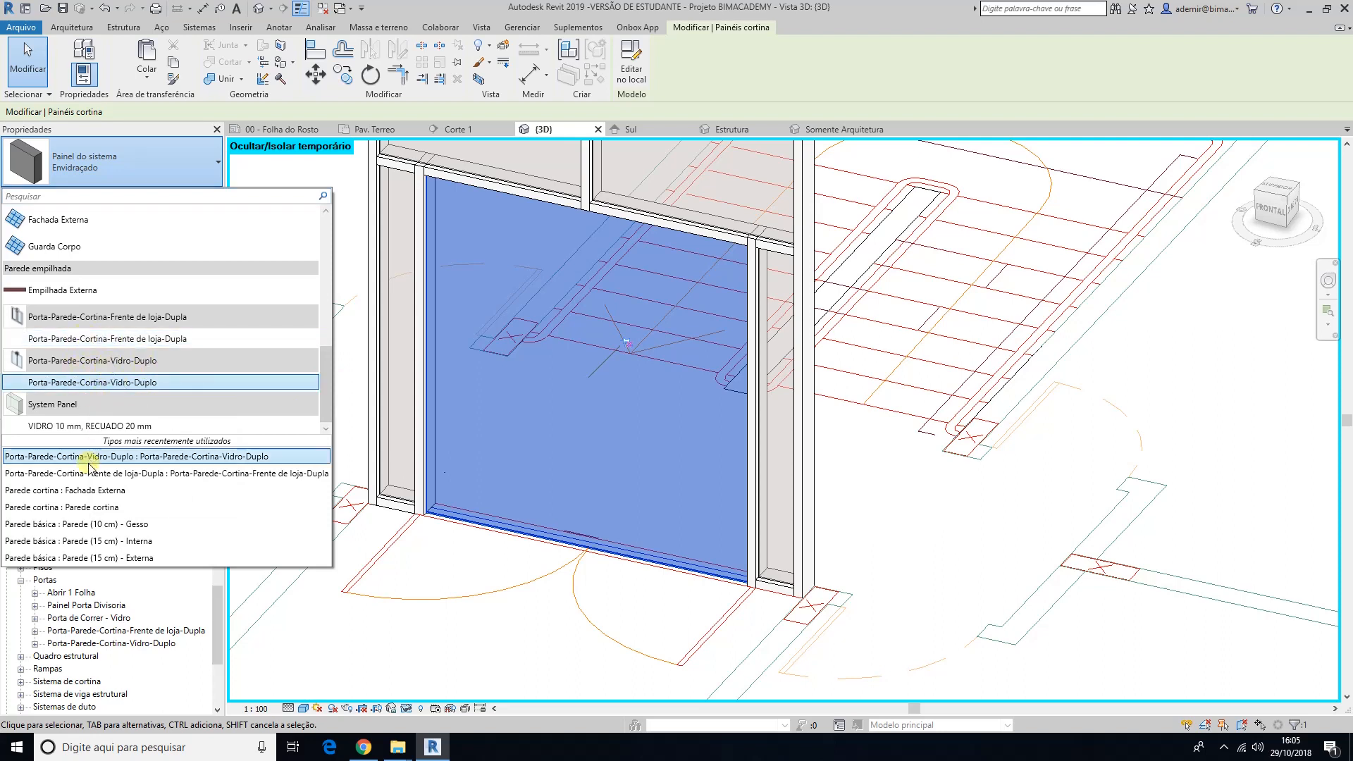
{"action": "scroll", "coordinate": [79, 343], "scroll_direction": "up", "scroll_amount": 1}
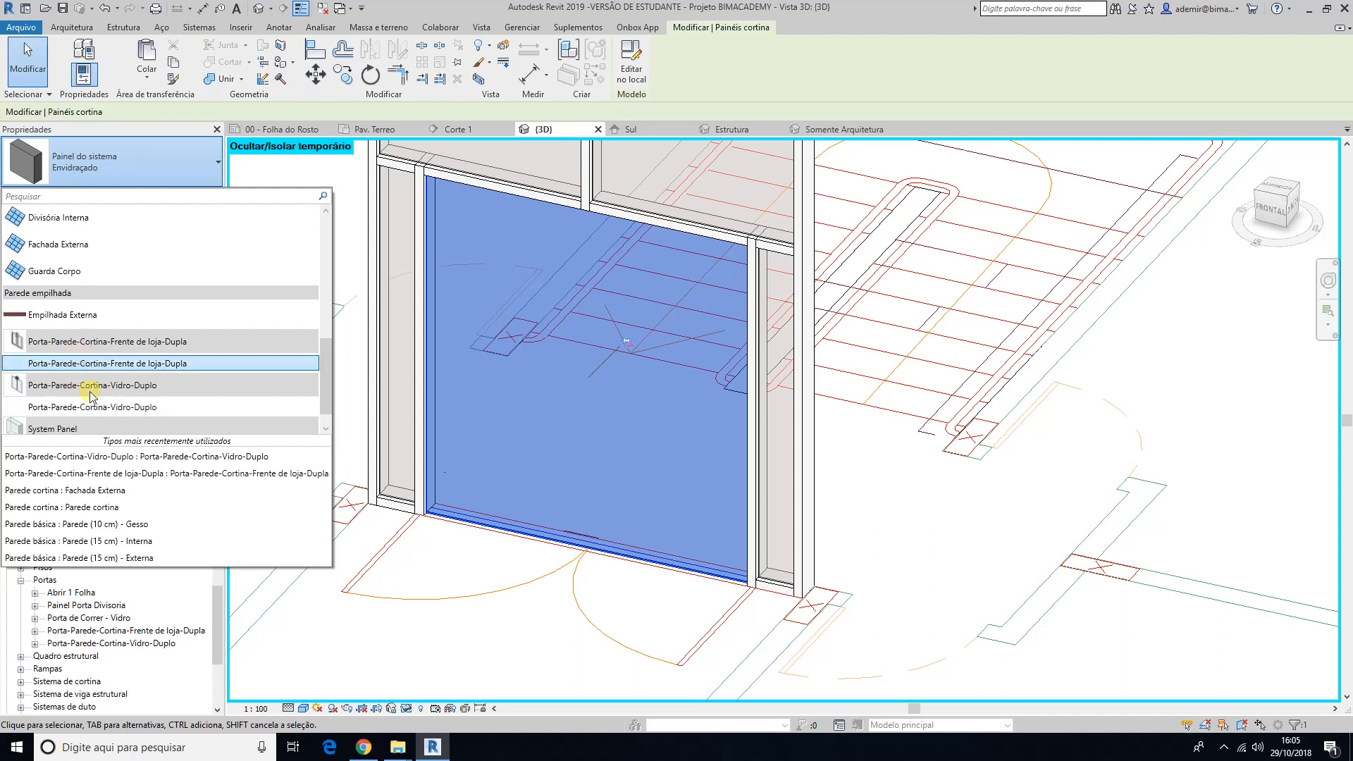
{"action": "left_click", "coordinate": [52, 409]}
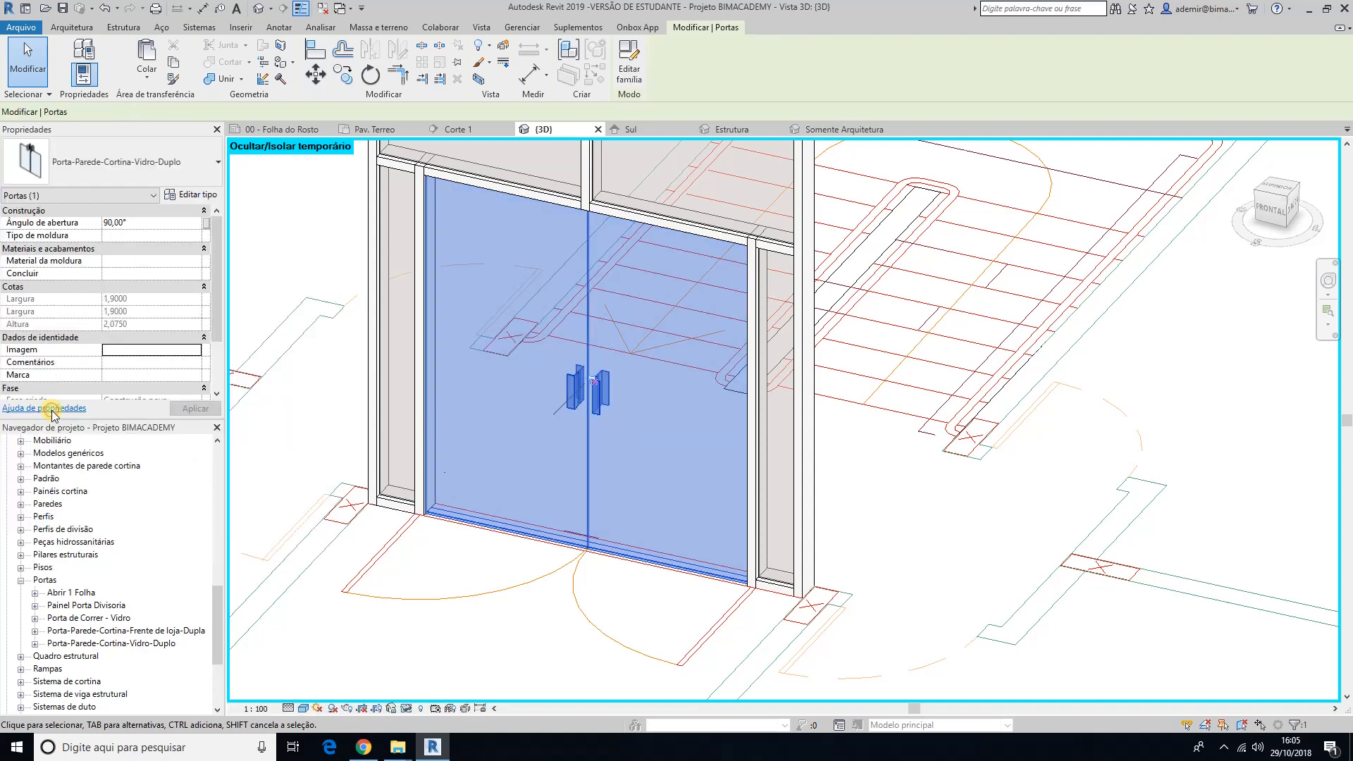
{"action": "left_click", "coordinate": [529, 639]}
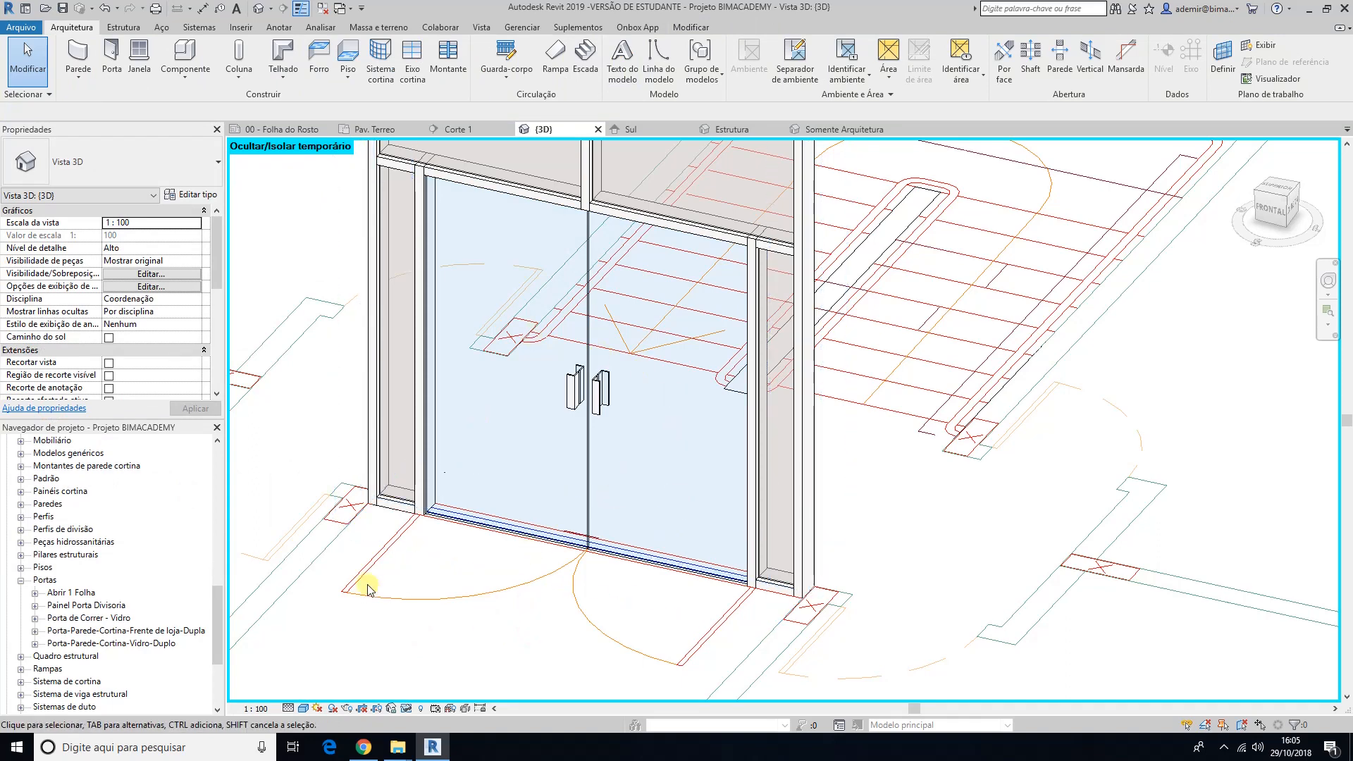
Step: Reset the temporary hide/isolate in the 3D view to bring back the whole building
{"action": "left_click_drag", "start_coordinate": [214, 611], "coordinate": [214, 547]}
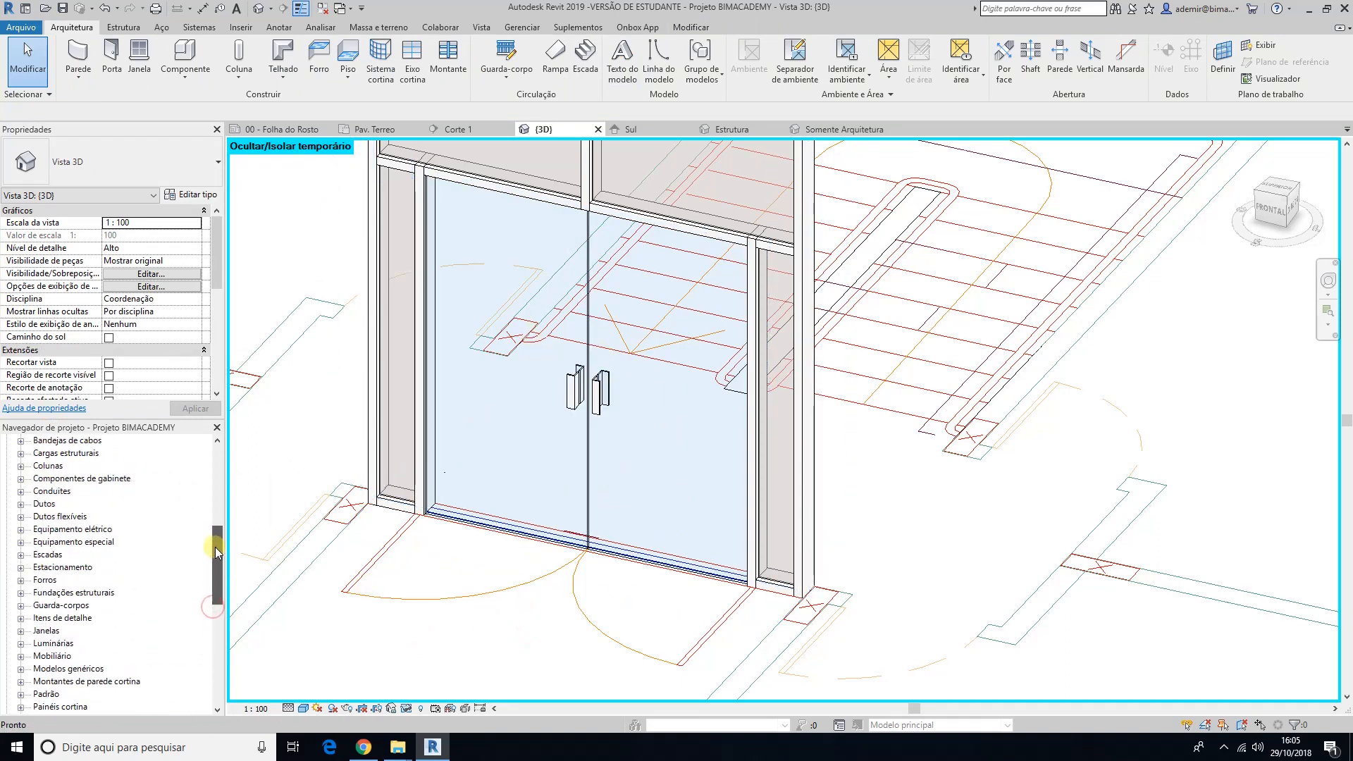
{"action": "scroll", "coordinate": [419, 637], "scroll_direction": "down", "scroll_amount": 4}
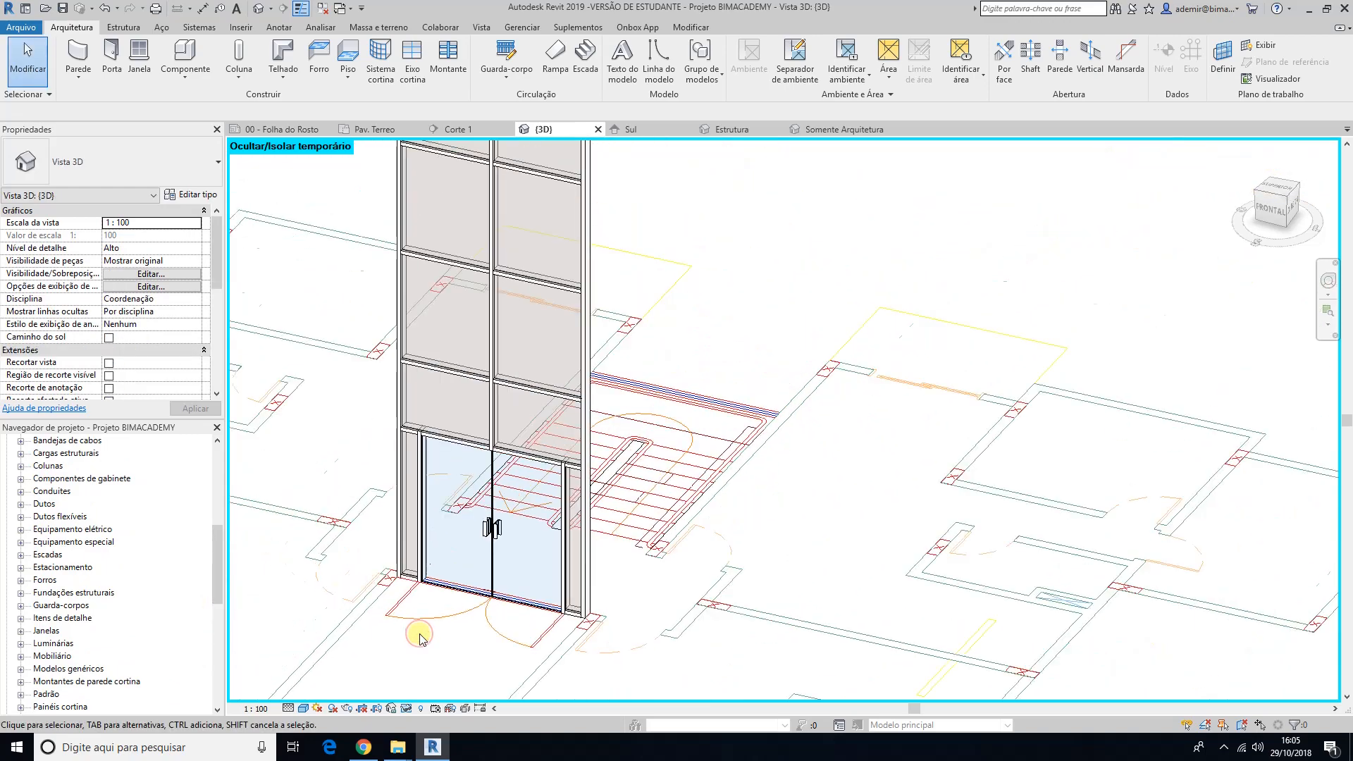
{"action": "middle_click_drag", "start_coordinate": [419, 638], "coordinate": [445, 636], "text": "shift"}
{"action": "scroll", "coordinate": [603, 642], "scroll_direction": "down", "scroll_amount": 4}
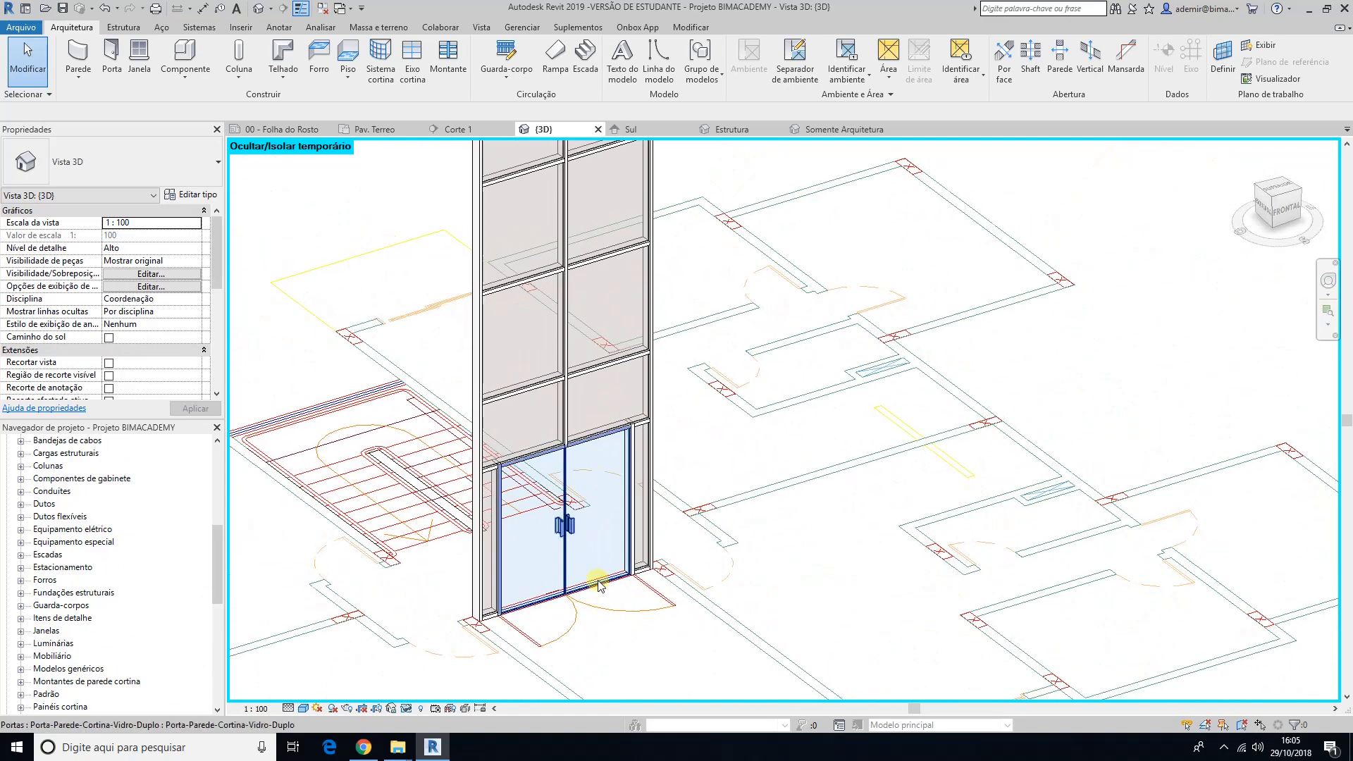
{"action": "middle_click_drag", "start_coordinate": [607, 617], "coordinate": [601, 512]}
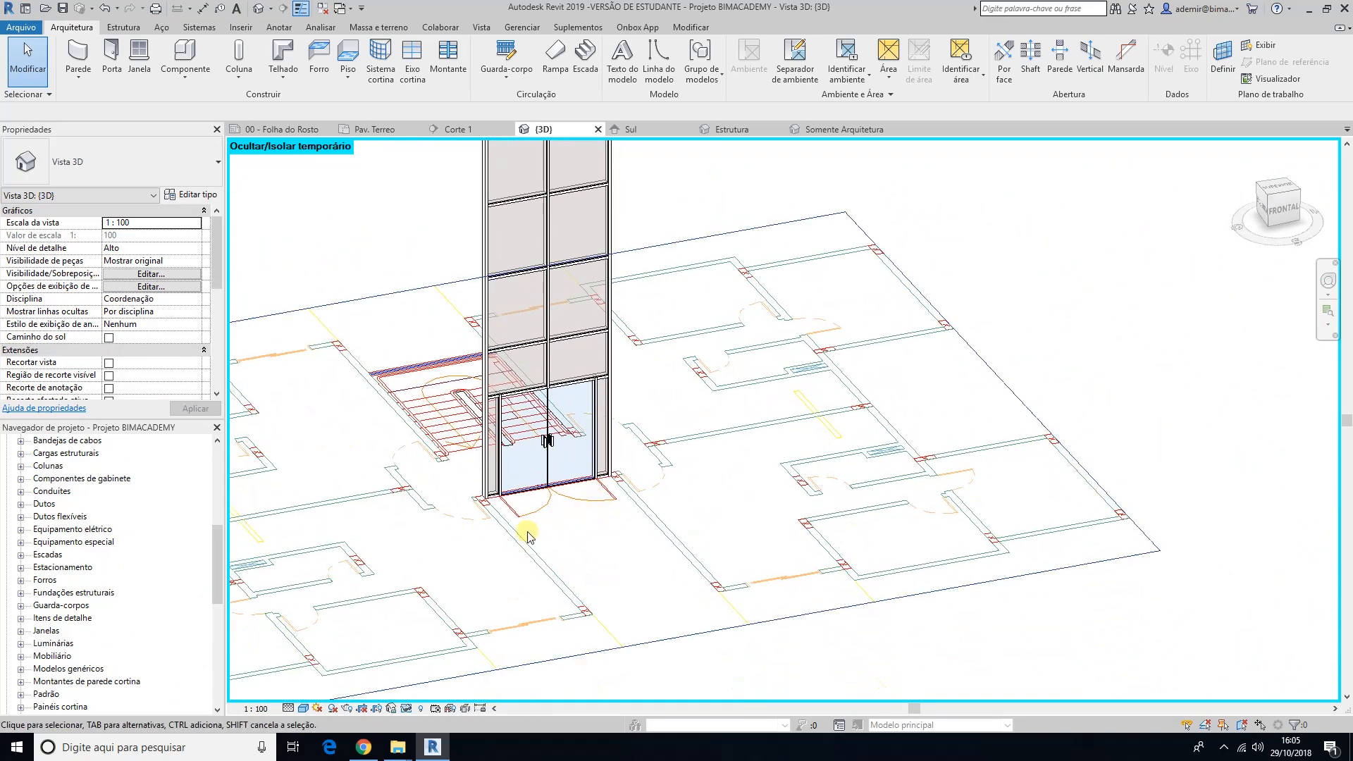
{"action": "left_click", "coordinate": [407, 709]}
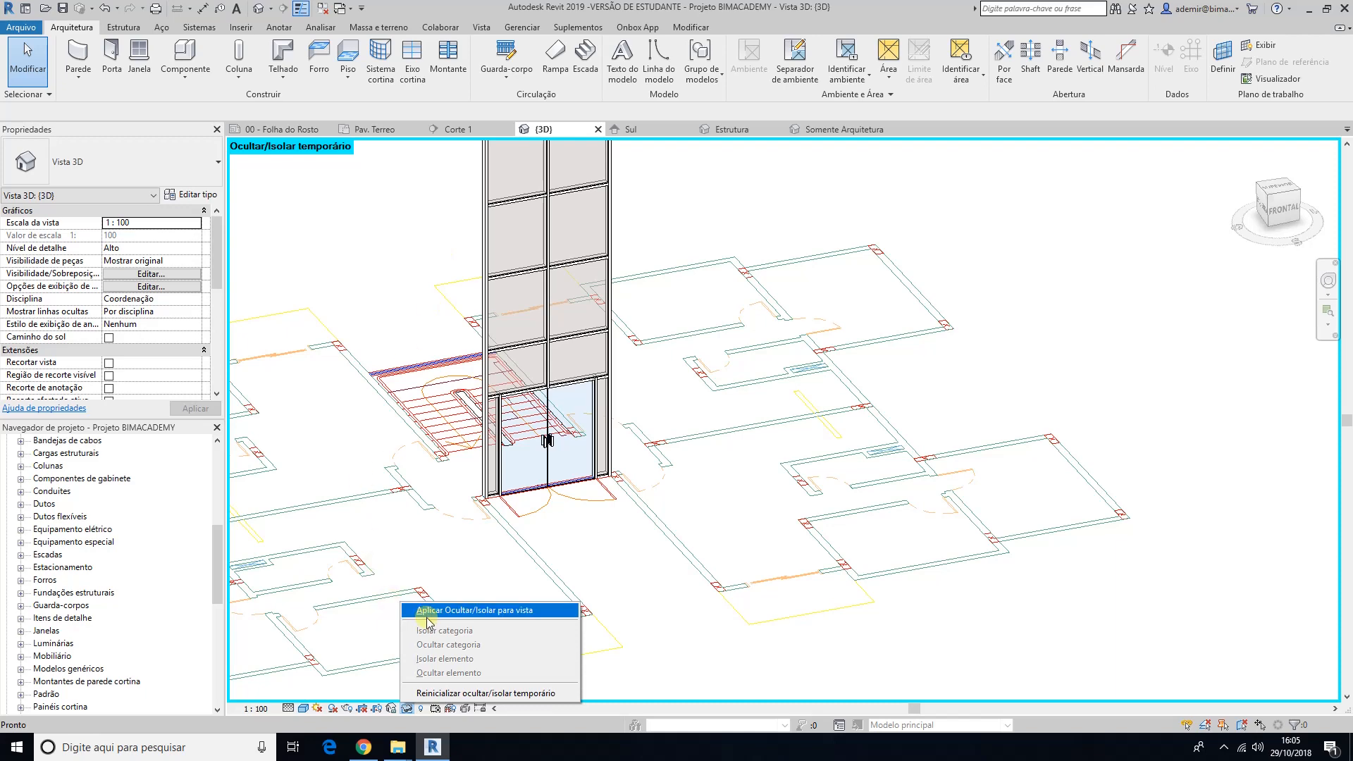
{"action": "left_click", "coordinate": [453, 694]}
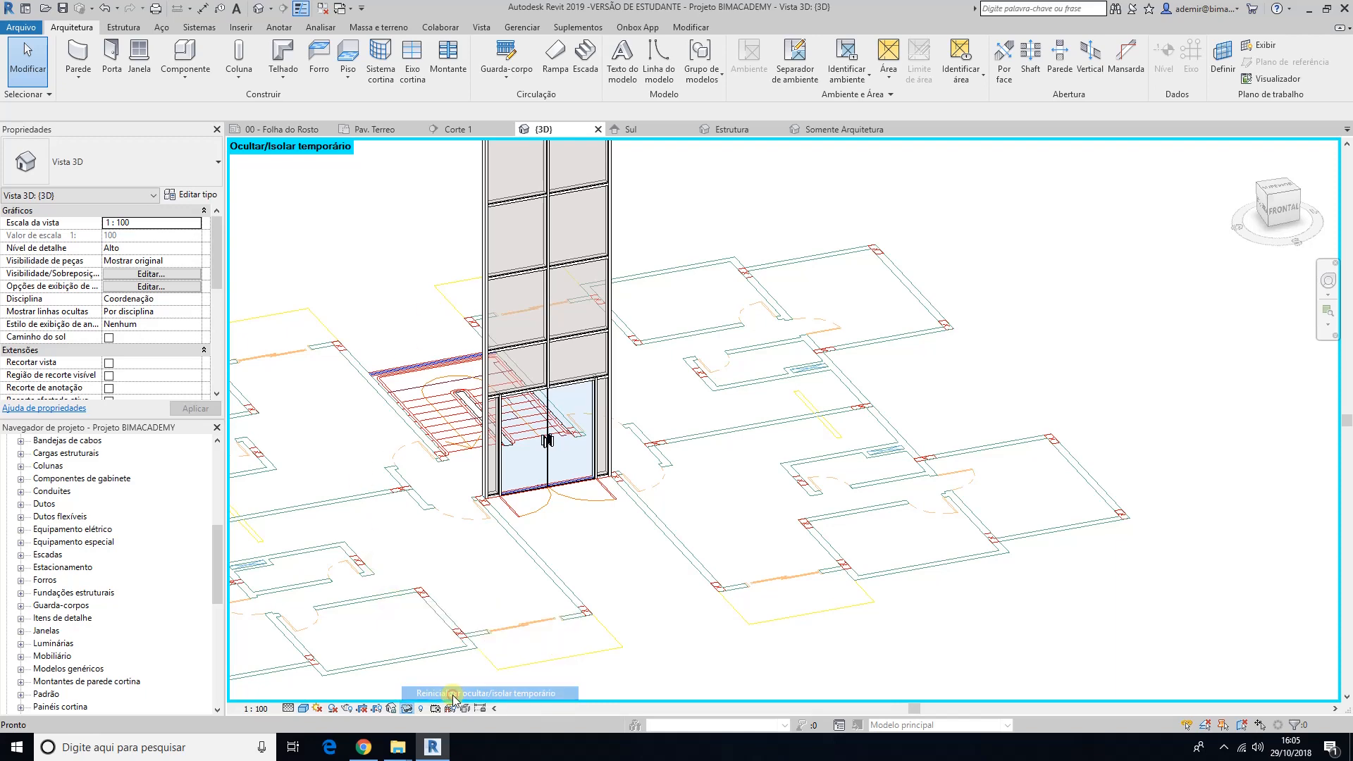
{"action": "middle_click_drag", "start_coordinate": [677, 612], "coordinate": [485, 606], "text": "shift"}
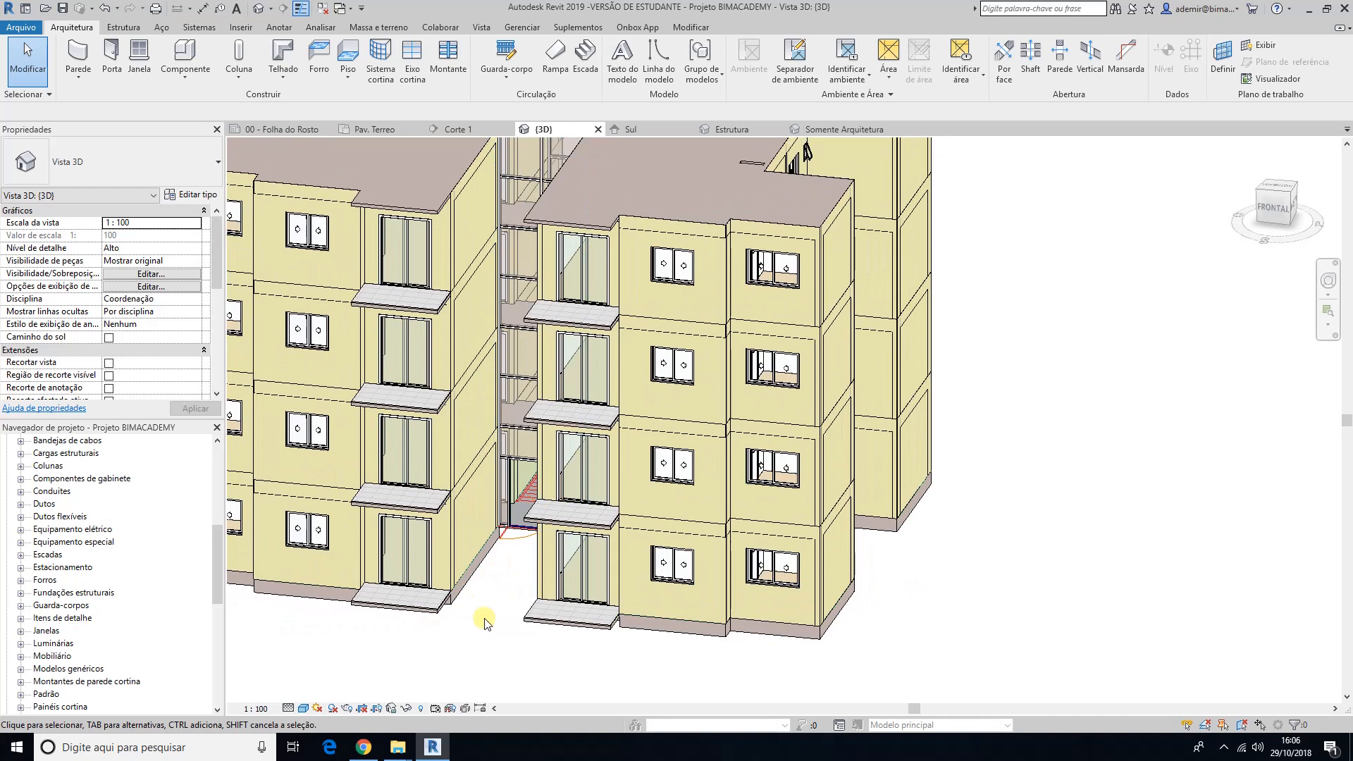
Step: Open the Pav. Terreo floor plan and bring the entrance double door into view
{"action": "left_click_drag", "start_coordinate": [214, 543], "coordinate": [212, 448]}
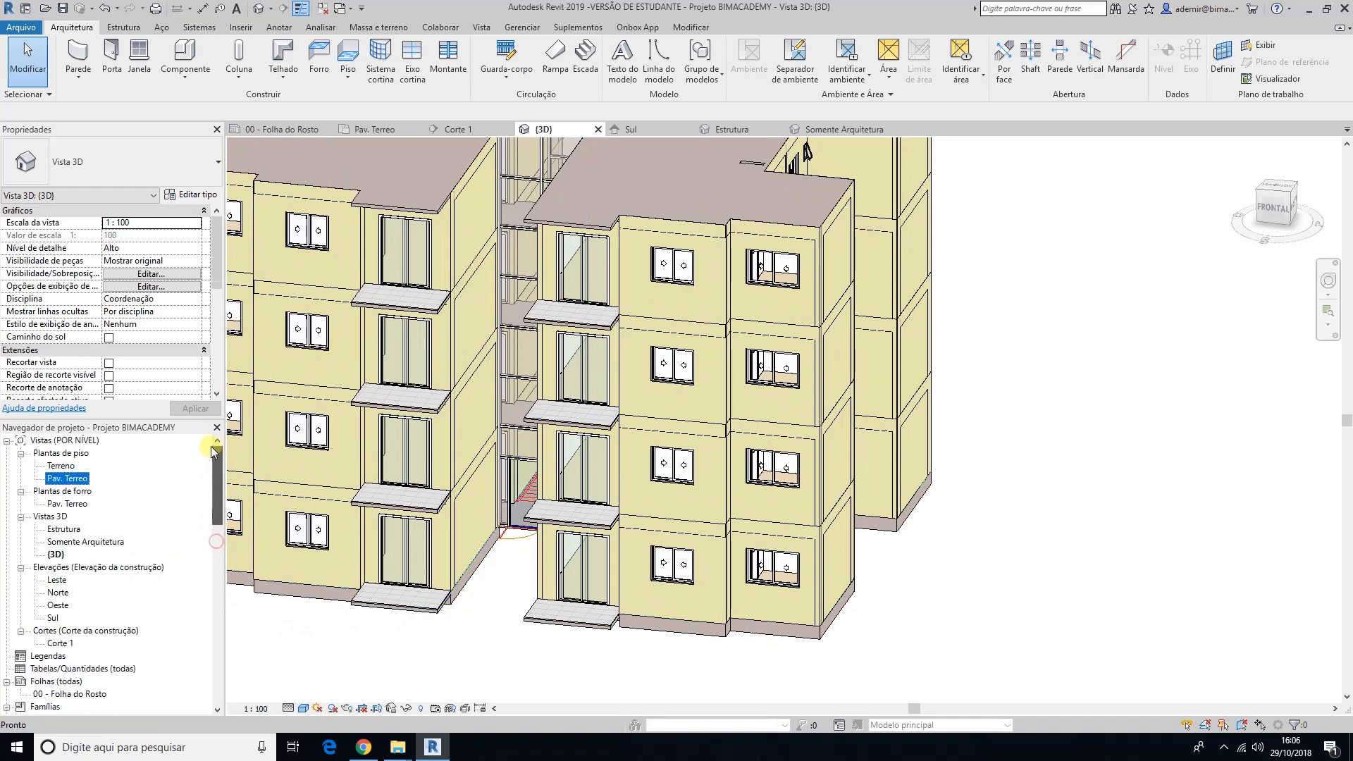
{"action": "left_click", "coordinate": [63, 479]}
{"action": "double_click", "coordinate": [60, 480]}
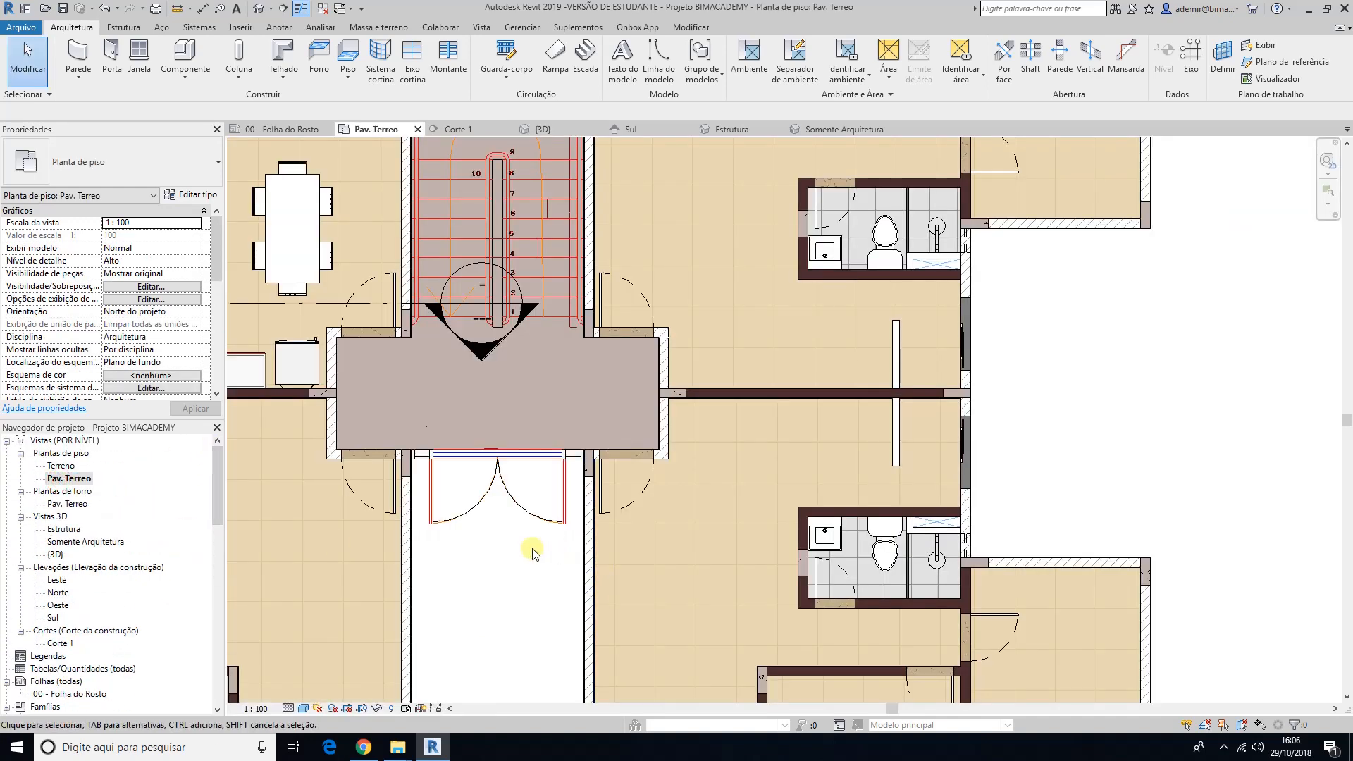
{"action": "middle_click_drag", "start_coordinate": [534, 553], "coordinate": [648, 528]}
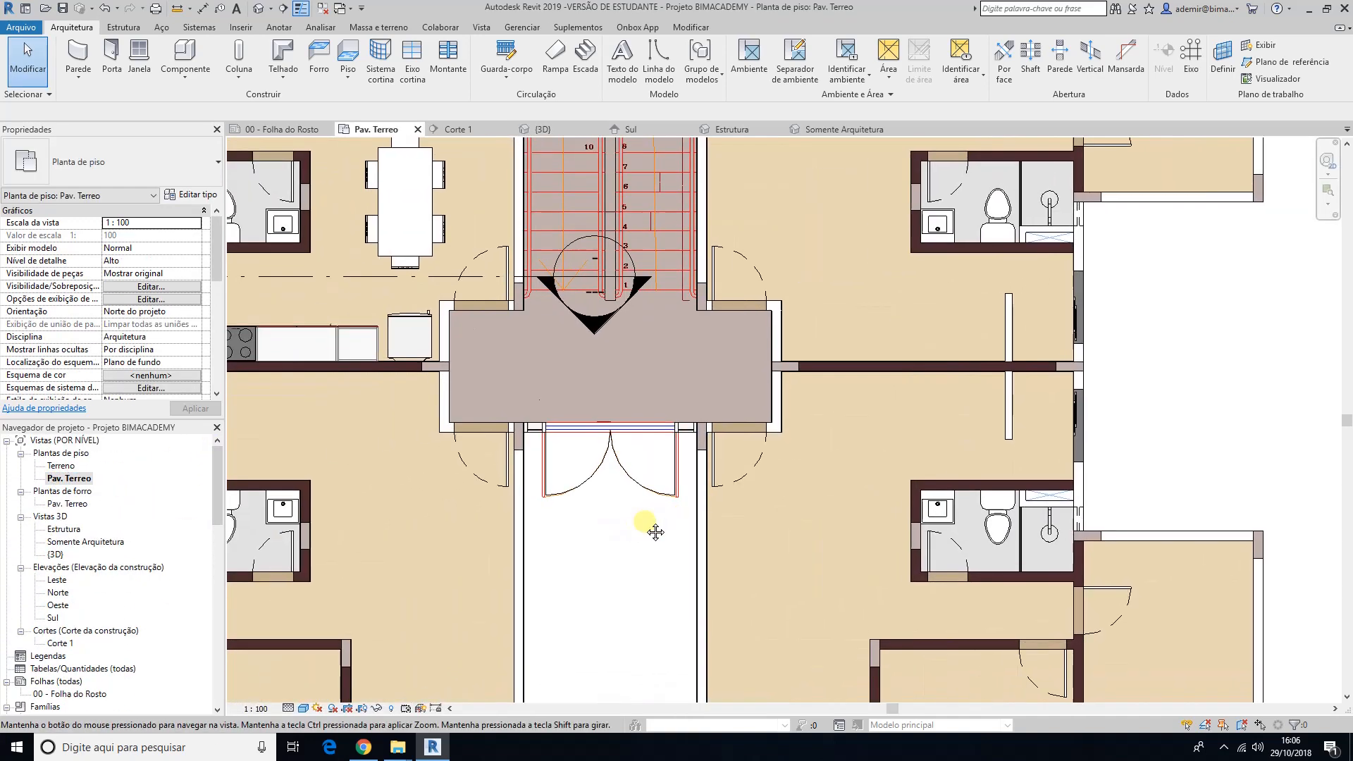
Step: Flip the entrance double door so its leaves swing inward into the stair hall
{"action": "left_click", "coordinate": [599, 470]}
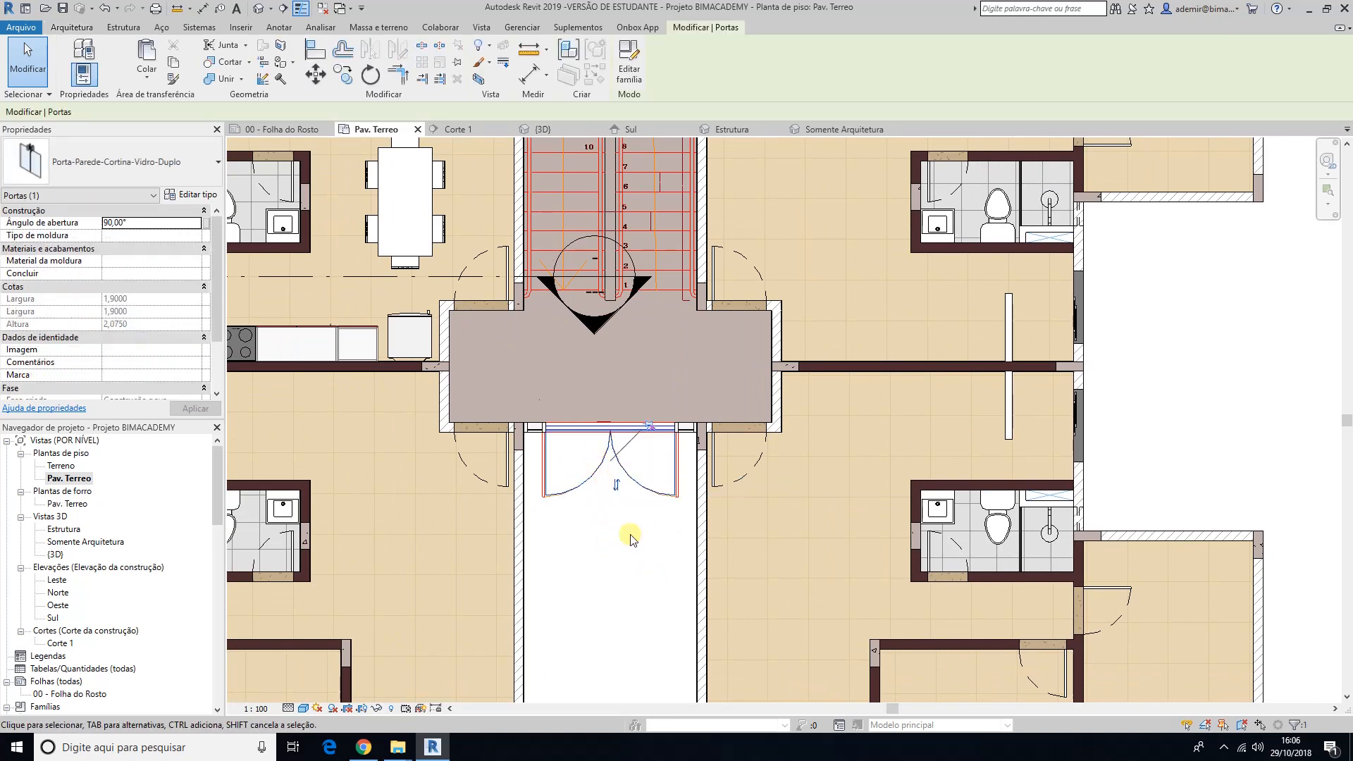
{"action": "left_click", "coordinate": [616, 485]}
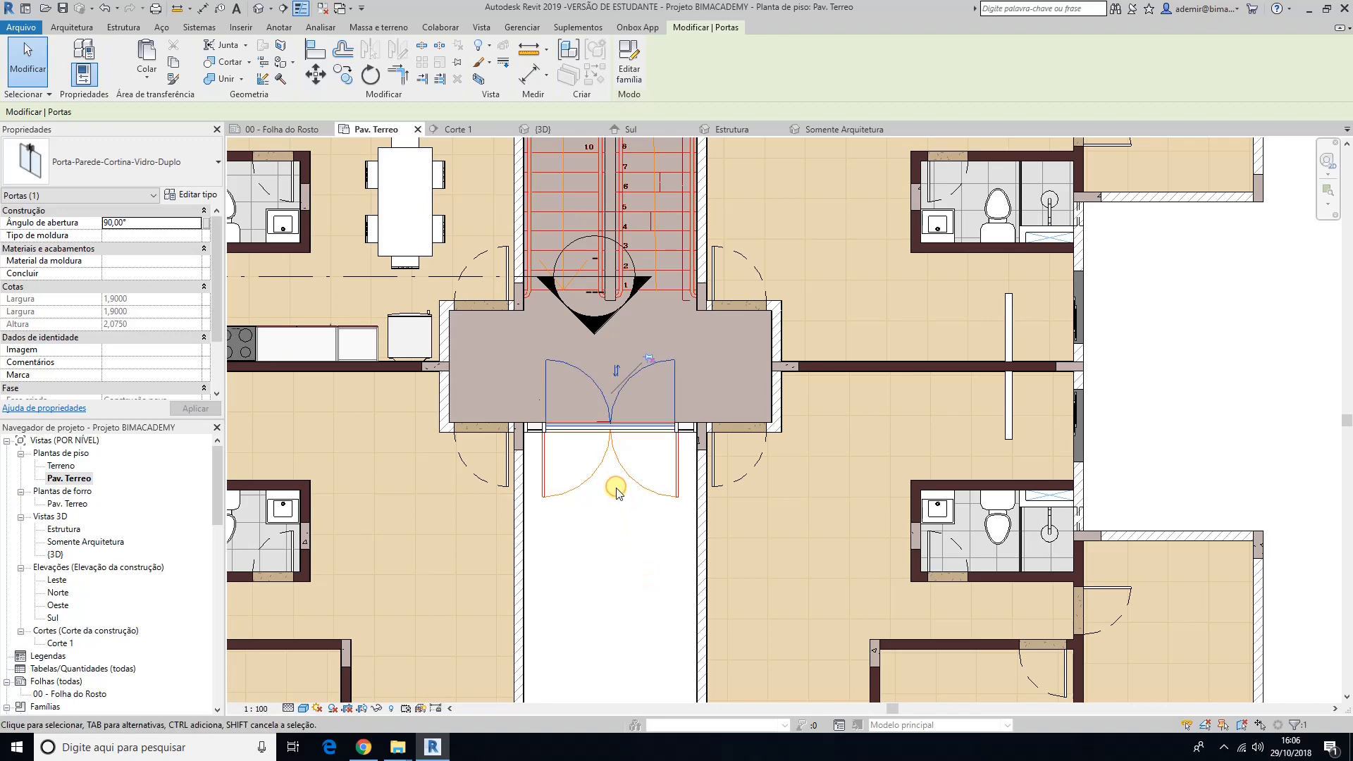
{"action": "left_click", "coordinate": [633, 543]}
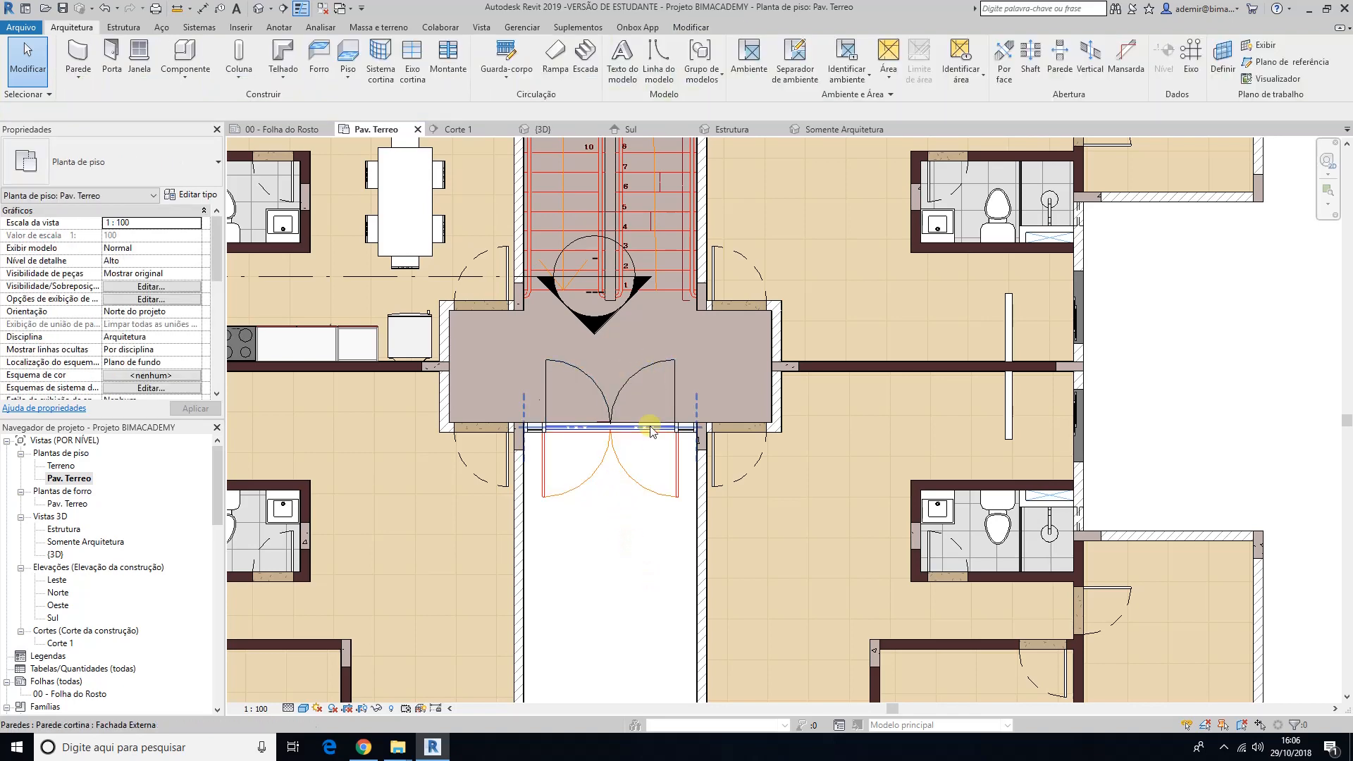
Step: Flip the entrance double door again so its leaves swing outward, matching the reference drawing
{"action": "left_click", "coordinate": [584, 378]}
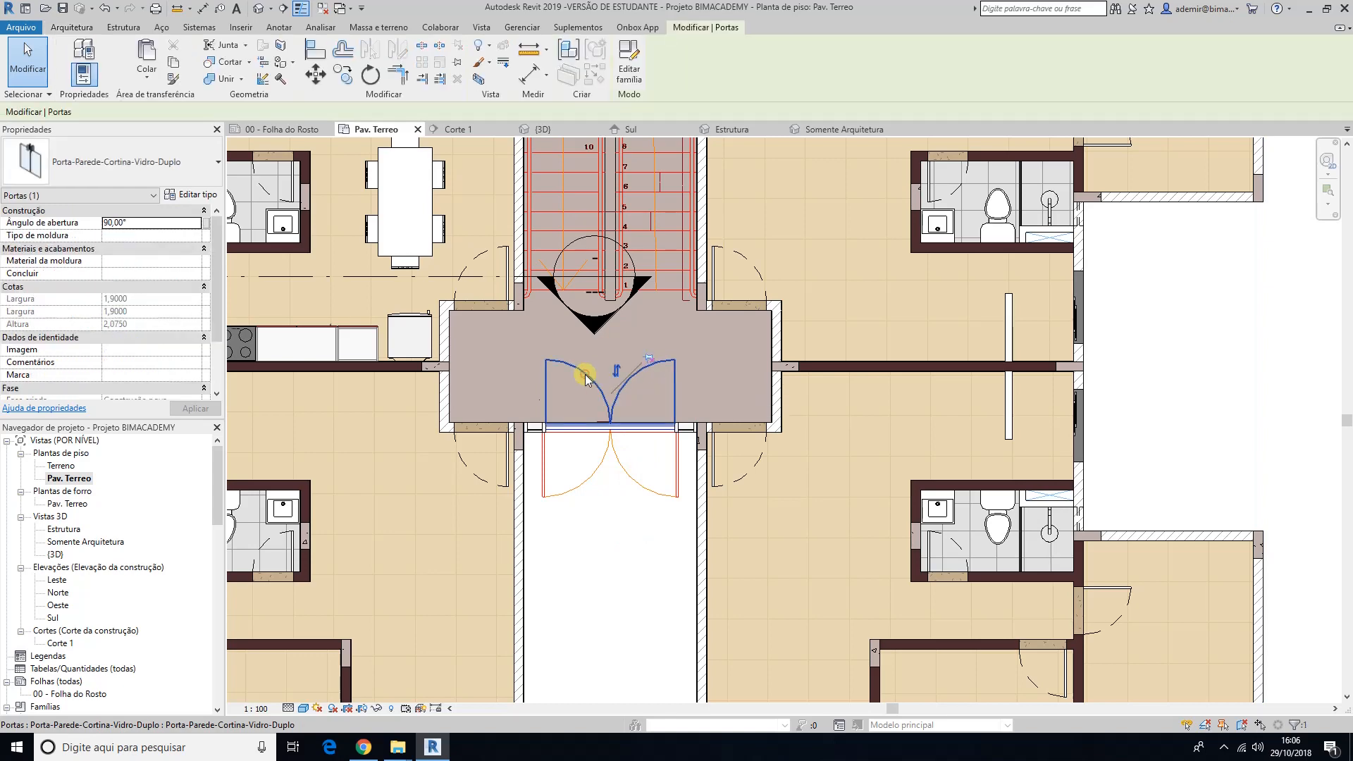
{"action": "left_click", "coordinate": [616, 369]}
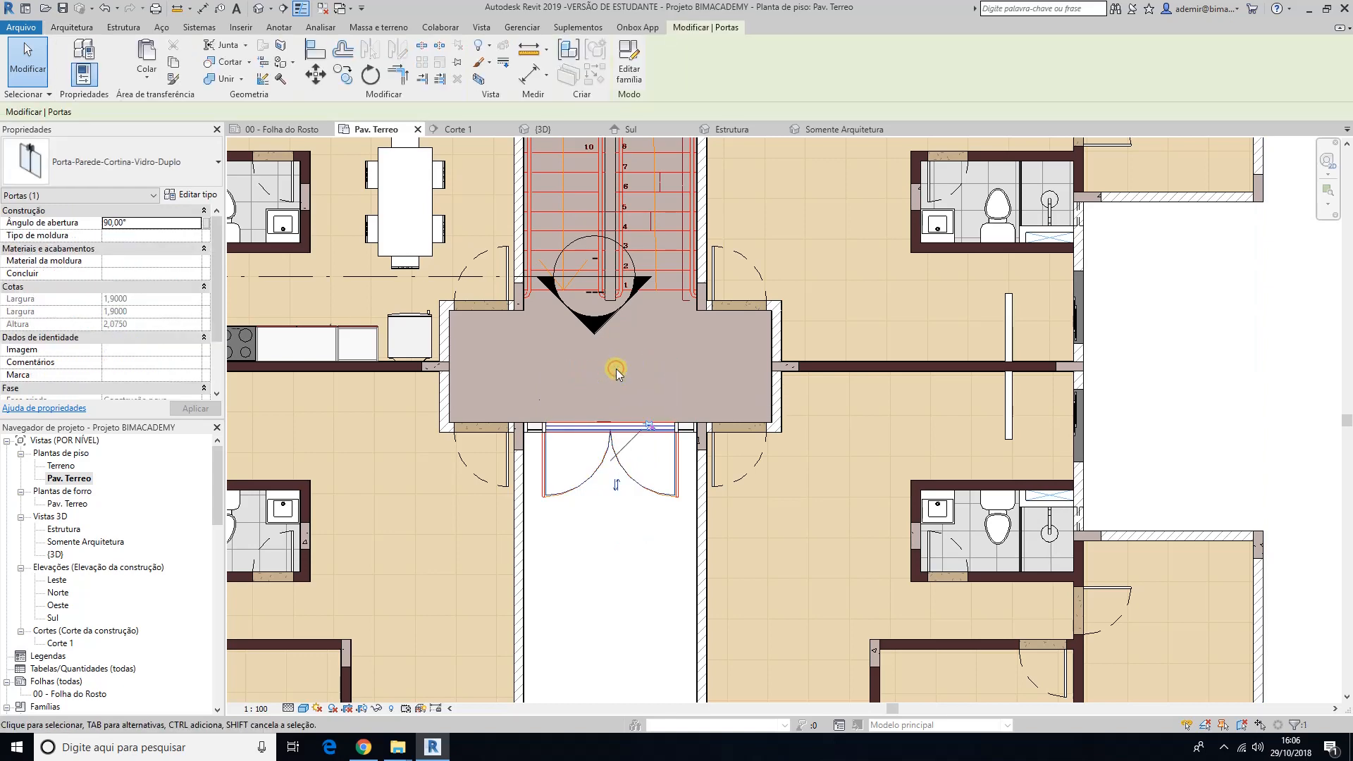
{"action": "left_click", "coordinate": [619, 567]}
Step: Return to the {3D} view and examine the building's entrance between the two front blocks
{"action": "scroll", "coordinate": [583, 531], "scroll_direction": "down", "scroll_amount": 2}
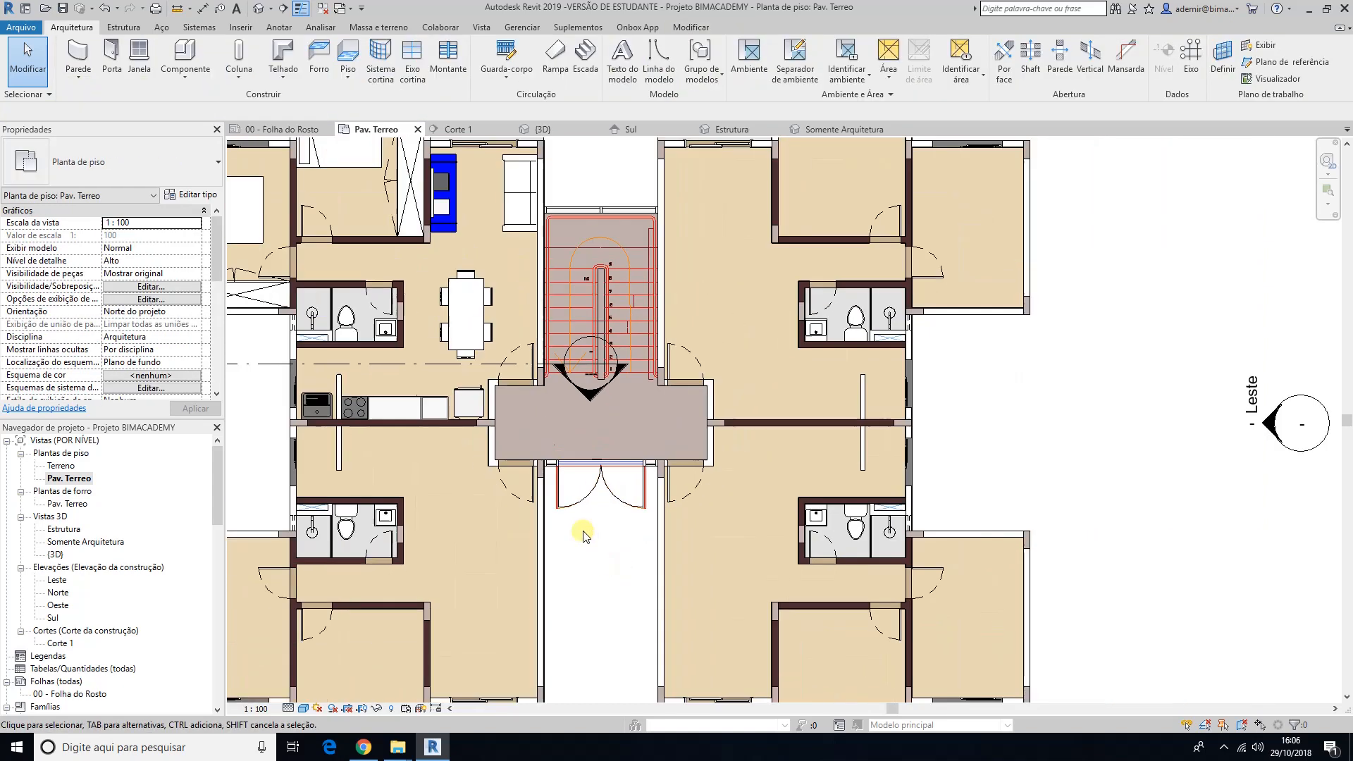
{"action": "left_click", "coordinate": [543, 124]}
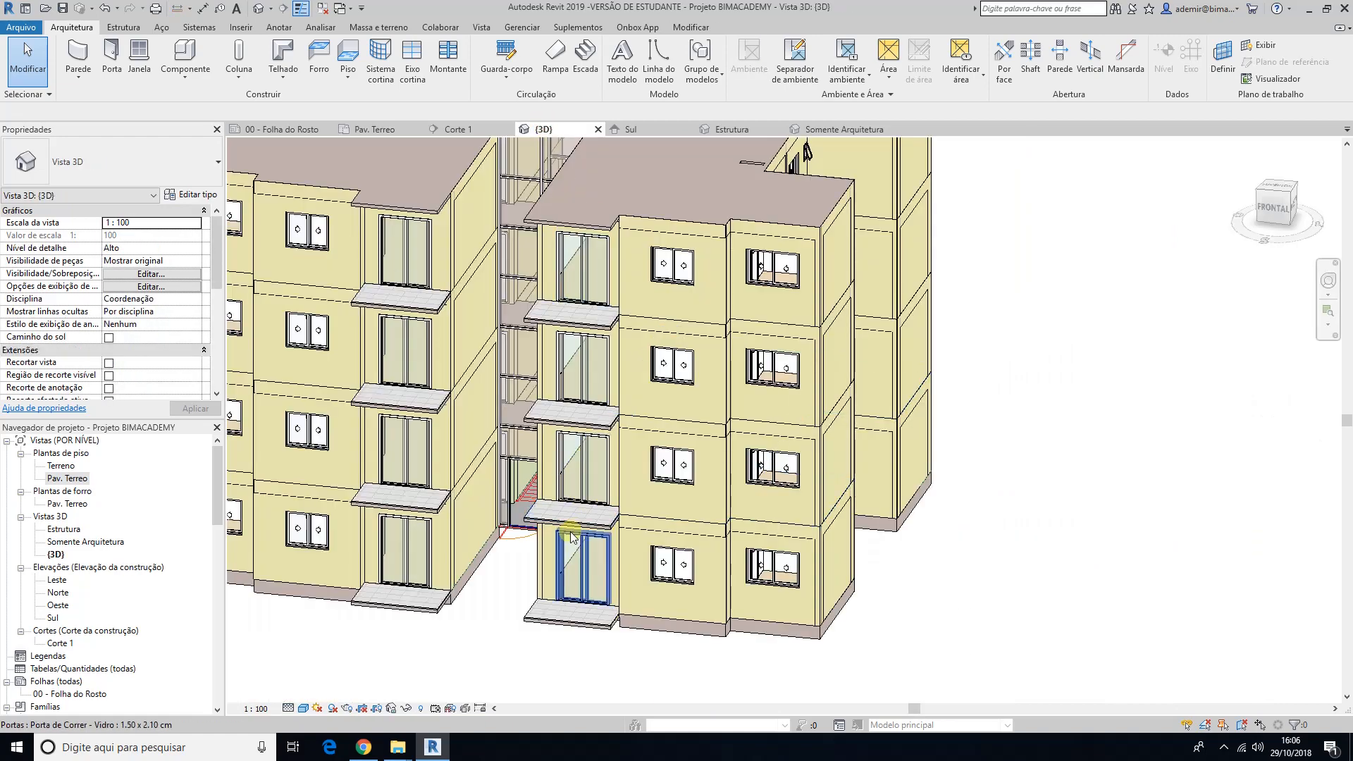
{"action": "middle_click_drag", "start_coordinate": [575, 537], "coordinate": [599, 602], "text": "shift"}
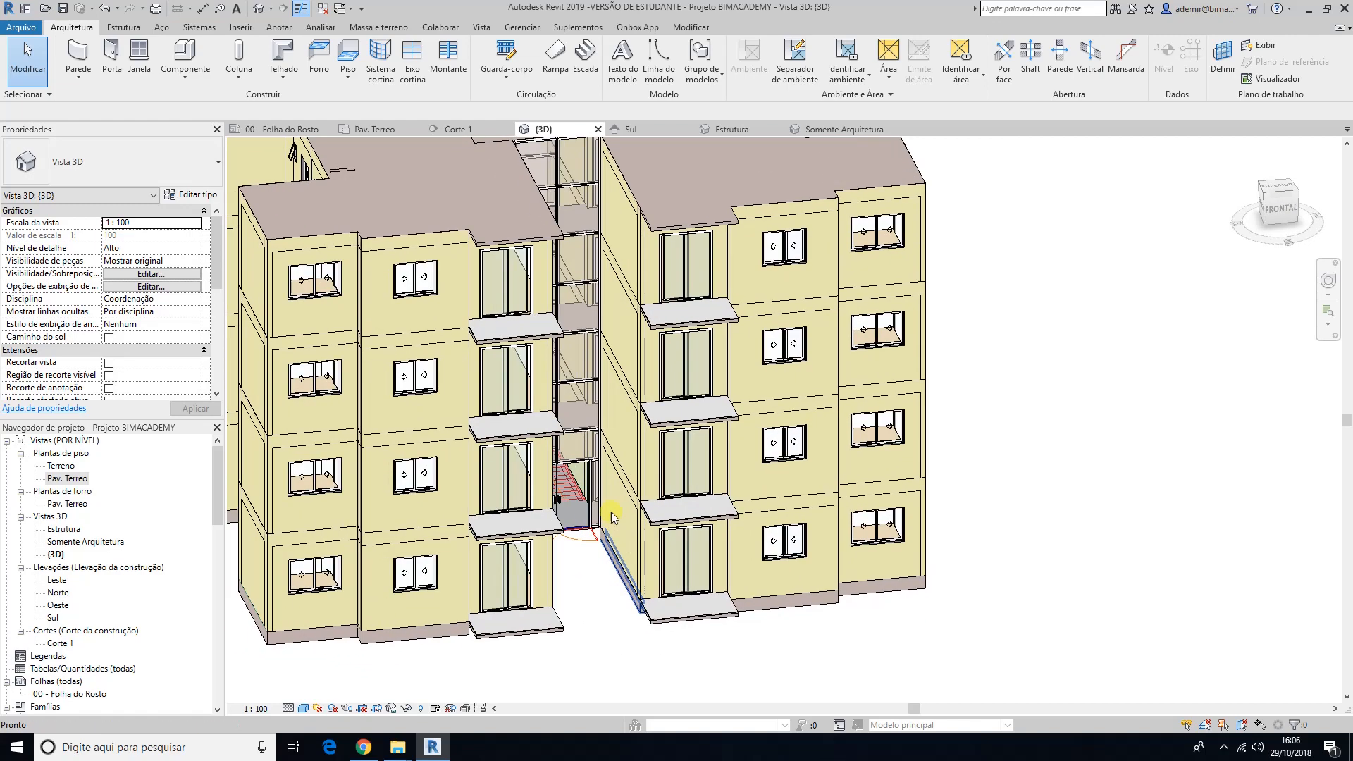